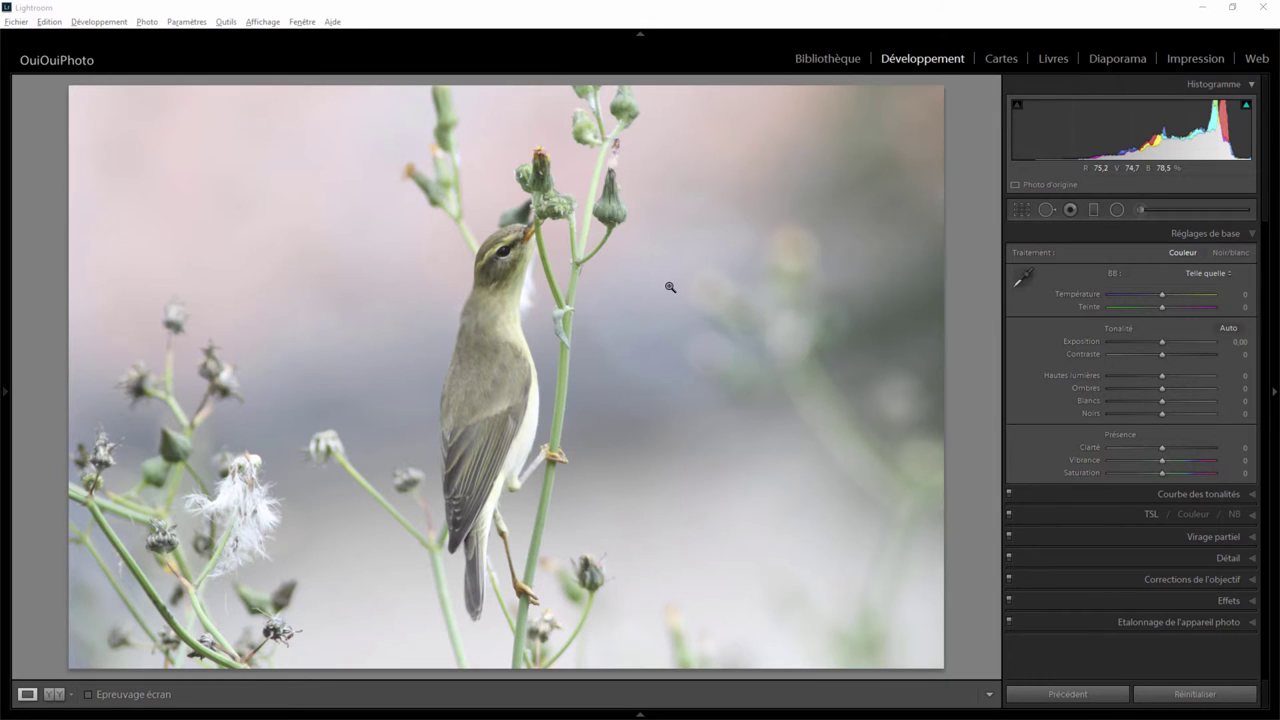
Send a copy of the bird photo from Lightroom to Photoshop CC 2015 for editing.
right_click(562, 315)
mouse_move(608, 408)
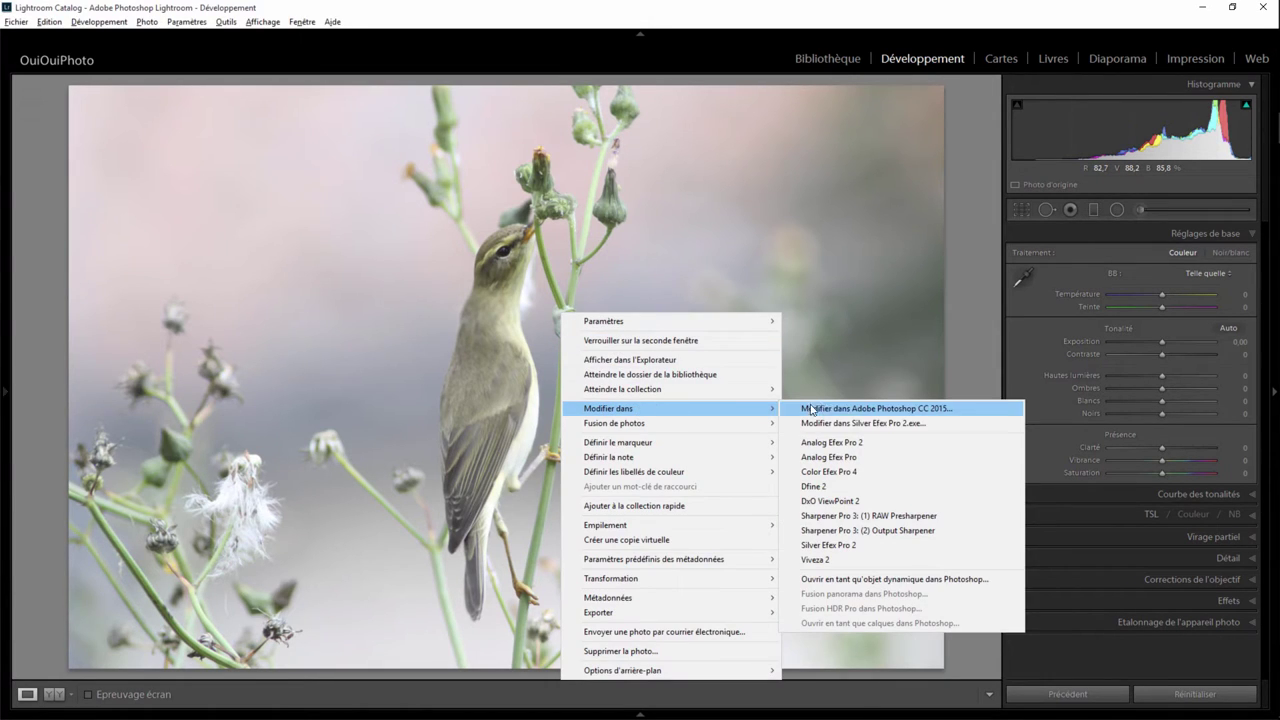
left_click(846, 407)
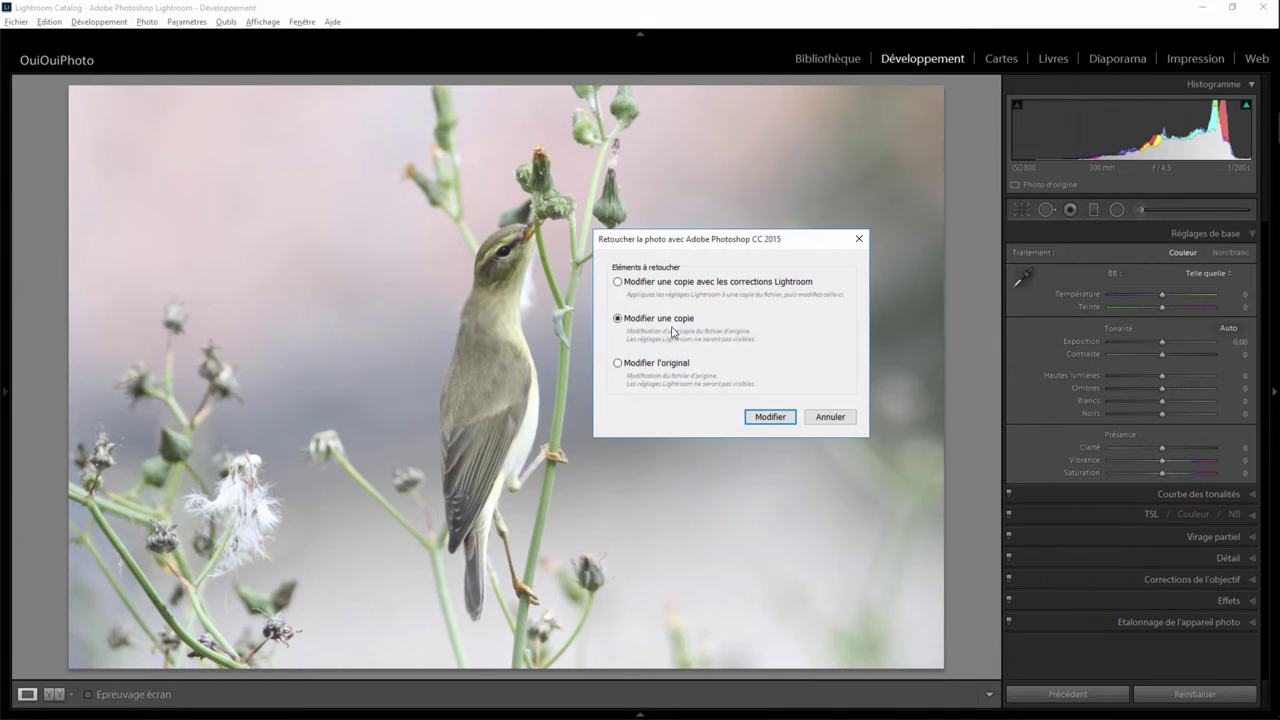
left_click(769, 417)
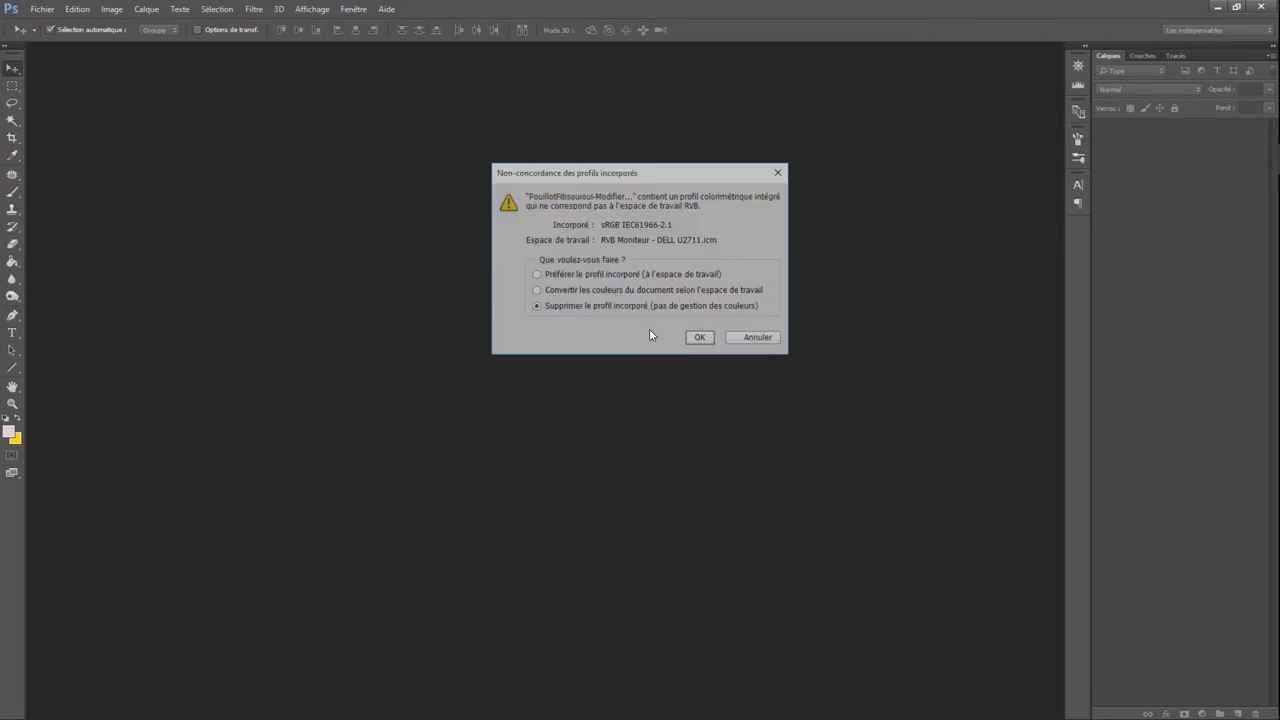
Confirm 'Supprimer le profil incorporé' so the bird photo opens without its embedded profile.
left_click(700, 338)
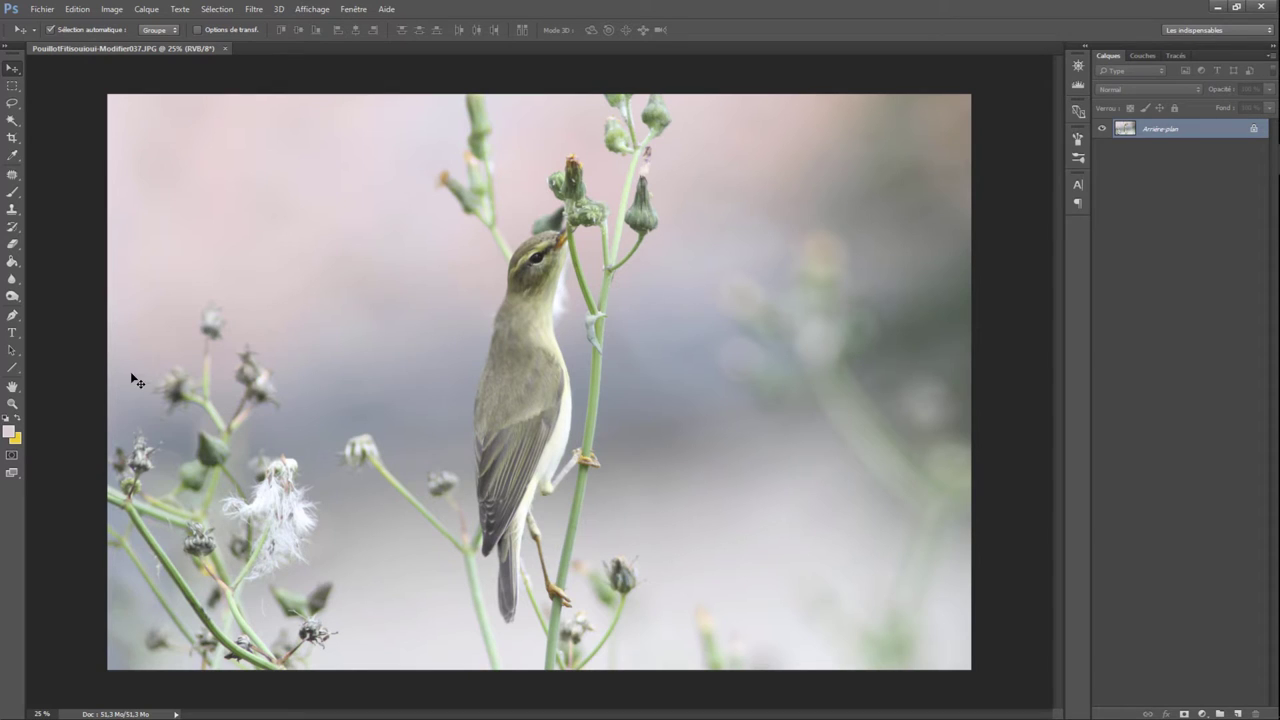
Lasso the bottom-left seed heads, adding the lower-left corner to the selection.
left_click(11, 104)
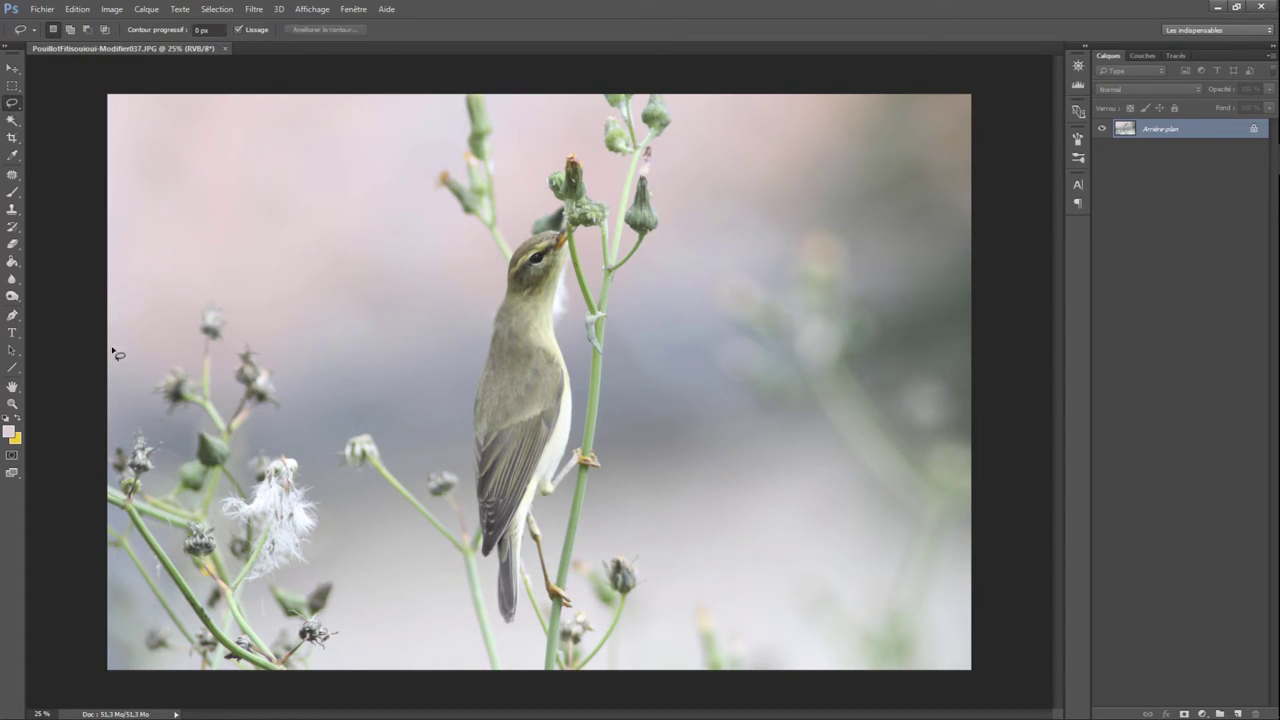
left_click_drag(110, 366, 312, 409)
mouse_move(320, 455)
left_mouse_down()
mouse_move(366, 558)
mouse_move(365, 672)
left_mouse_up()
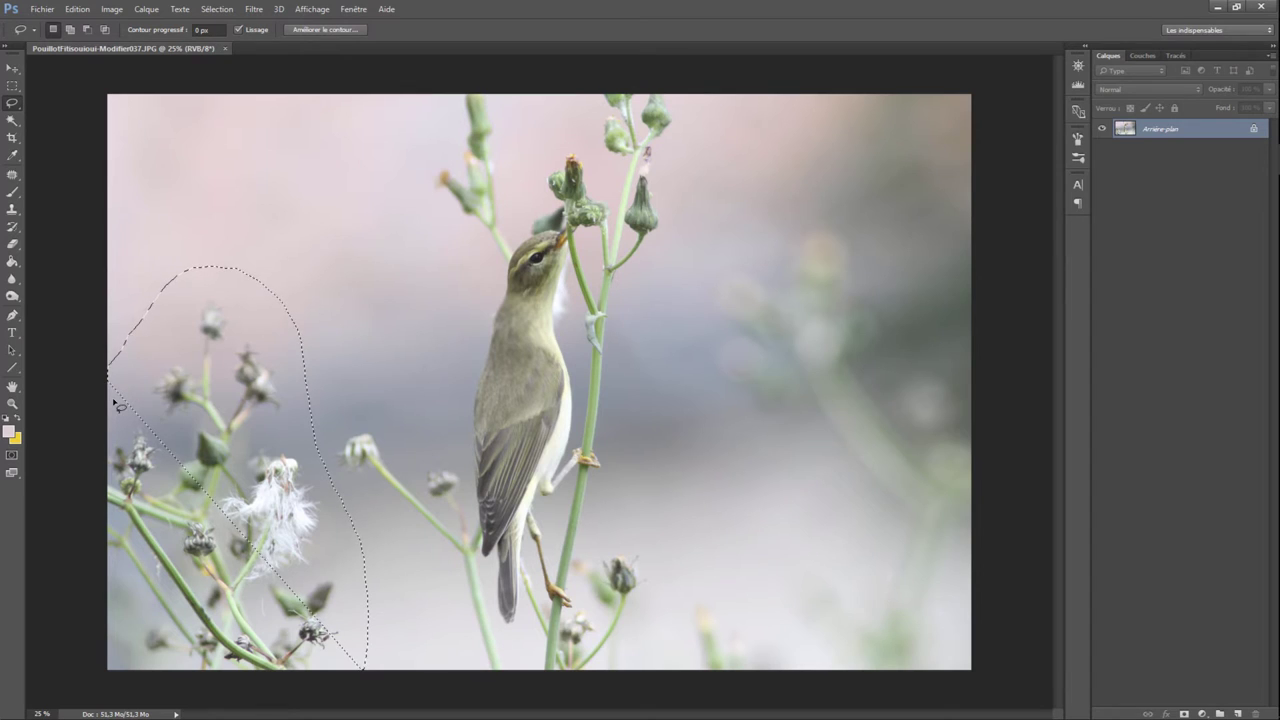
key("shift")
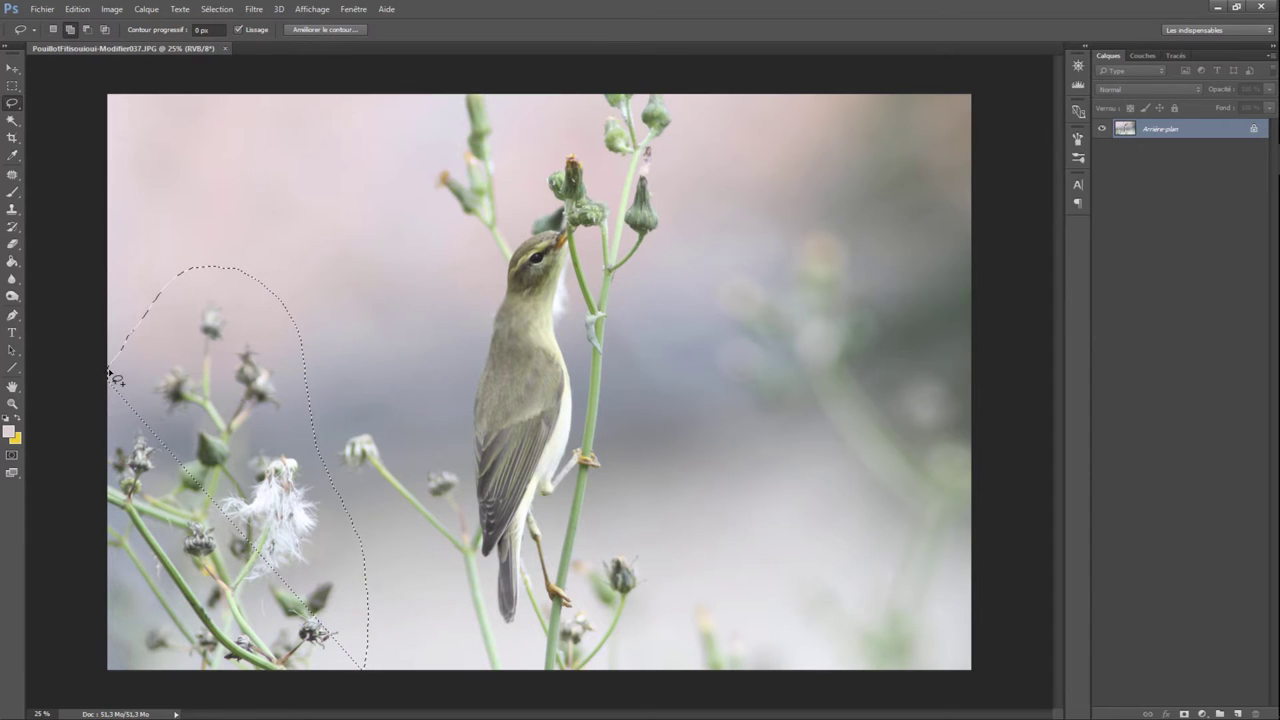
left_click_drag(108, 690, 333, 665)
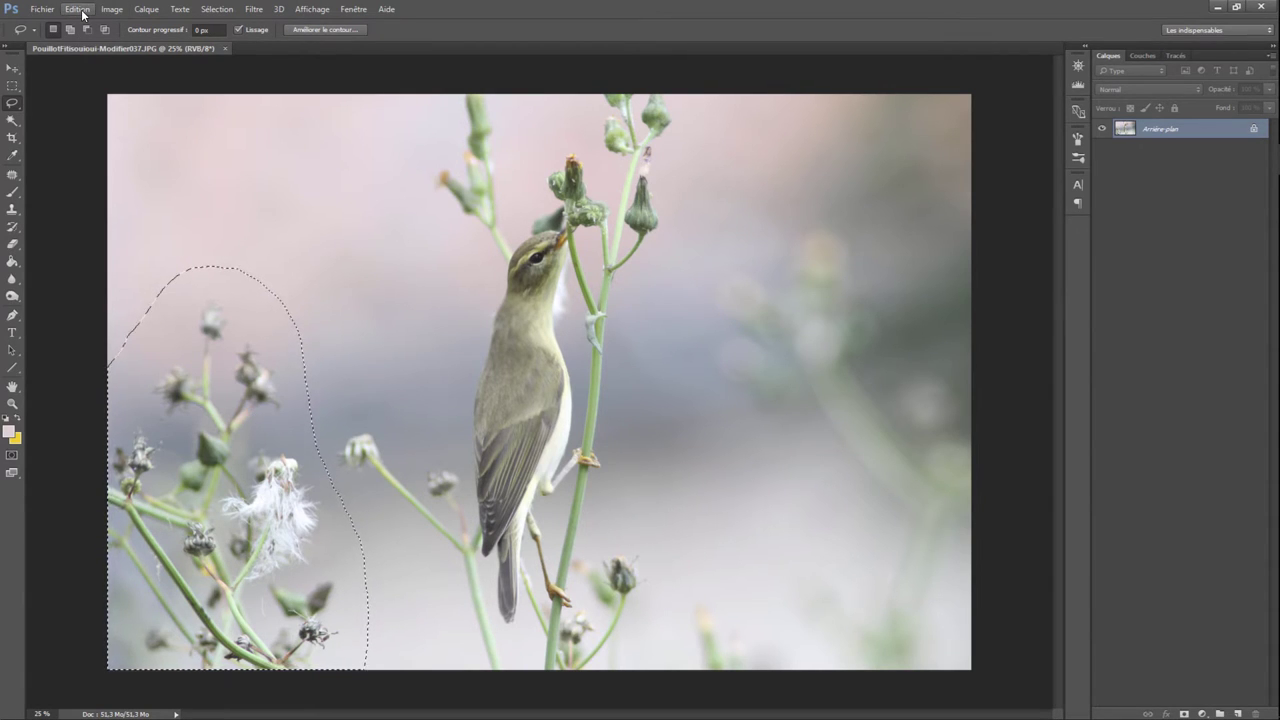
Feather the selection about 35 px and copy it to a new layer, Calque 1.
left_click(327, 30)
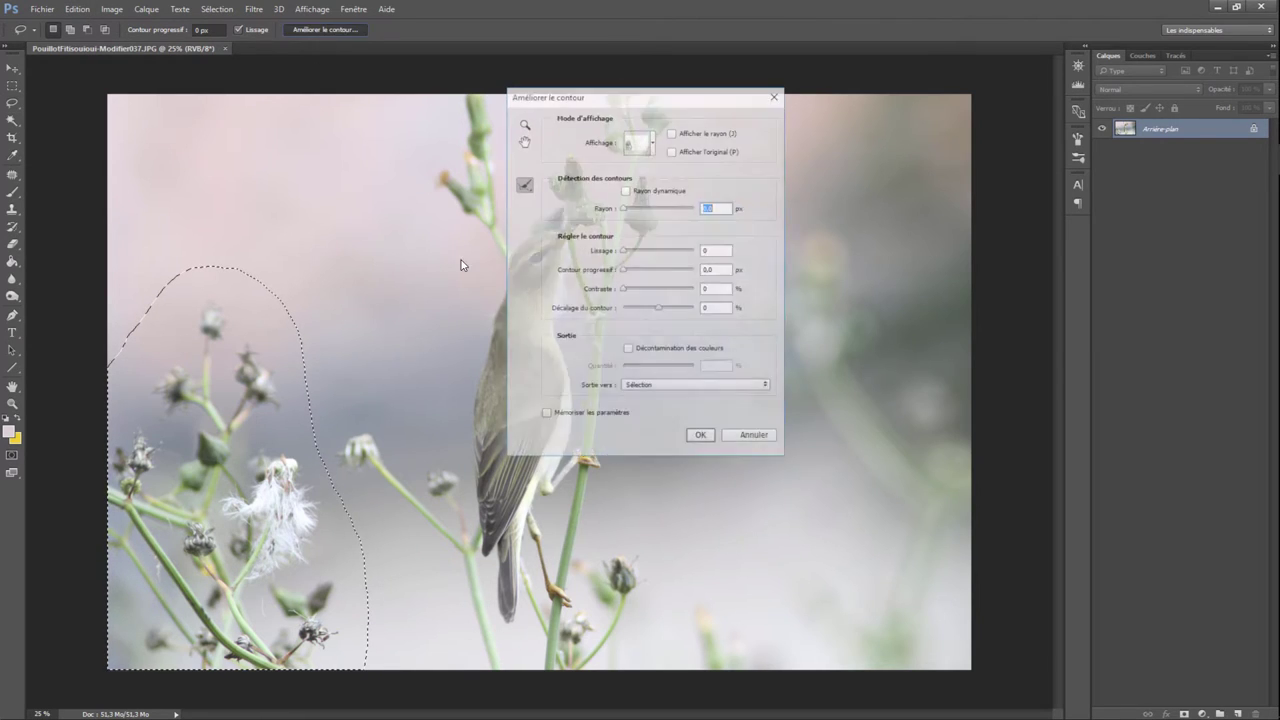
left_click_drag(623, 270, 660, 270)
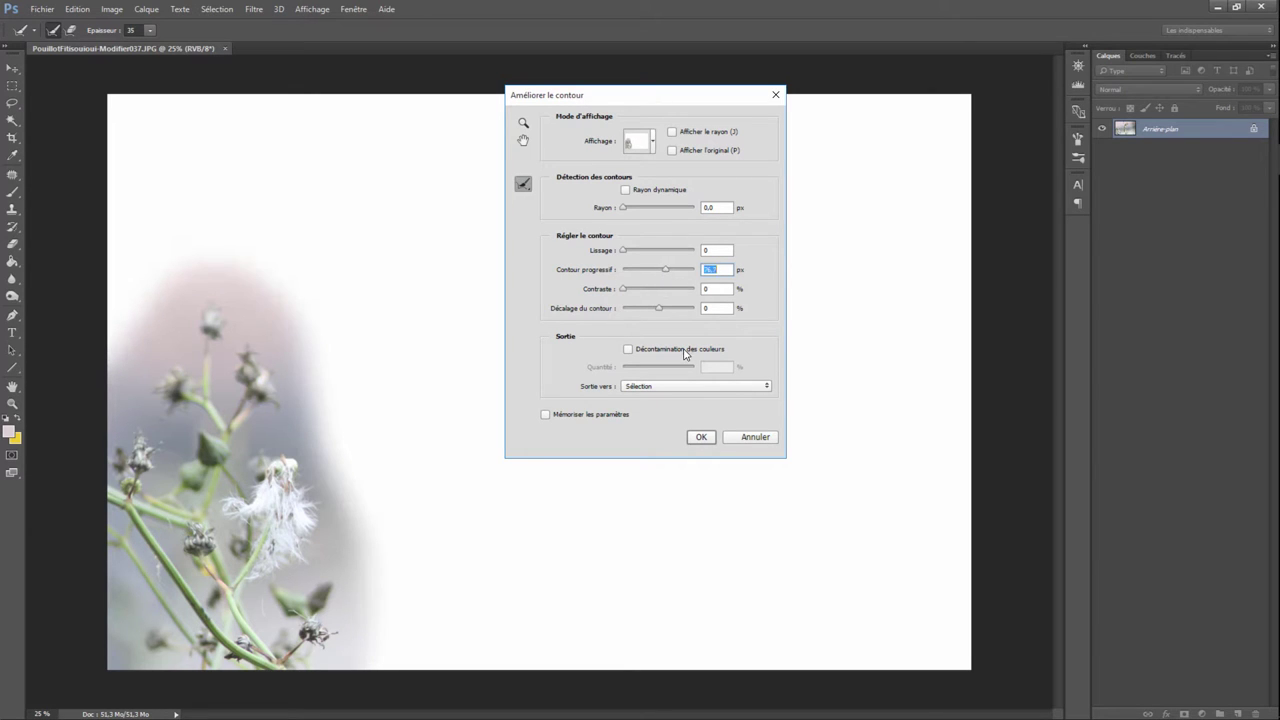
left_click(700, 438)
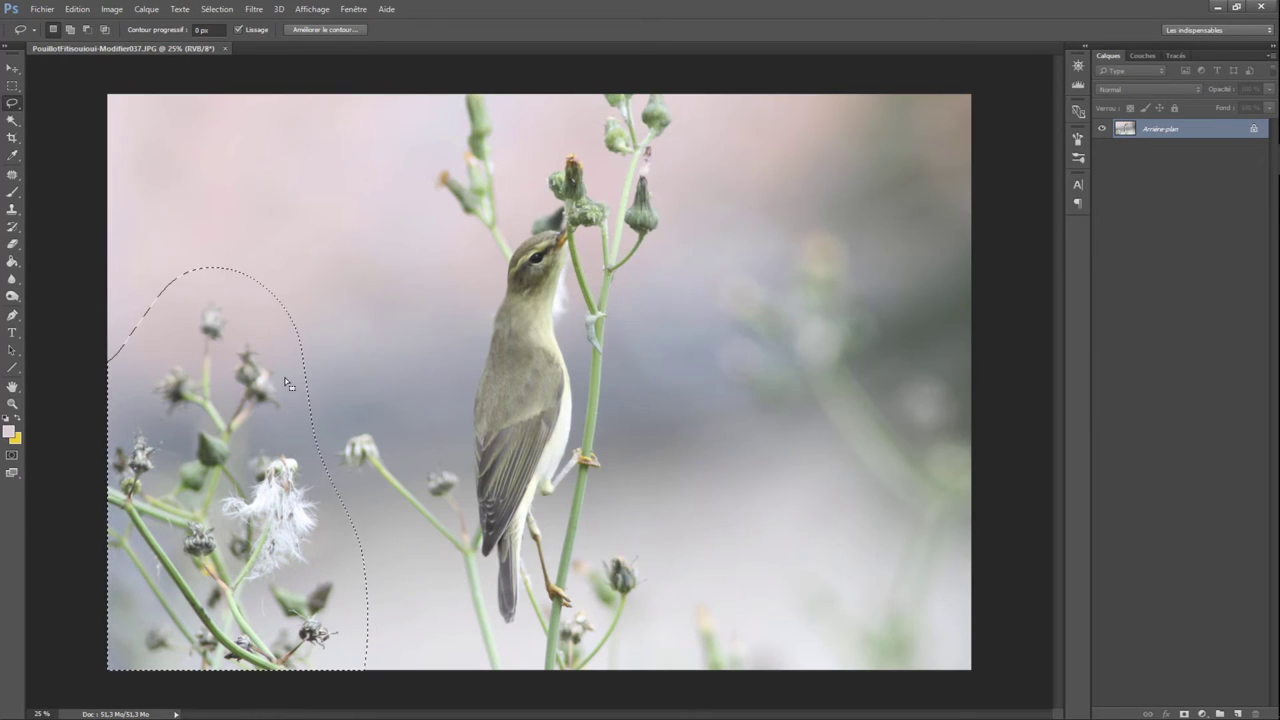
right_click(193, 386)
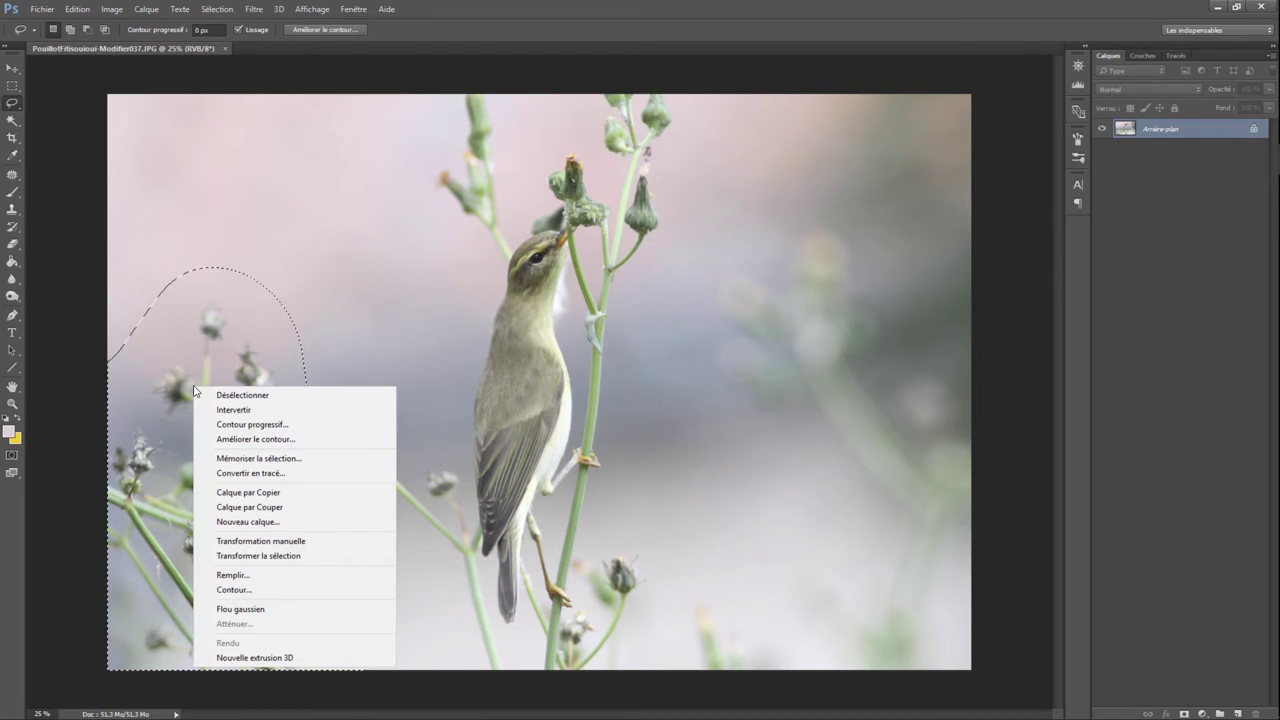
left_click(268, 493)
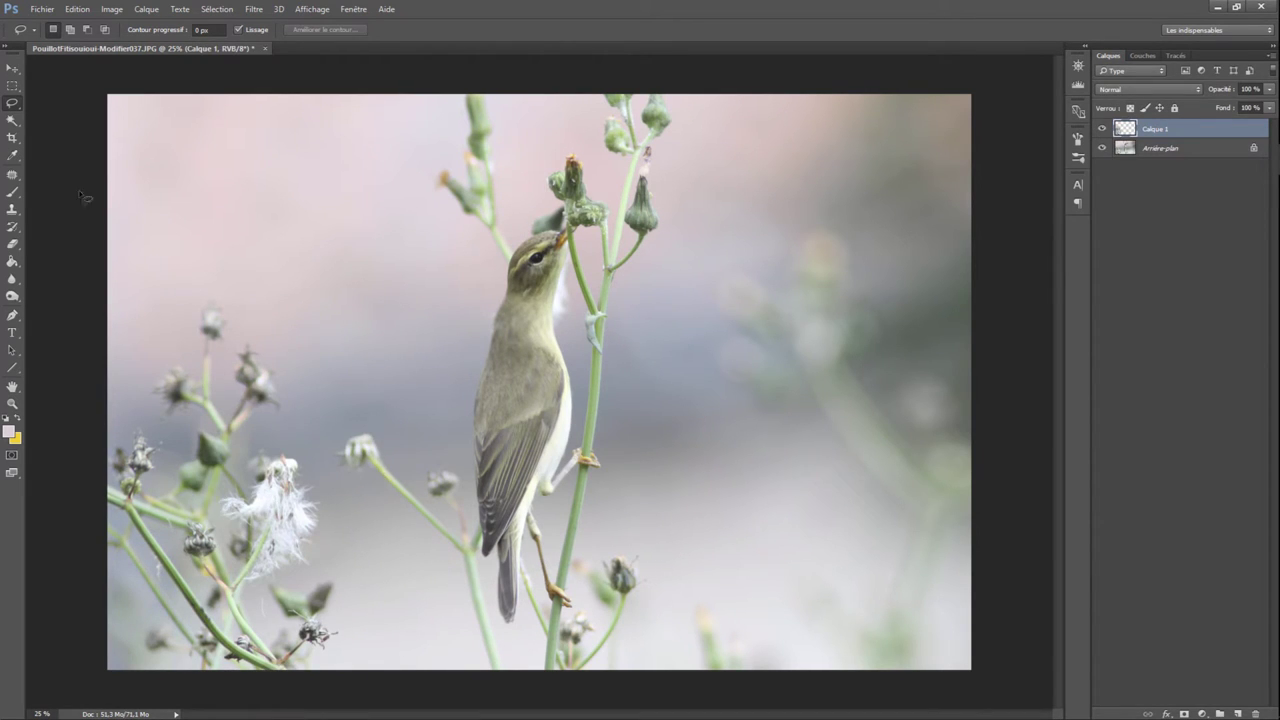
Move the copied seed-head patch to the right, beside the bird.
left_click(12, 68)
left_click_drag(197, 485, 475, 474)
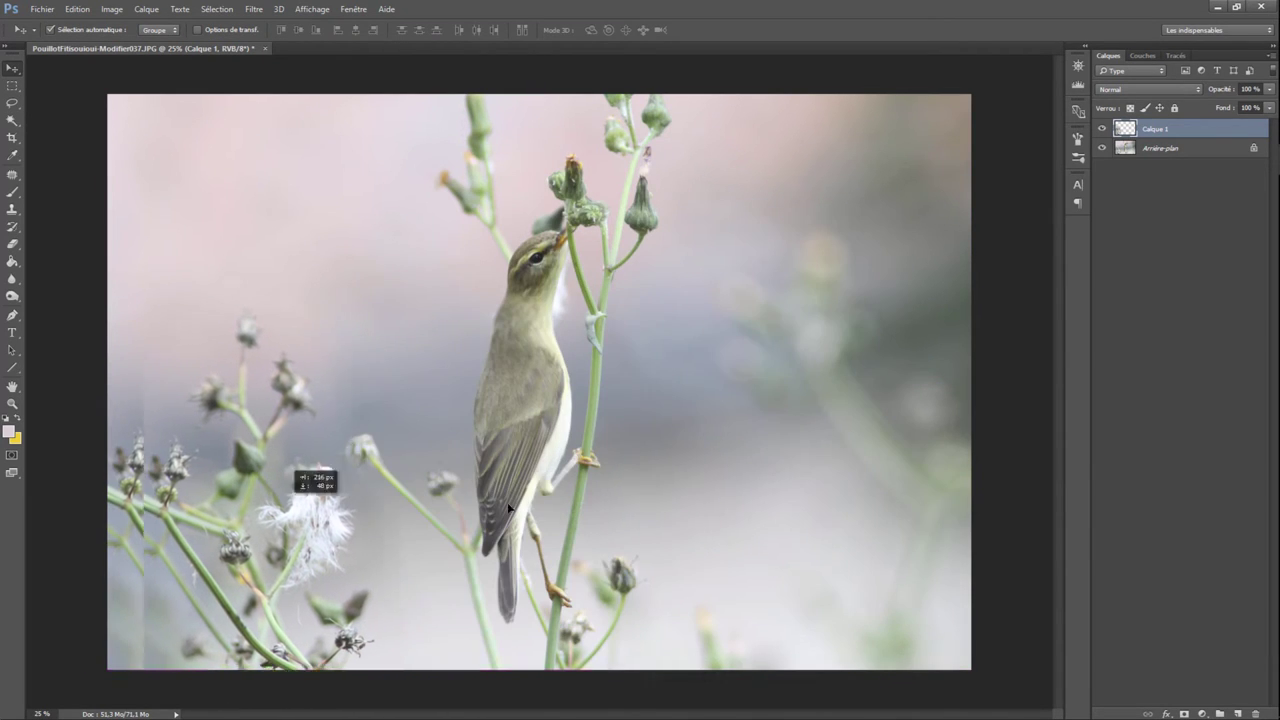
left_click_drag(475, 474, 510, 499)
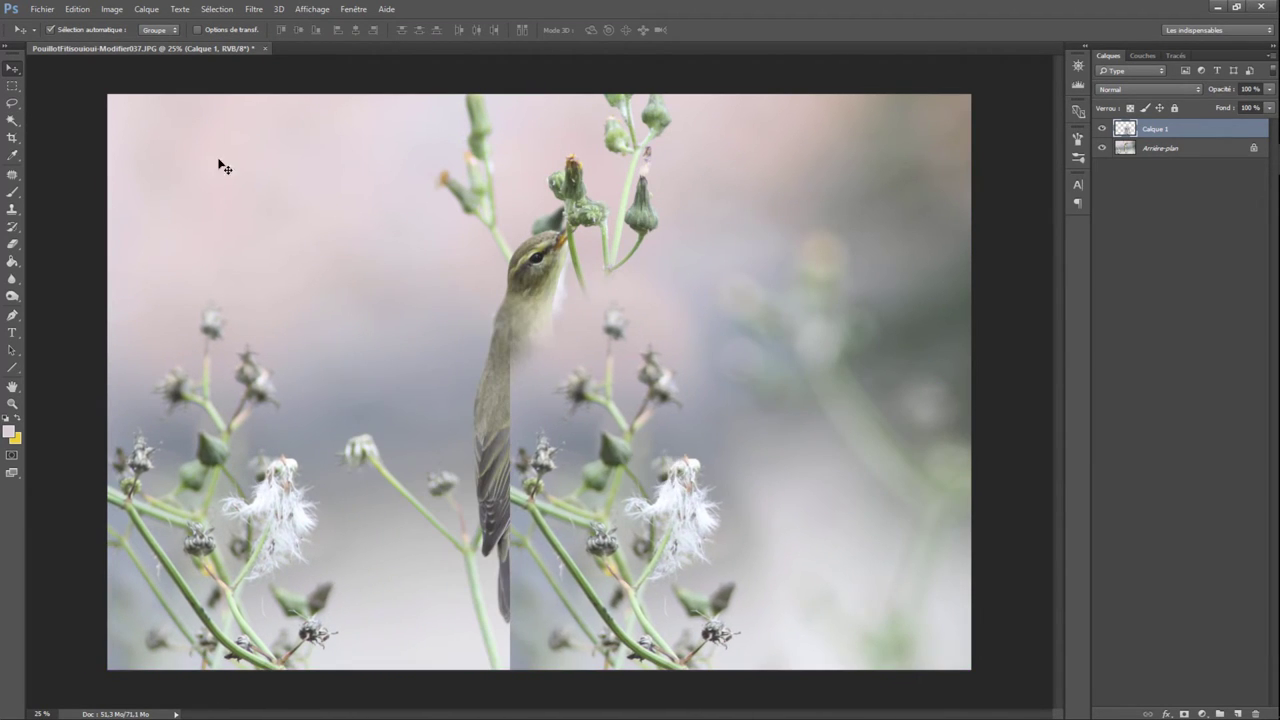
Widen the canvas by 2000 px relative in Taille de la zone de travail.
left_click(106, 9)
left_click(134, 119)
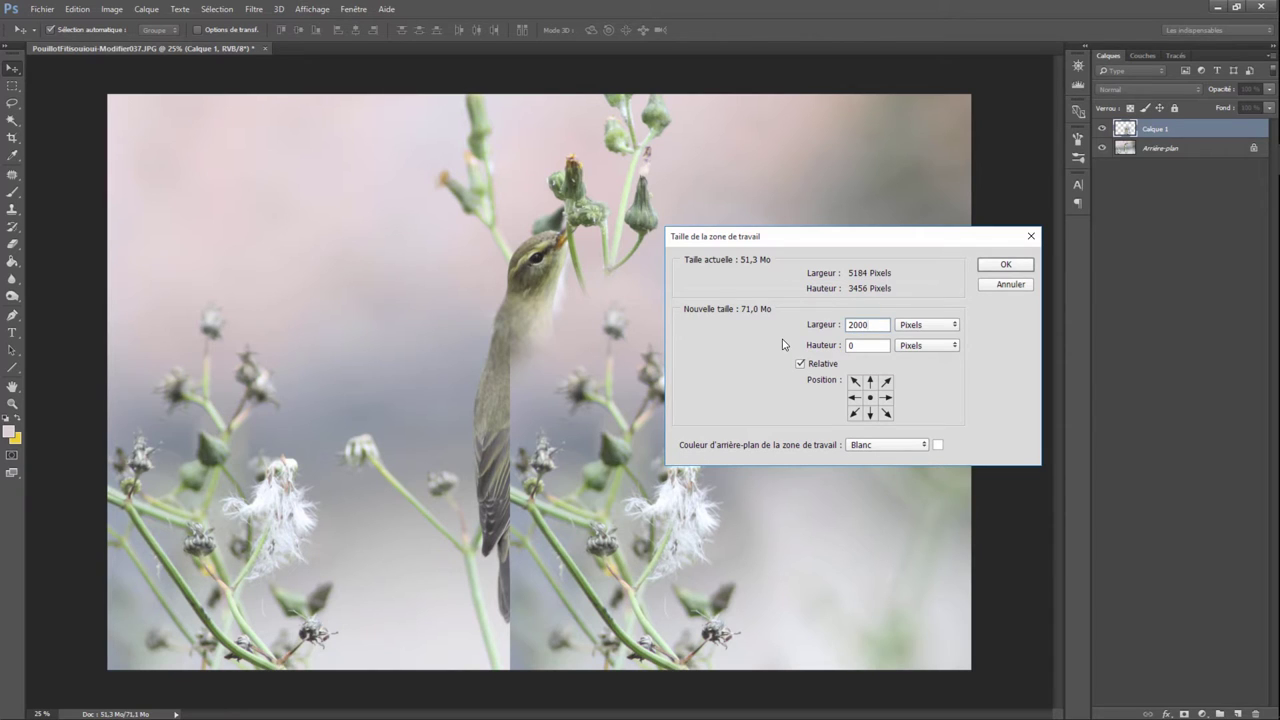
left_click(1010, 266)
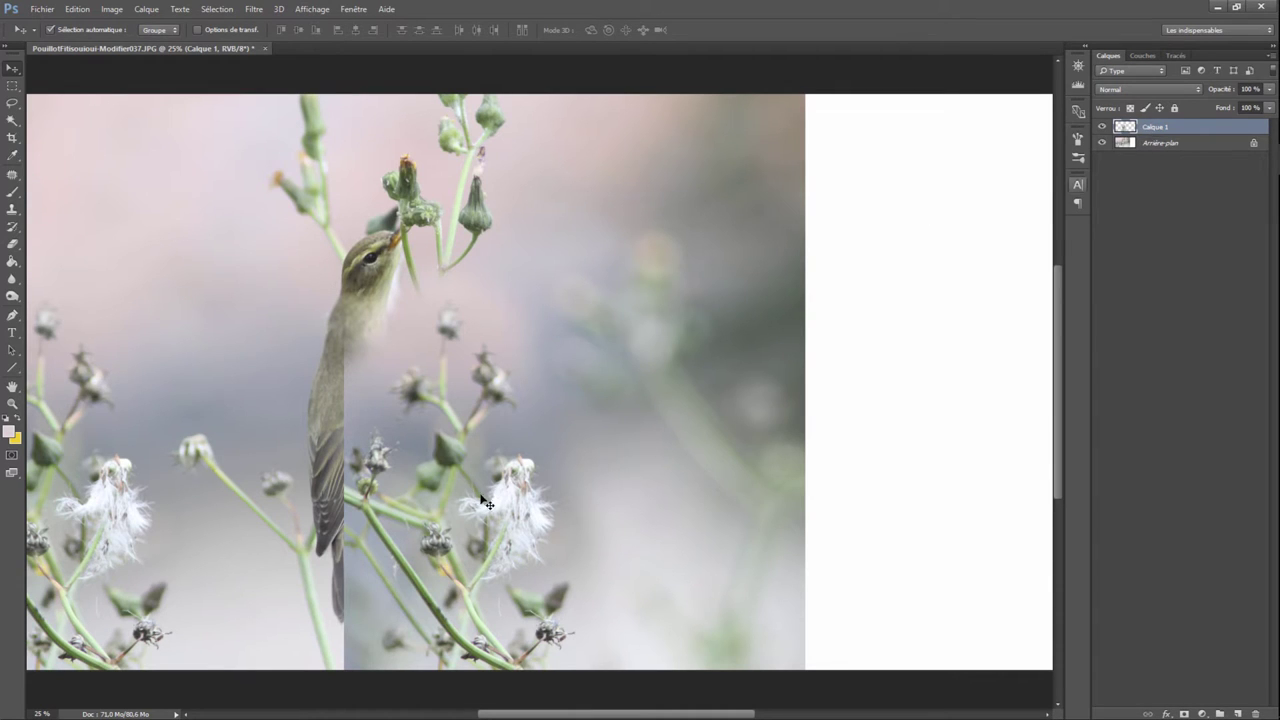
Flip Calque 1 horizontally, position it at the right edge, and add a layer mask.
left_click_drag(466, 515, 576, 435)
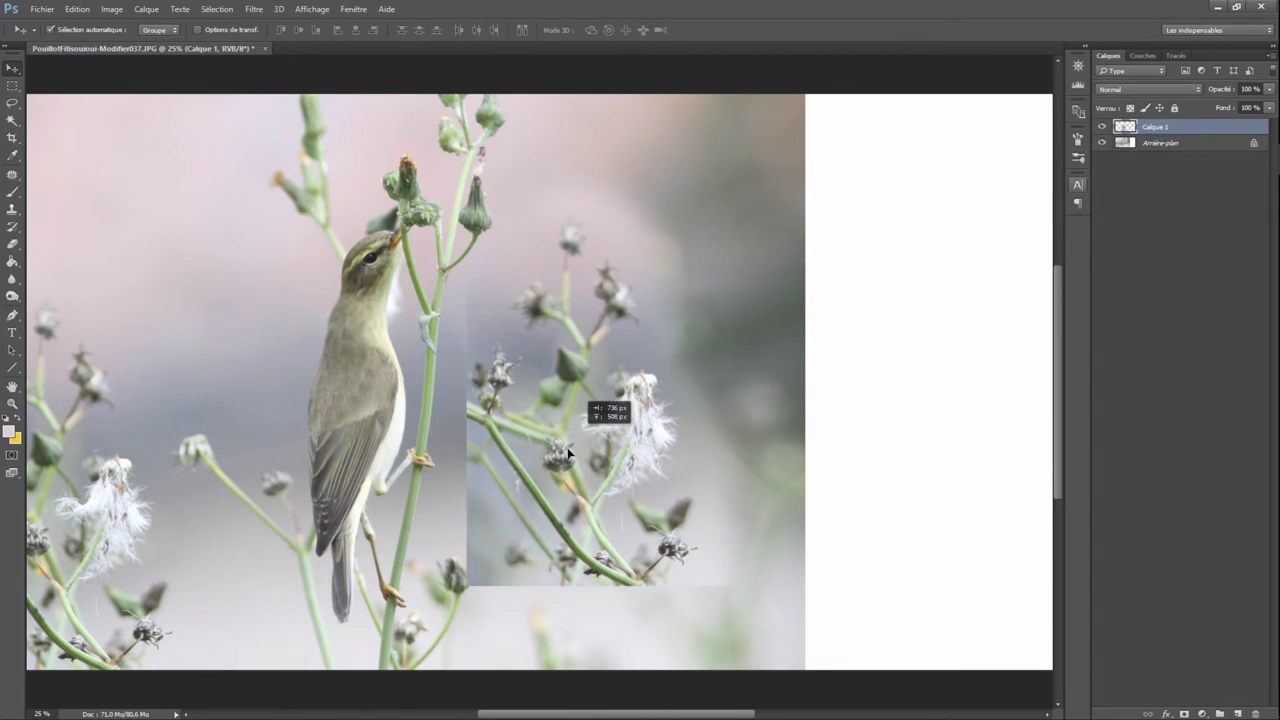
left_click(77, 9)
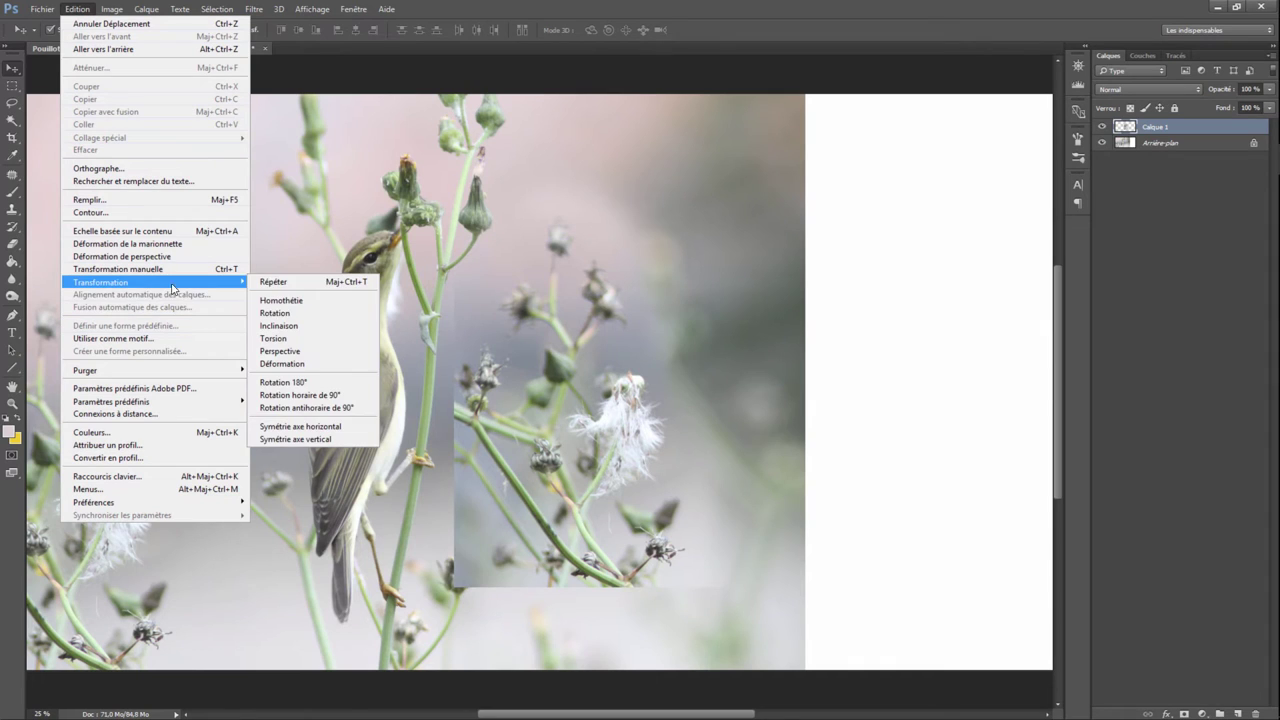
left_click(300, 423)
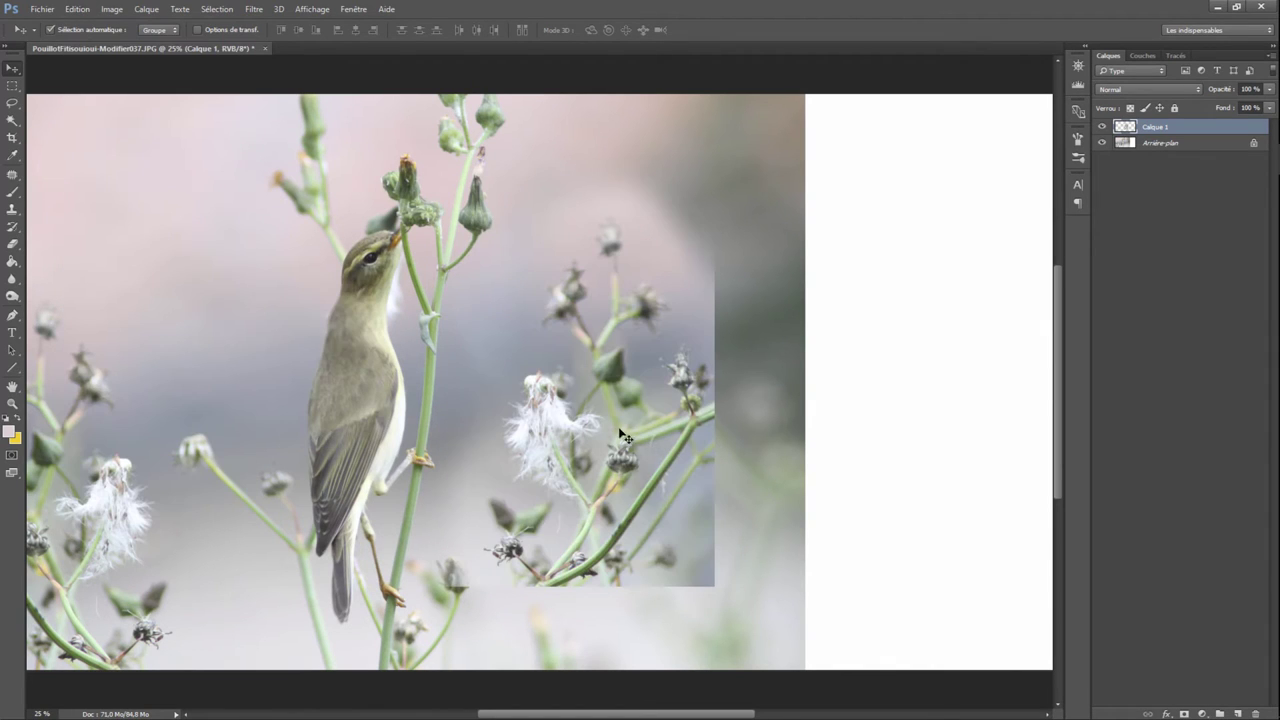
mouse_move(568, 436)
left_mouse_down()
mouse_move(621, 466)
mouse_move(727, 486)
mouse_move(770, 516)
mouse_move(840, 530)
mouse_move(789, 527)
mouse_move(776, 511)
mouse_move(787, 511)
left_mouse_up()
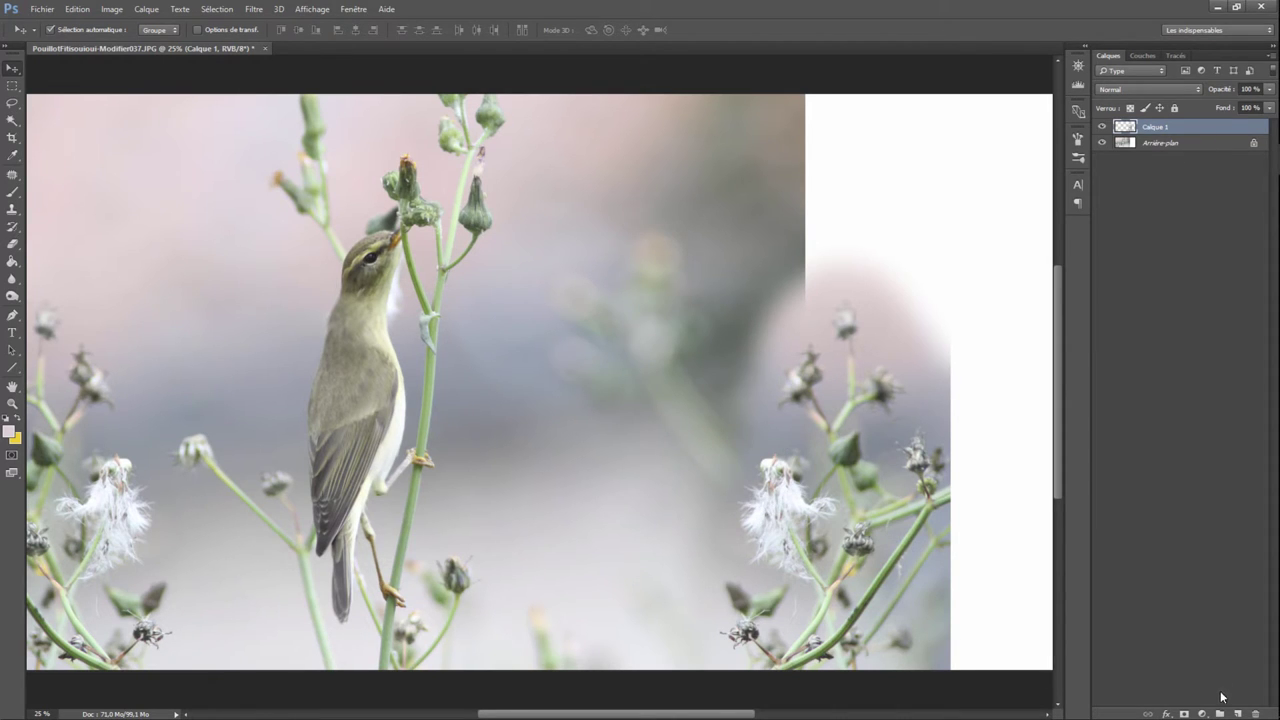
left_click(1184, 713)
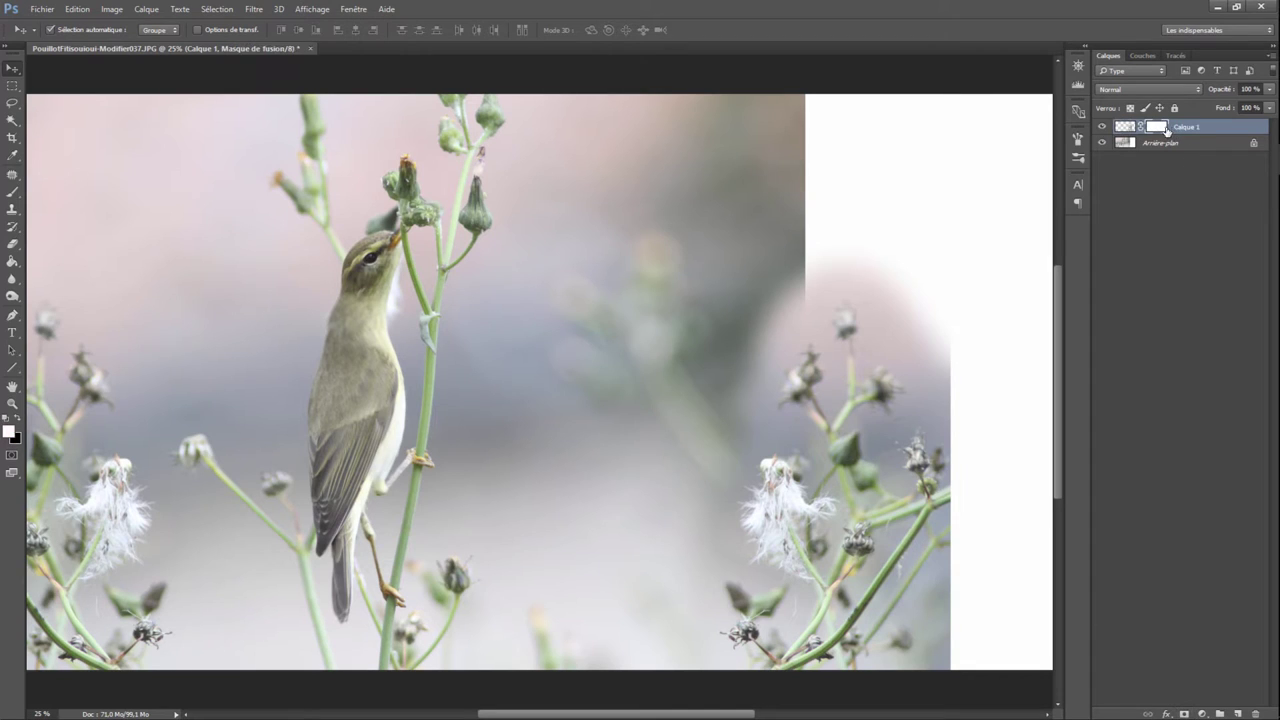
Set black as foreground and a 162 px, 0% hardness brush.
left_click(12, 192)
left_click(17, 418)
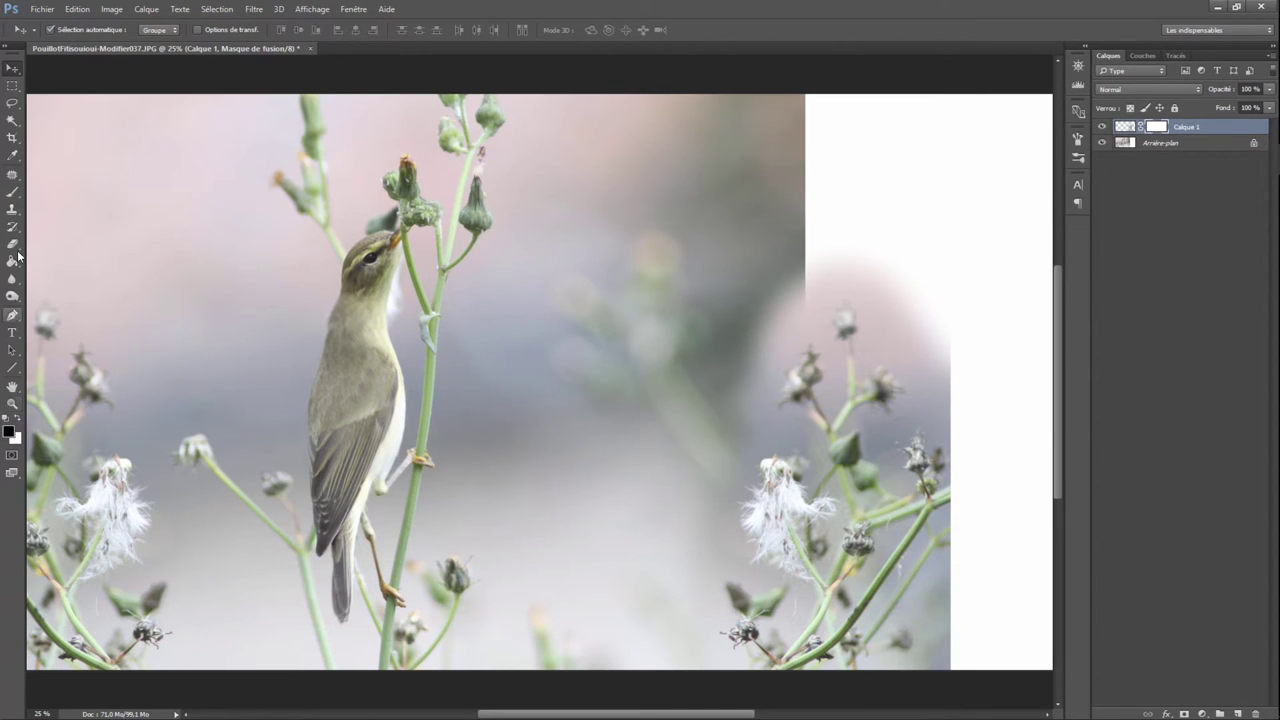
left_click(12, 192)
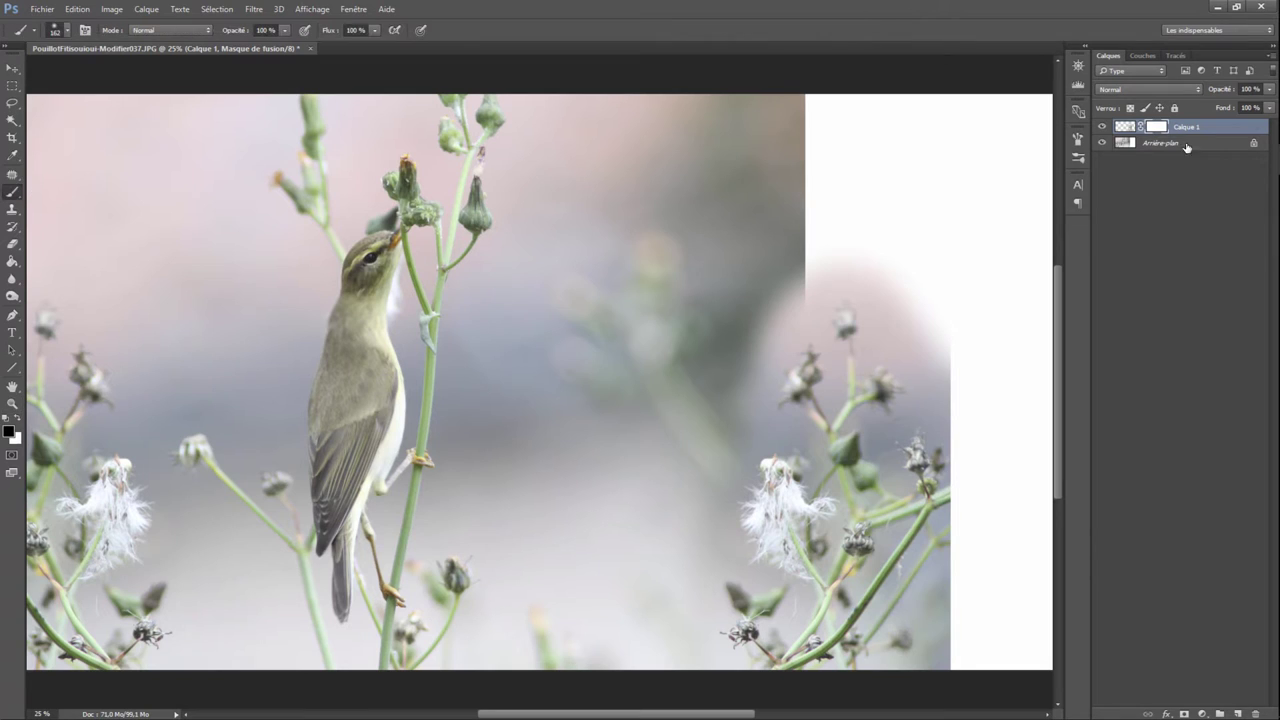
right_click(731, 459)
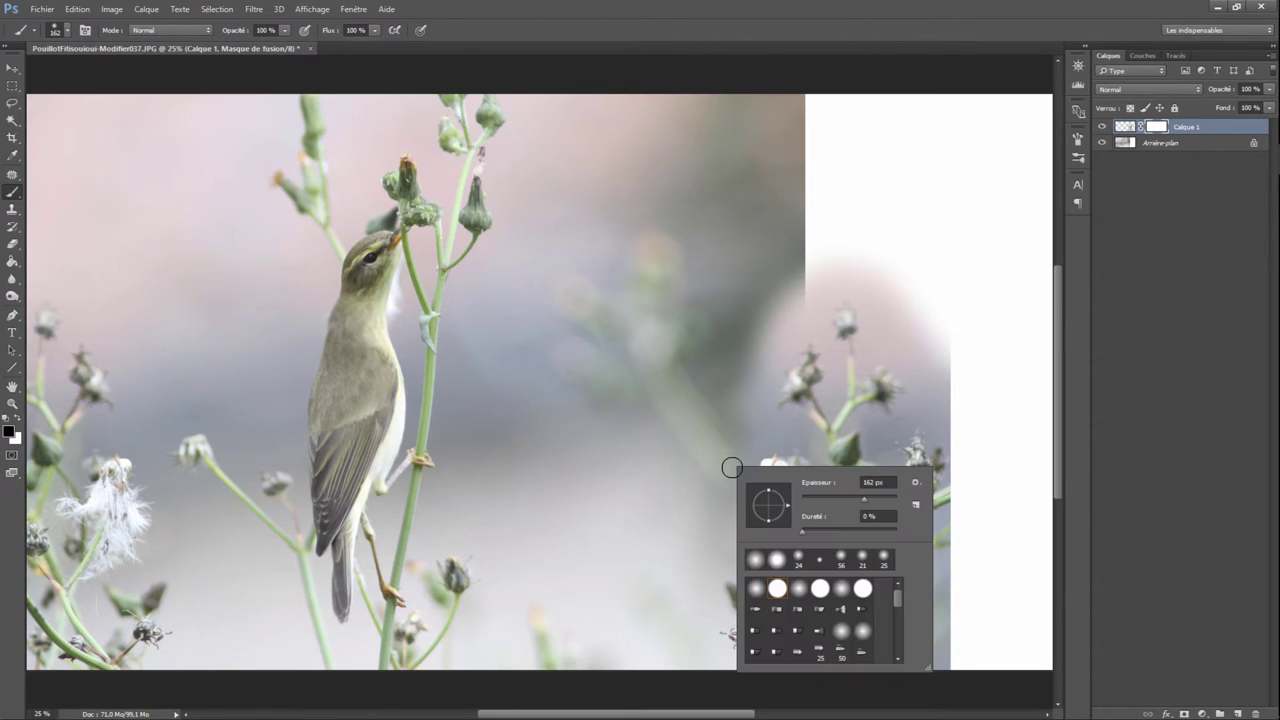
left_click(723, 458)
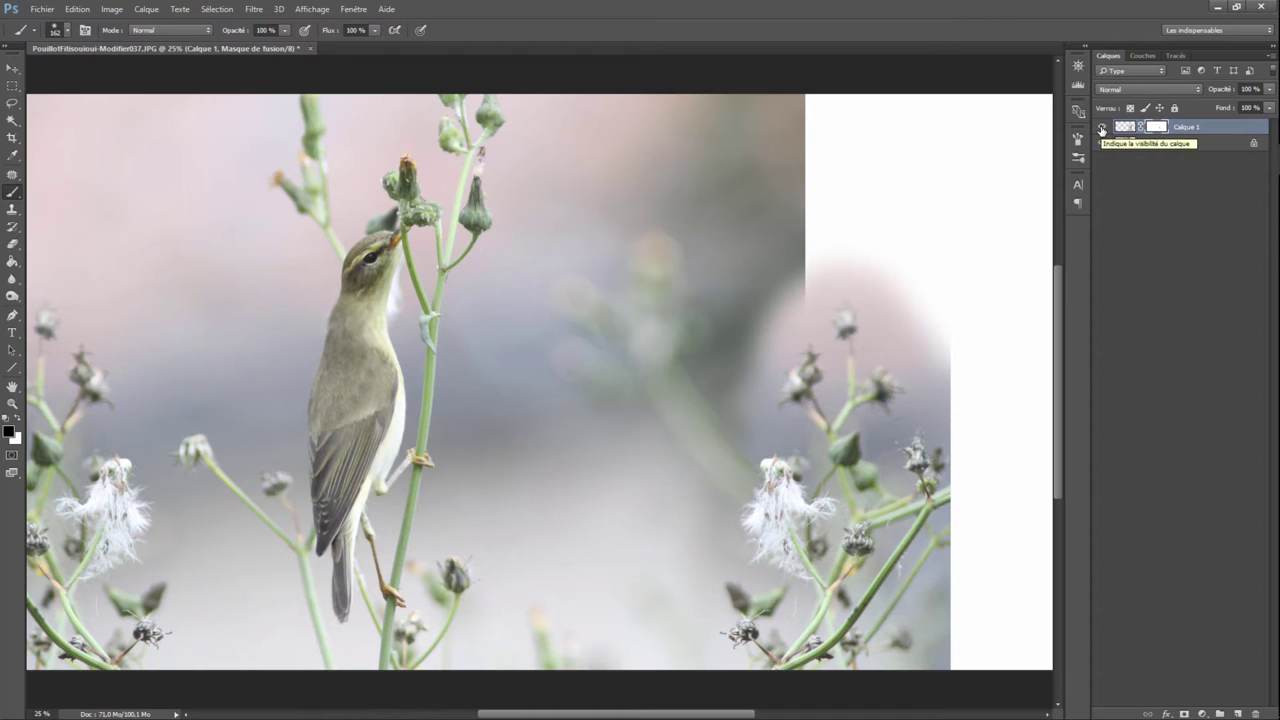
Hide Calque 1, target Arrière-plan, and paint a sampled grey patch into the white extension.
left_click(1101, 127)
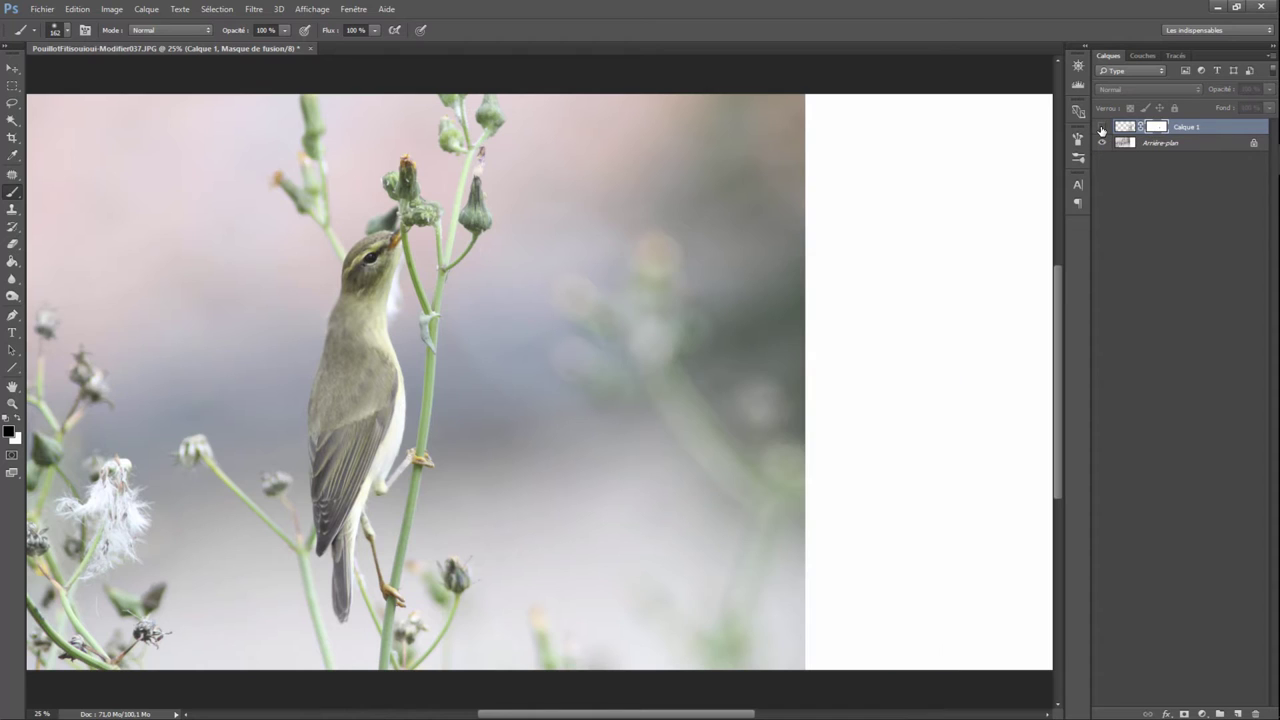
left_click(12, 155)
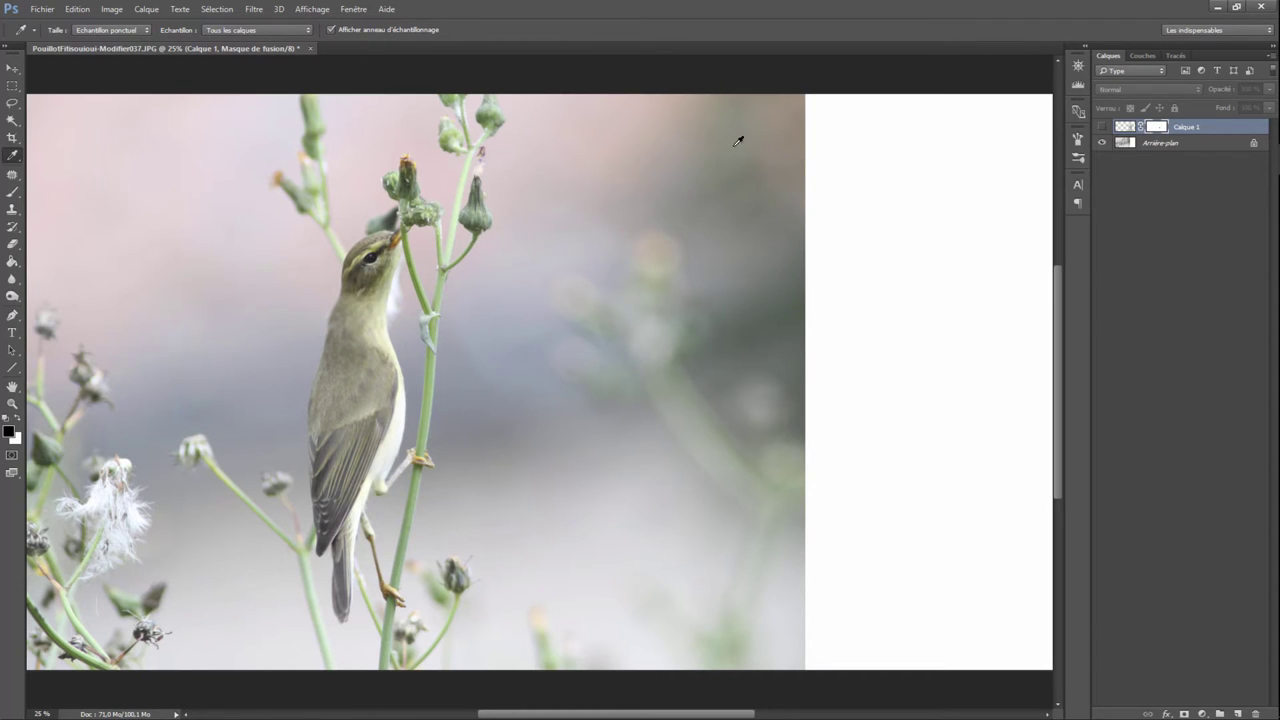
left_click(12, 192)
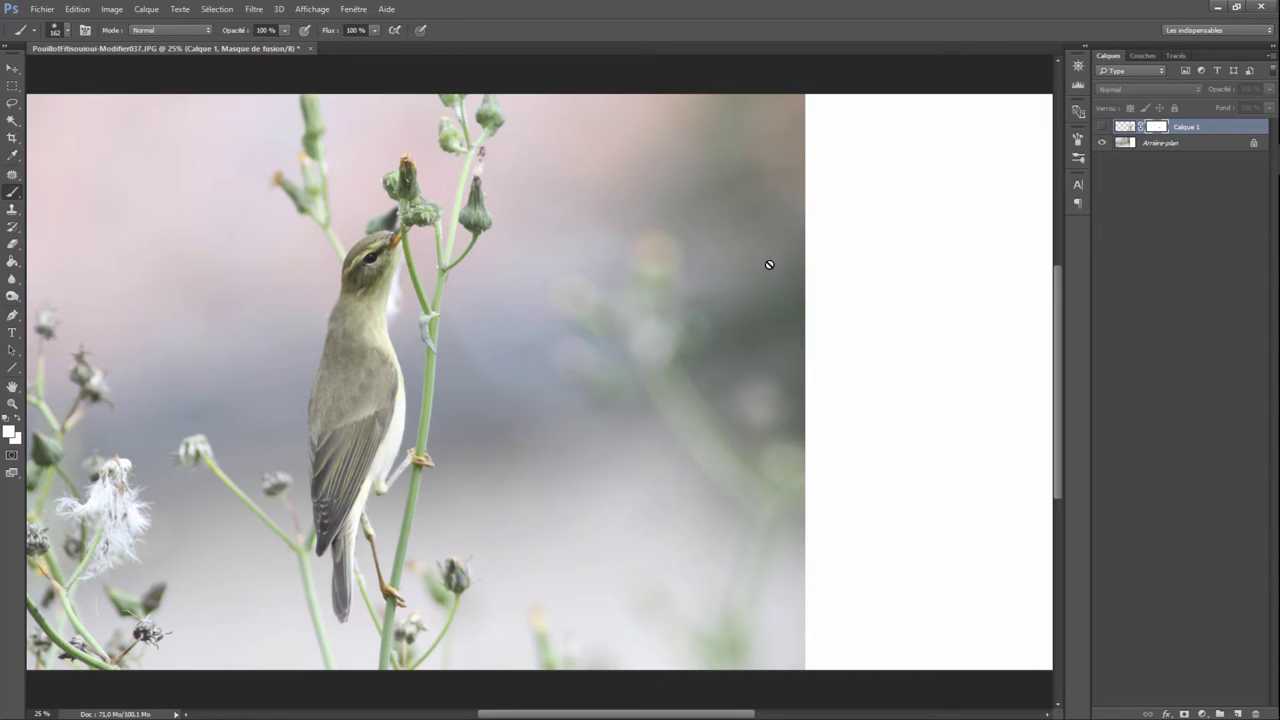
left_click(1150, 144)
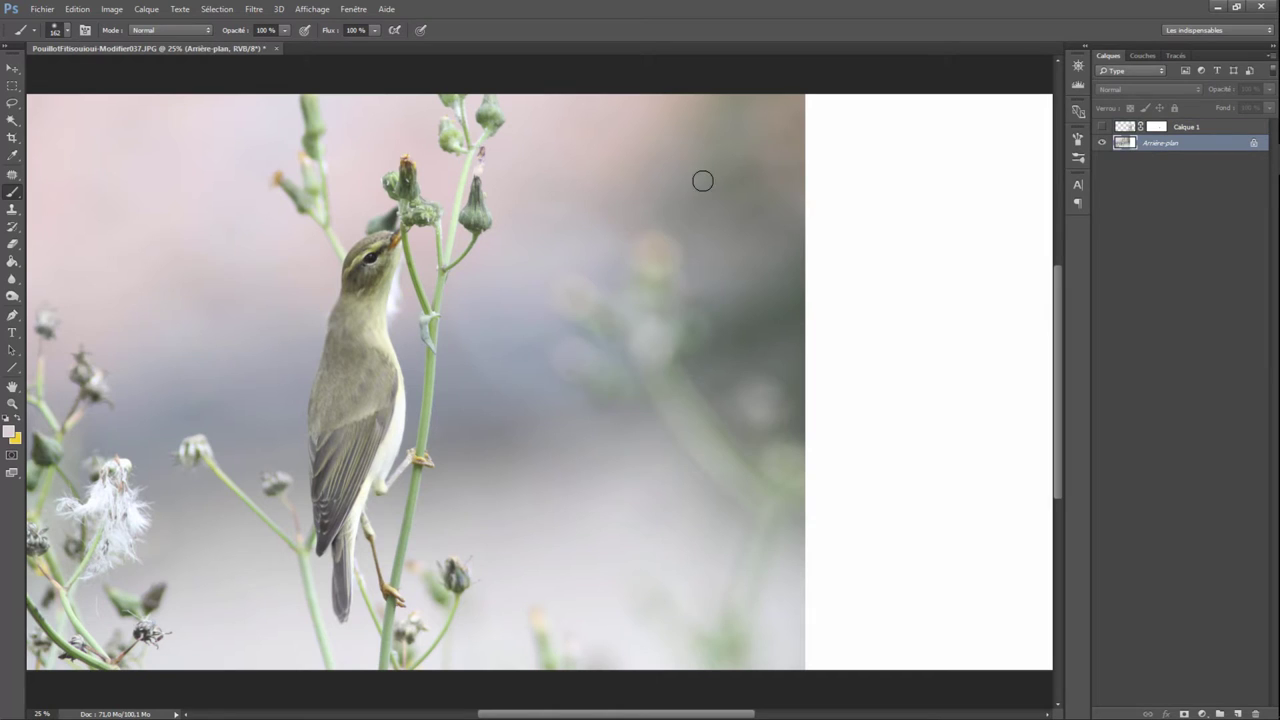
left_click(12, 155)
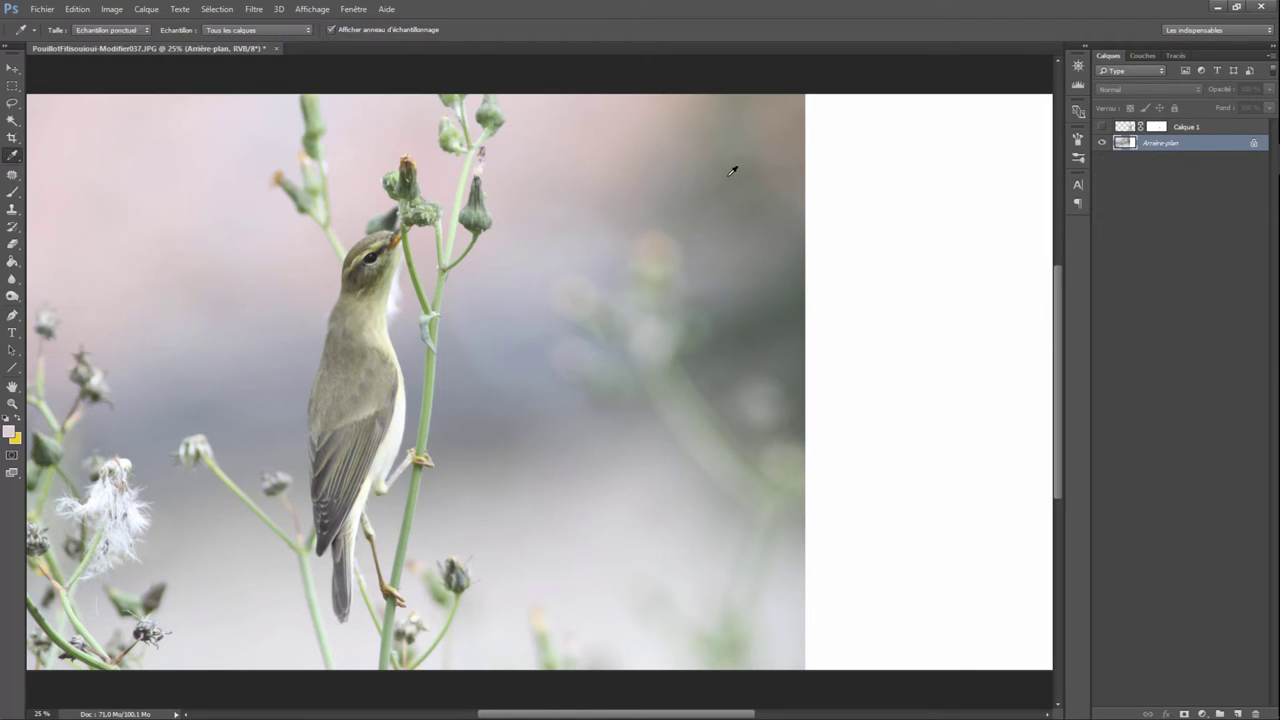
left_click(12, 192)
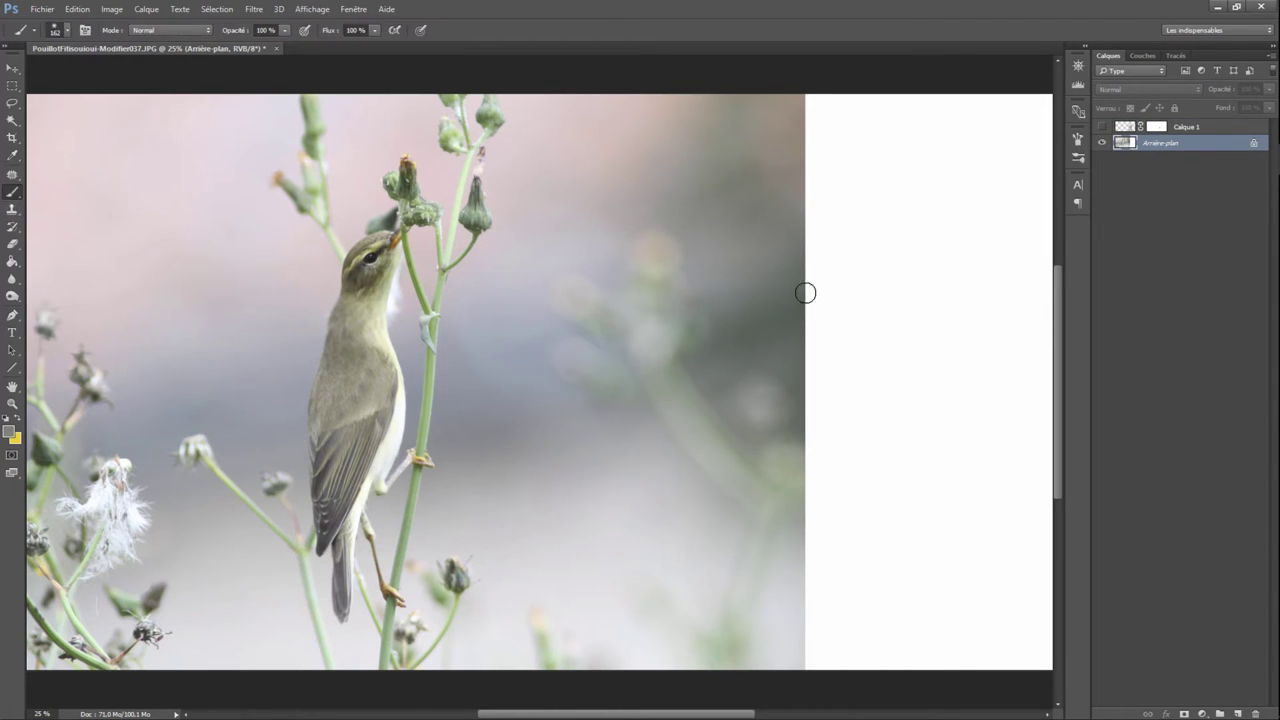
mouse_move(775, 290)
left_mouse_down()
mouse_move(825, 295)
mouse_move(759, 318)
mouse_move(820, 318)
mouse_move(886, 251)
mouse_move(871, 229)
mouse_move(930, 205)
mouse_move(918, 241)
mouse_move(862, 285)
mouse_move(893, 231)
left_mouse_up()
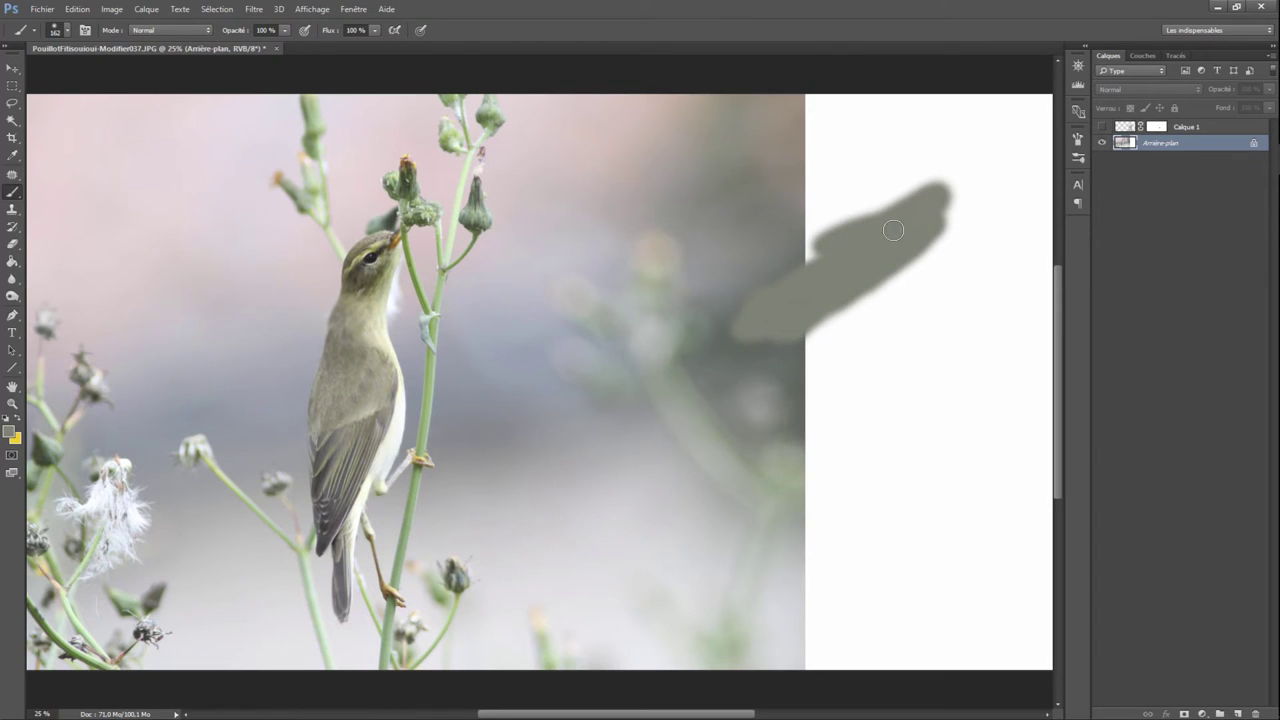
Sample backdrop tones to extend the grey patch and paint brown along the top.
left_click(10, 157)
left_click(746, 184)
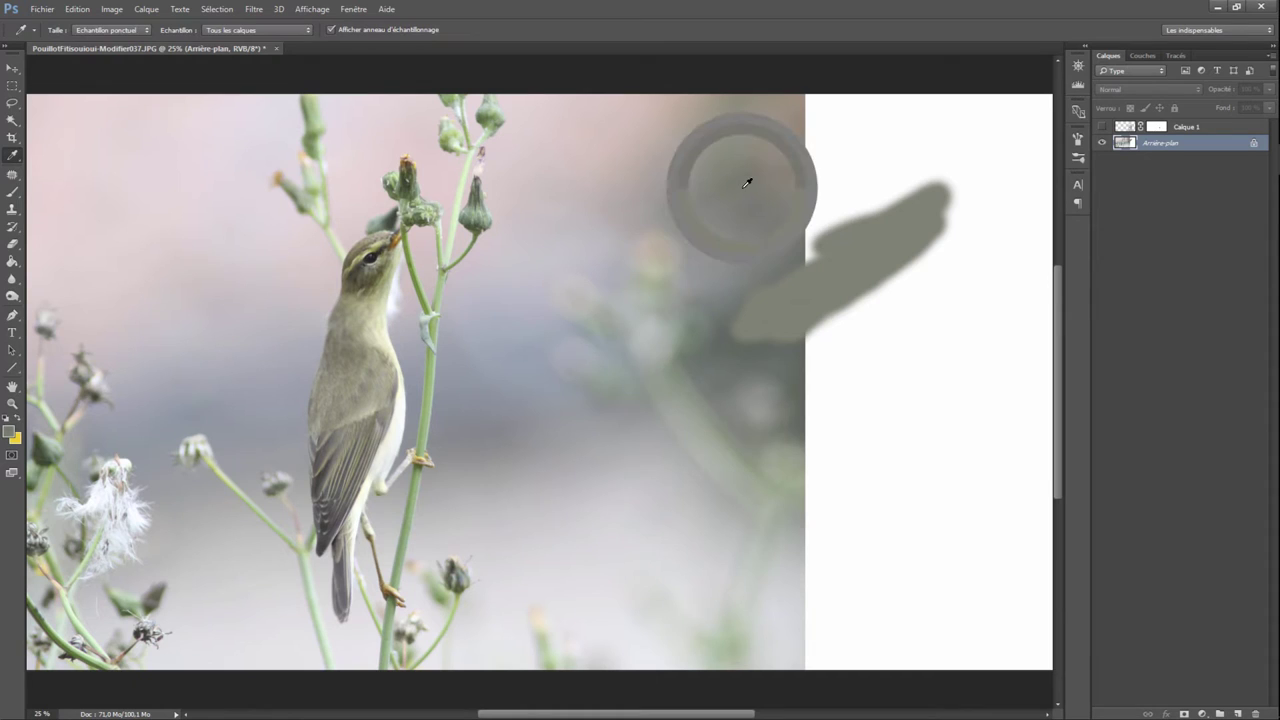
left_click(12, 191)
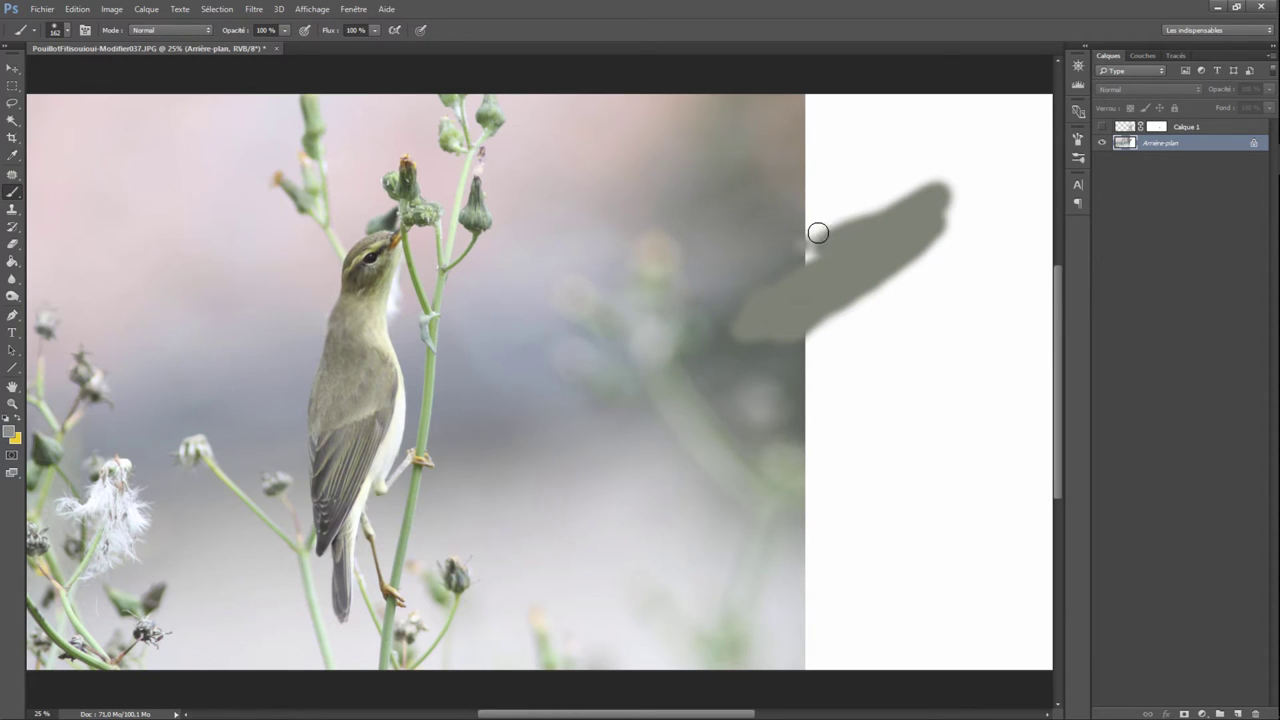
mouse_move(818, 232)
left_mouse_down()
mouse_move(849, 223)
mouse_move(811, 260)
mouse_move(806, 217)
mouse_move(796, 270)
mouse_move(826, 206)
mouse_move(917, 163)
mouse_move(880, 155)
left_mouse_up()
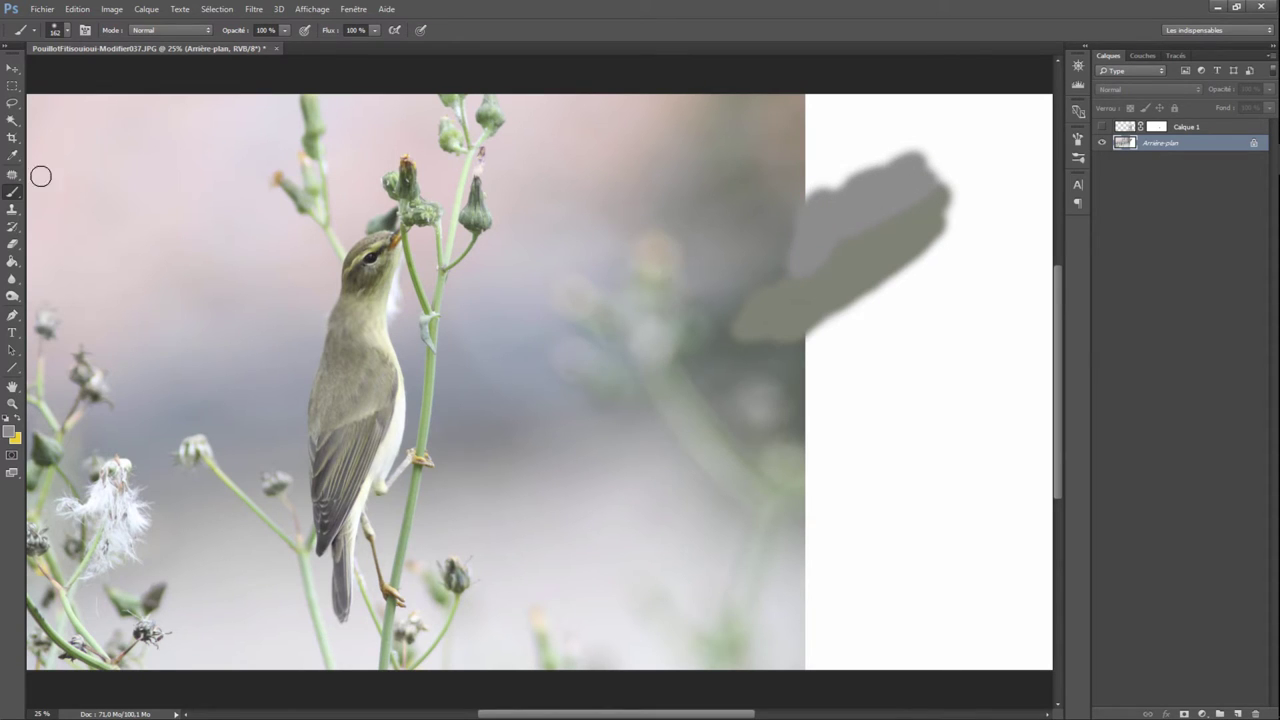
left_click(13, 157)
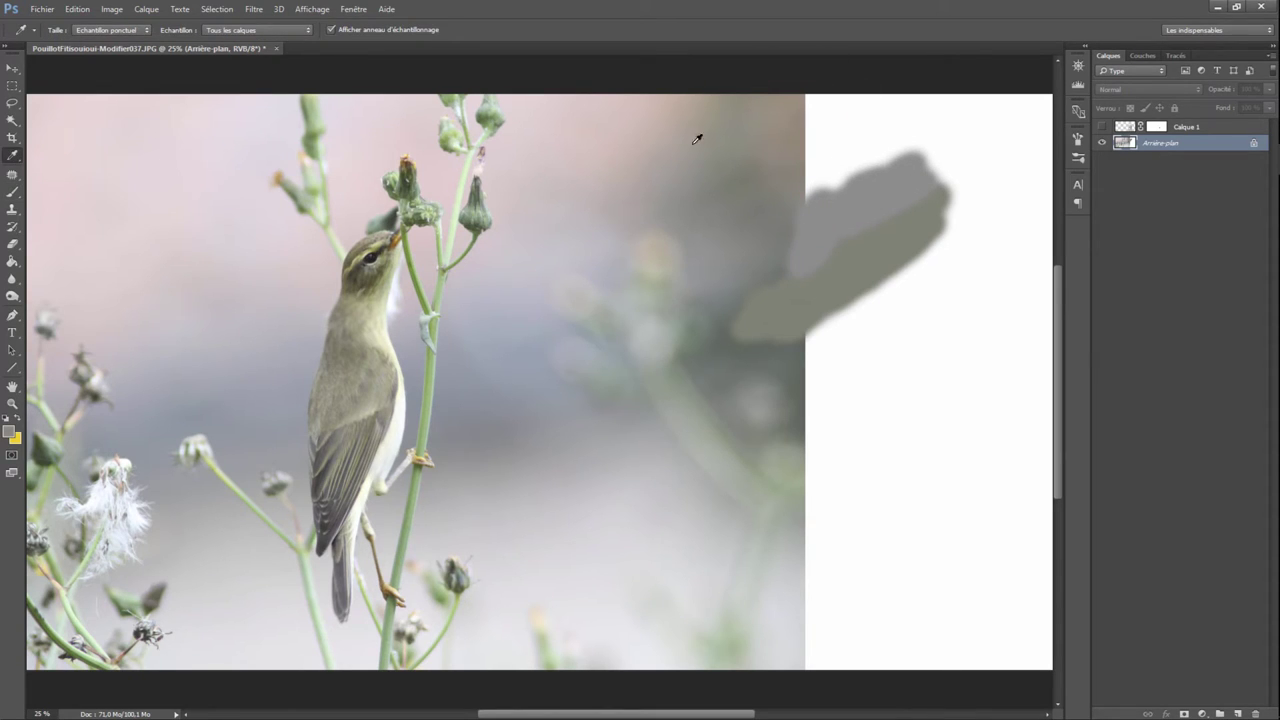
left_click(13, 193)
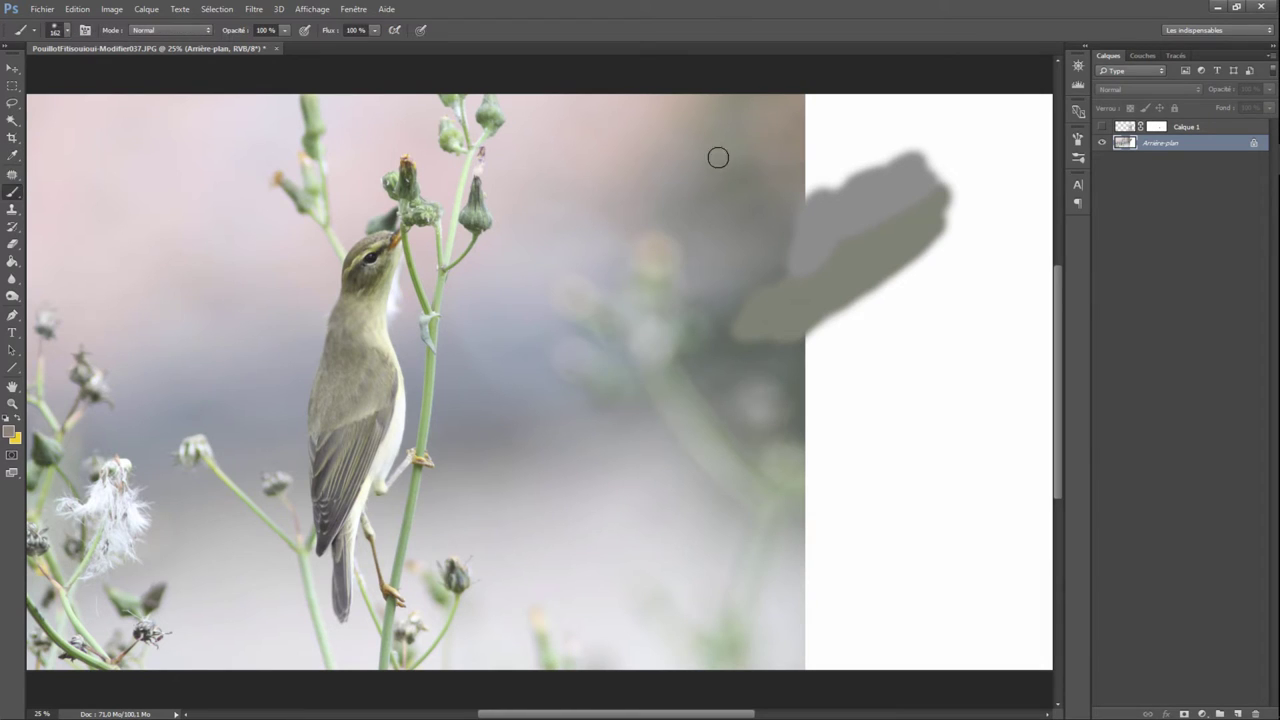
mouse_move(855, 146)
left_mouse_down()
mouse_move(841, 106)
mouse_move(815, 115)
left_mouse_up()
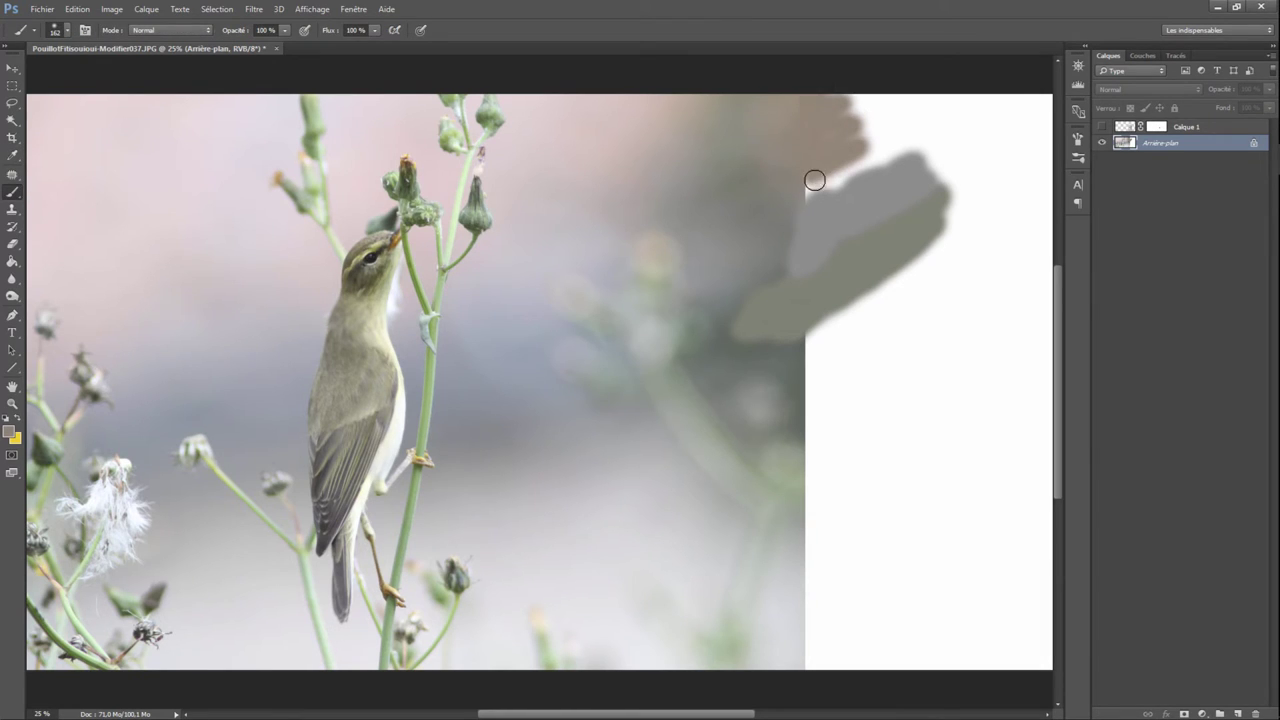
mouse_move(814, 180)
left_mouse_down()
mouse_move(840, 126)
mouse_move(814, 94)
mouse_move(826, 154)
mouse_move(900, 149)
mouse_move(914, 106)
mouse_move(926, 106)
mouse_move(931, 141)
mouse_move(917, 108)
left_mouse_up()
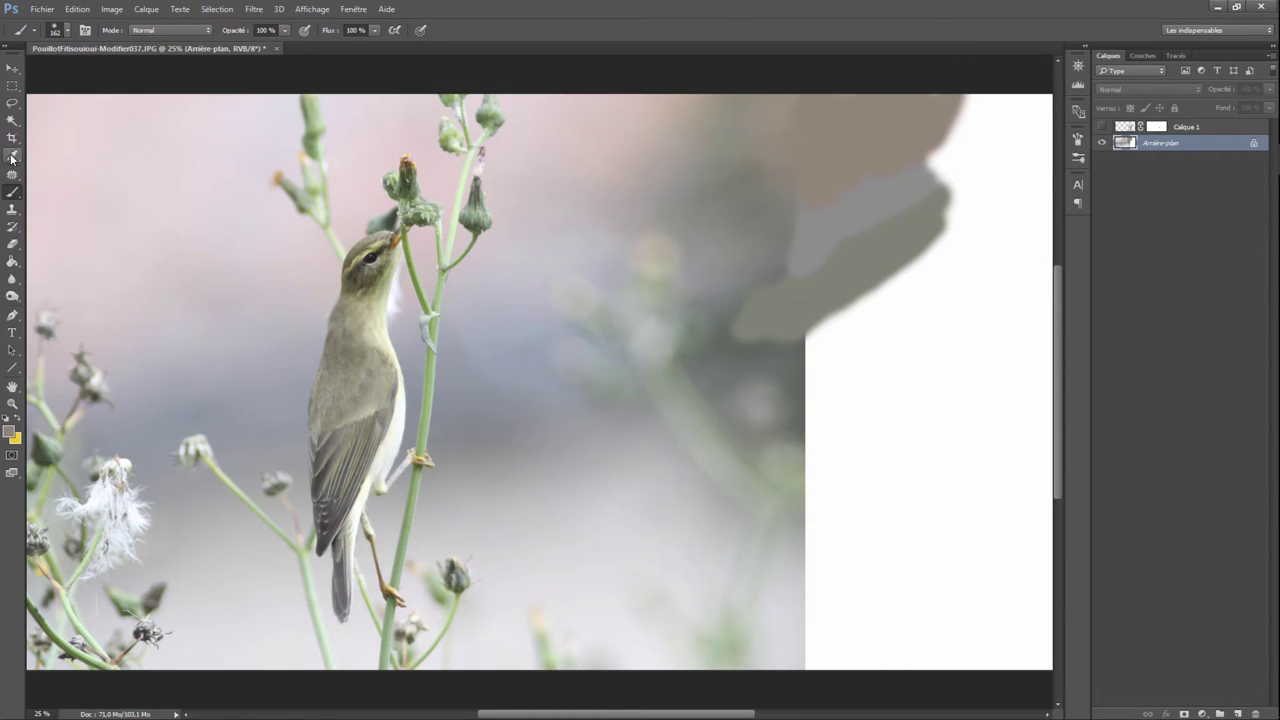
Check coverage against Calque 1, then paint a sampled pale pink patch lower in the strip.
left_click(1102, 128)
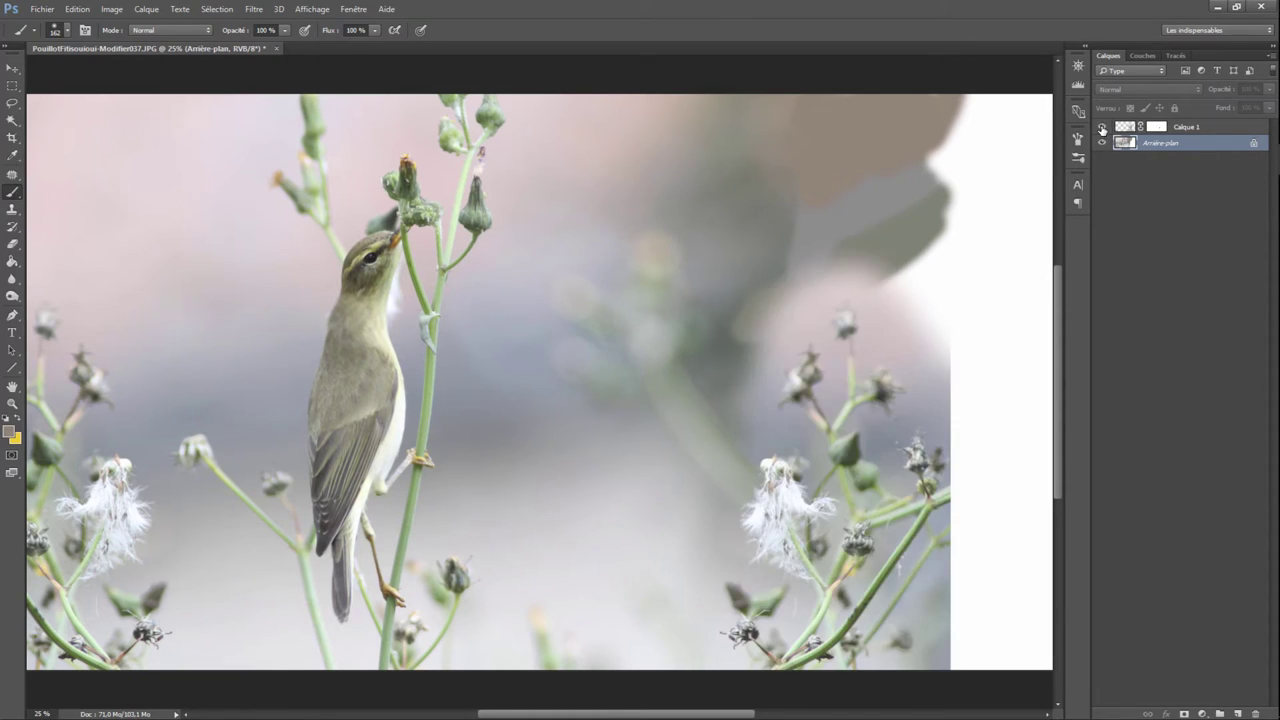
key("ctrl+z")
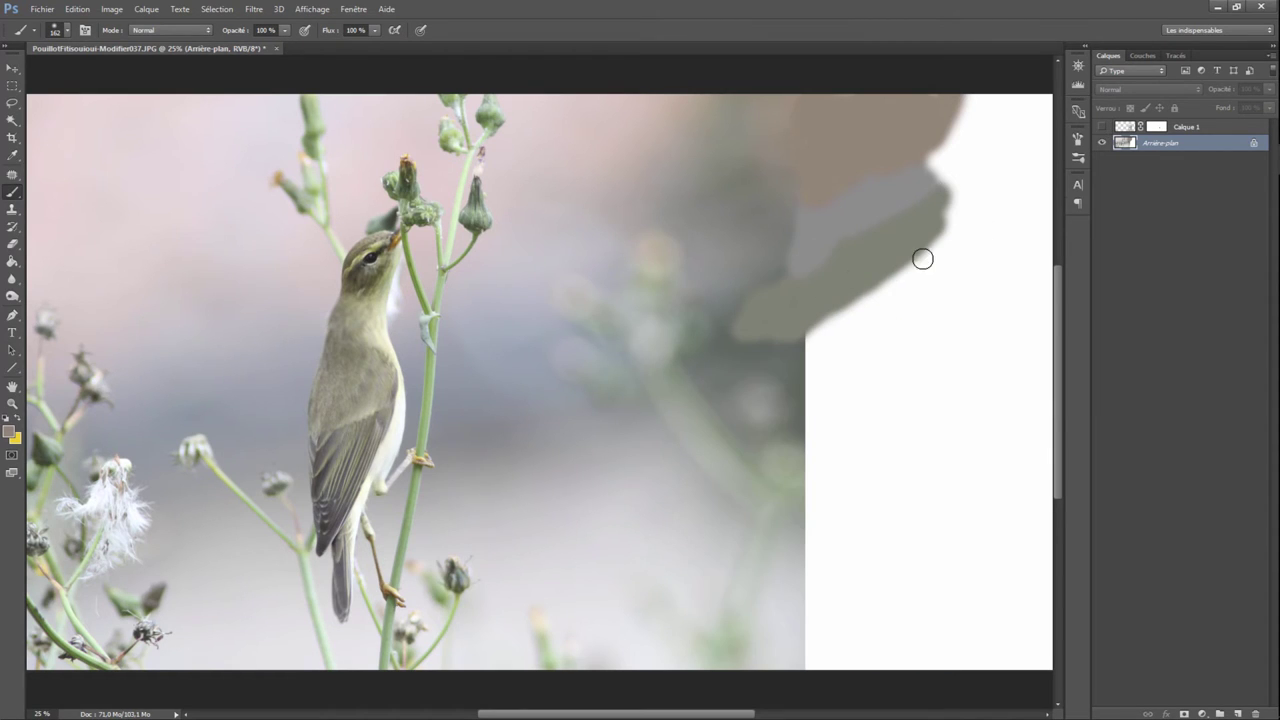
left_click(12, 155)
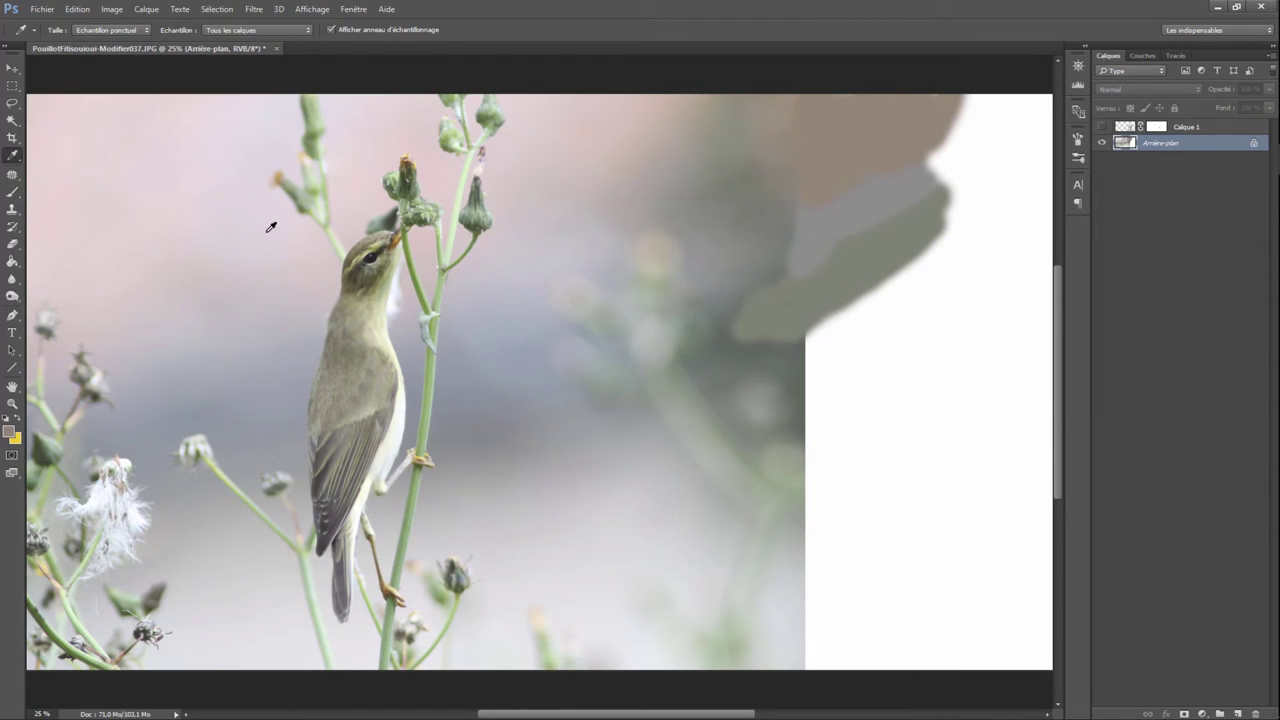
left_click(12, 191)
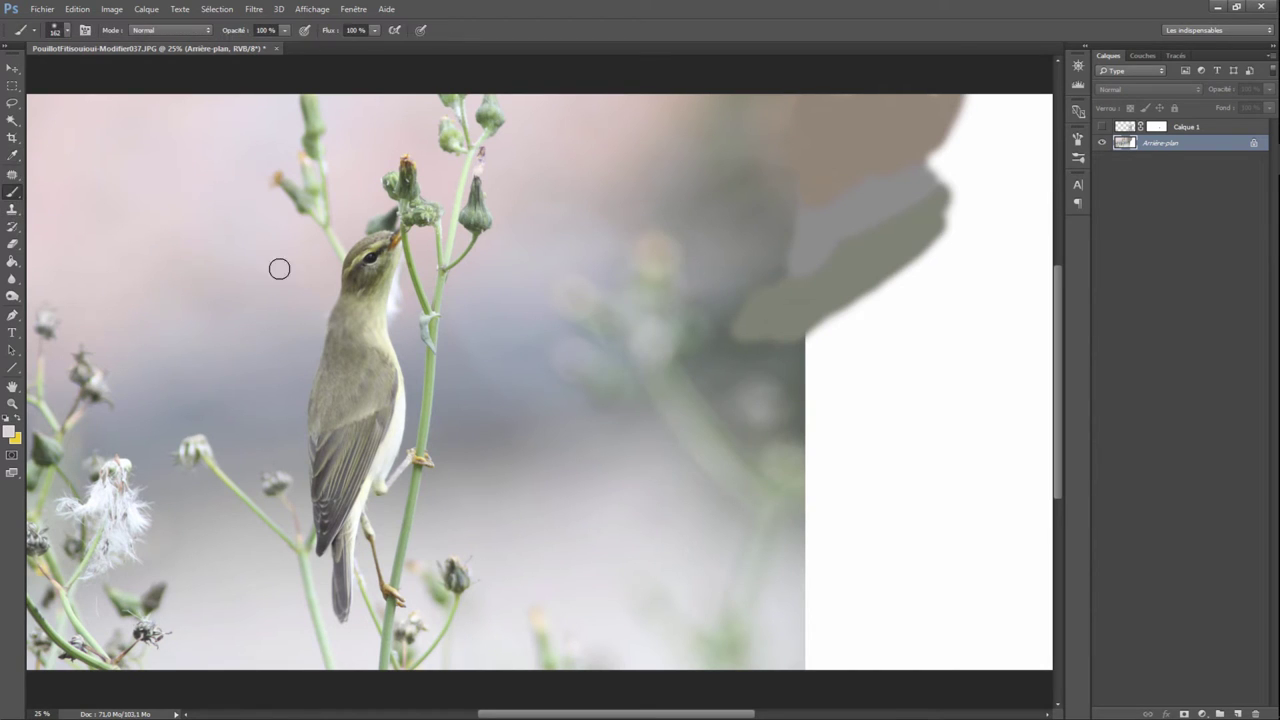
mouse_move(857, 300)
left_mouse_down()
mouse_move(914, 286)
mouse_move(937, 260)
mouse_move(954, 294)
mouse_move(931, 303)
mouse_move(952, 316)
mouse_move(957, 249)
mouse_move(980, 266)
left_mouse_up()
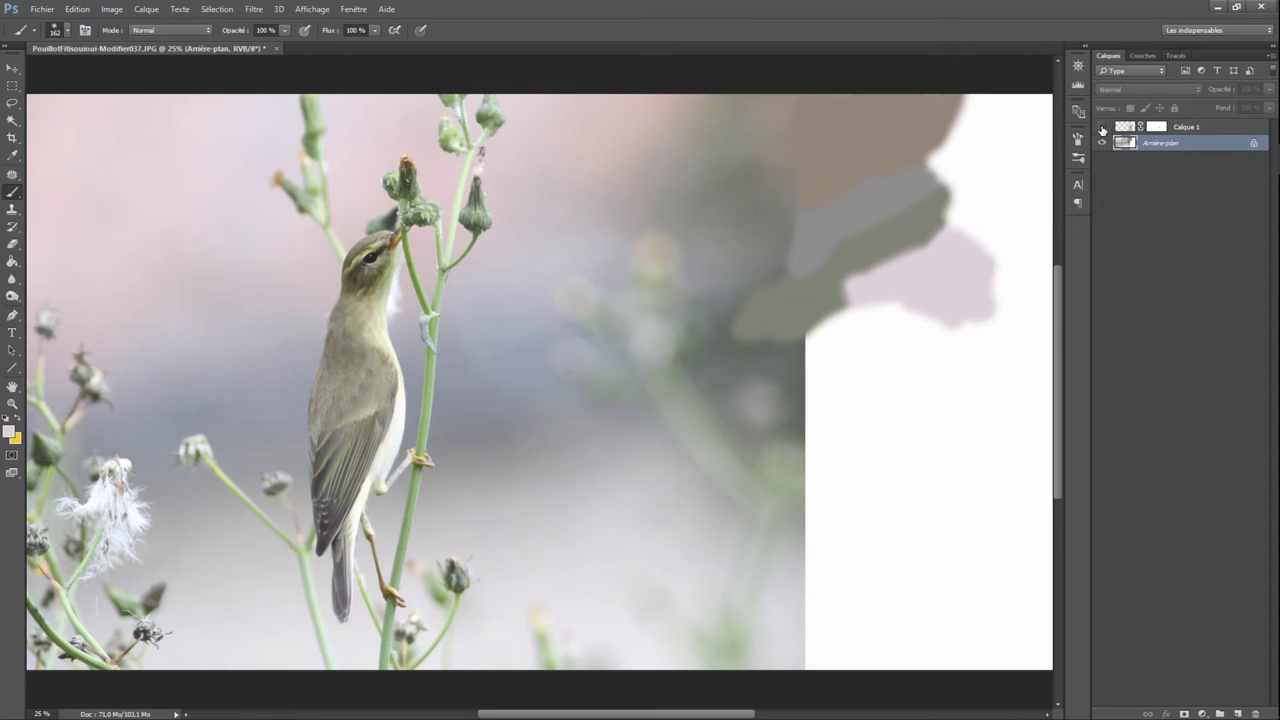
left_click(1102, 127)
left_click(1102, 127)
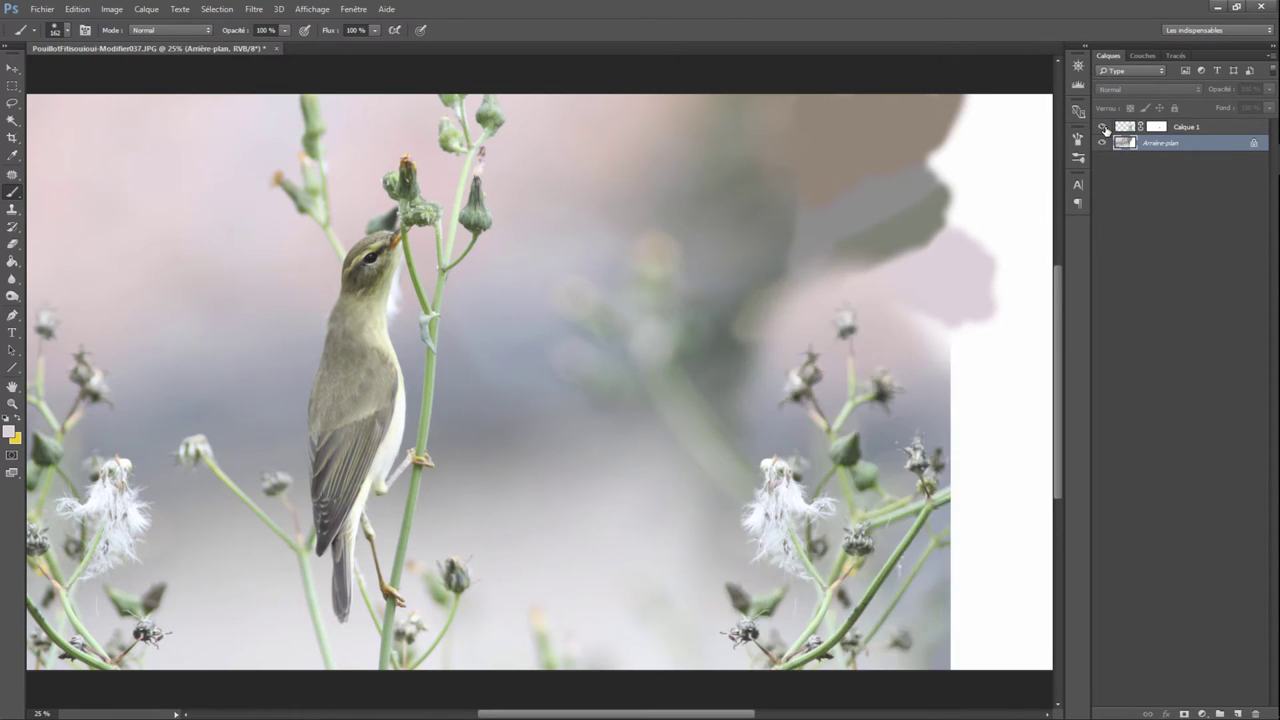
left_click(1102, 127)
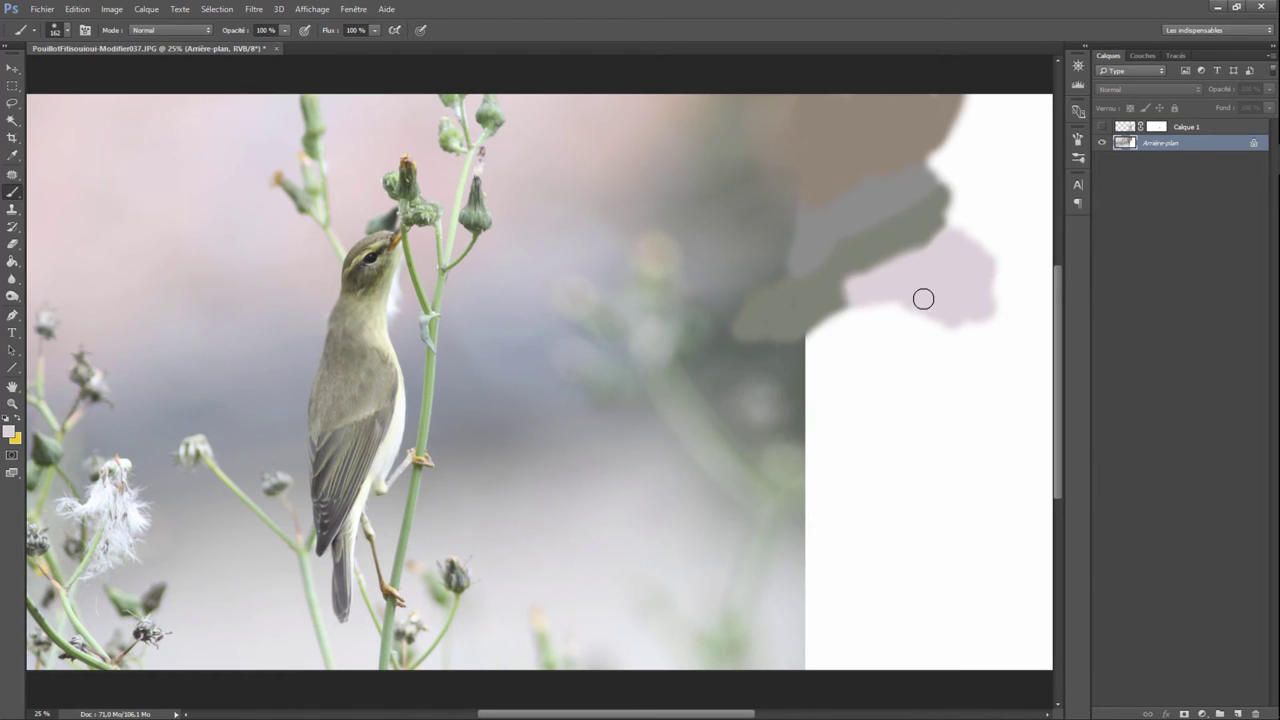
mouse_move(923, 297)
left_mouse_down()
mouse_move(960, 337)
mouse_move(917, 309)
mouse_move(903, 343)
mouse_move(971, 314)
mouse_move(960, 321)
left_mouse_up()
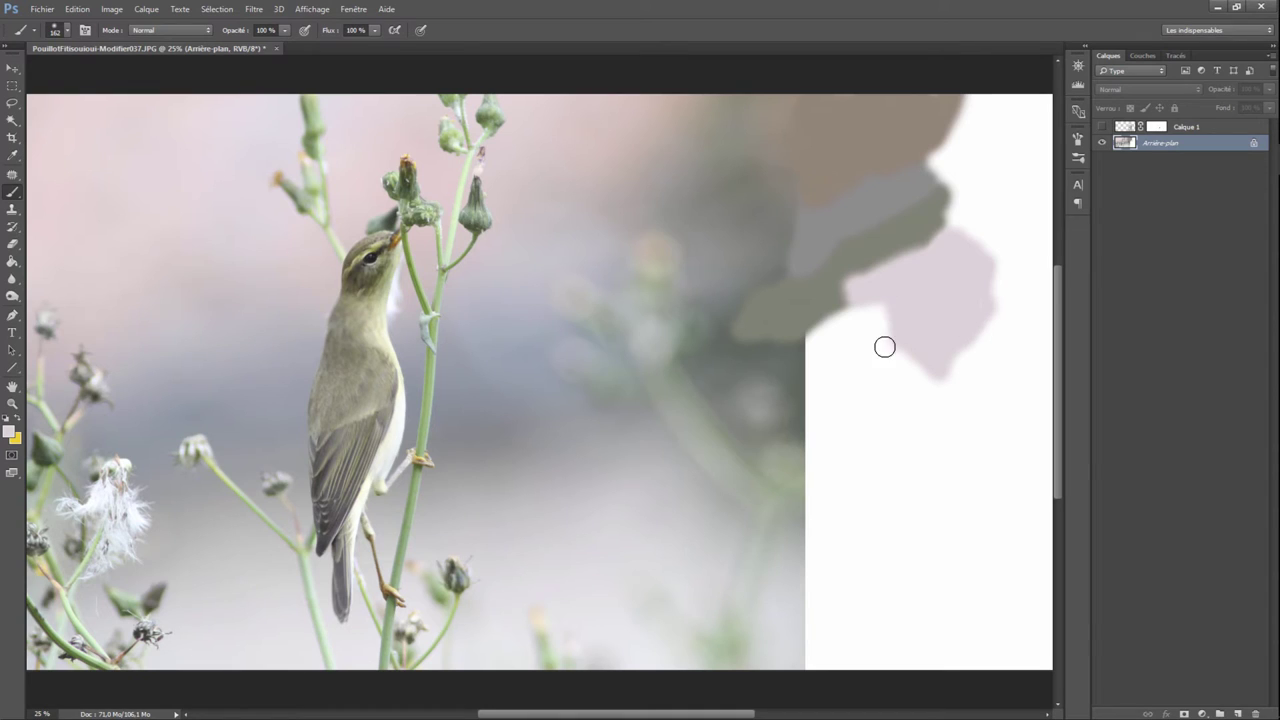
Clone blurred backdrop texture over the upper-right painted patches, then check with Calque 1.
left_click(12, 208)
left_click(678, 250, "alt")
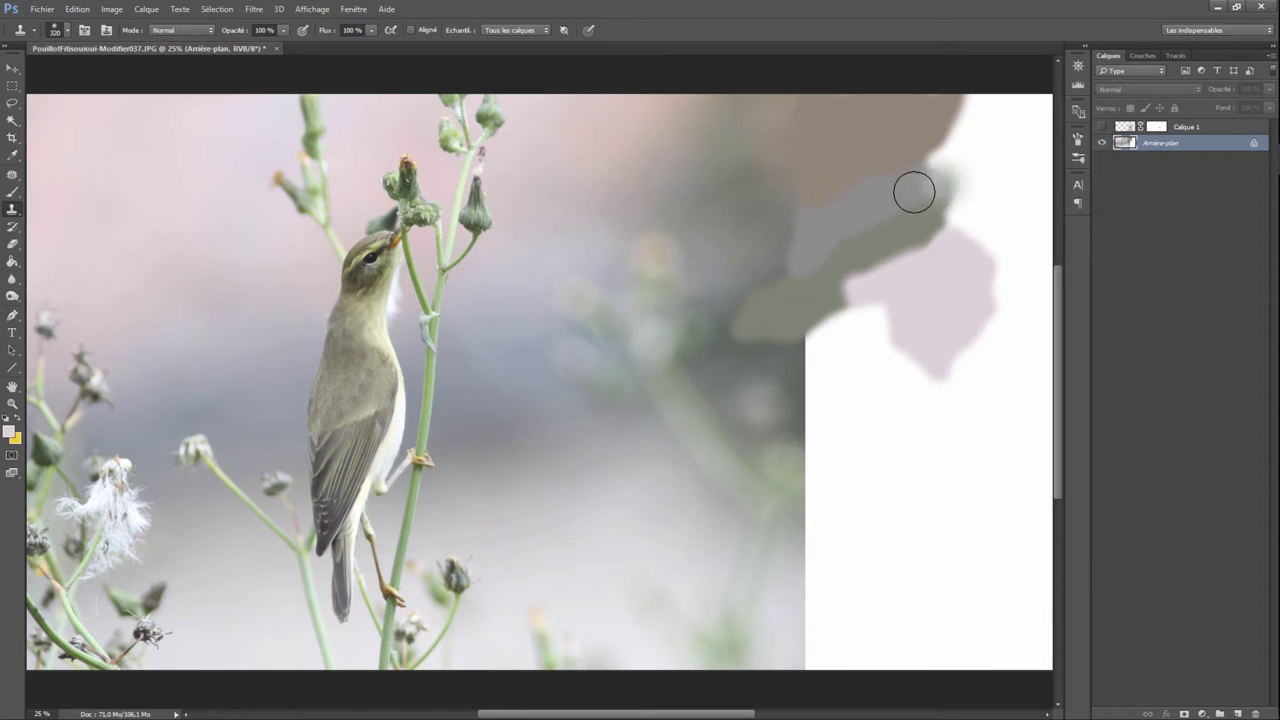
mouse_move(887, 198)
left_mouse_down()
mouse_move(883, 166)
mouse_move(903, 197)
mouse_move(943, 166)
mouse_move(925, 166)
left_mouse_up()
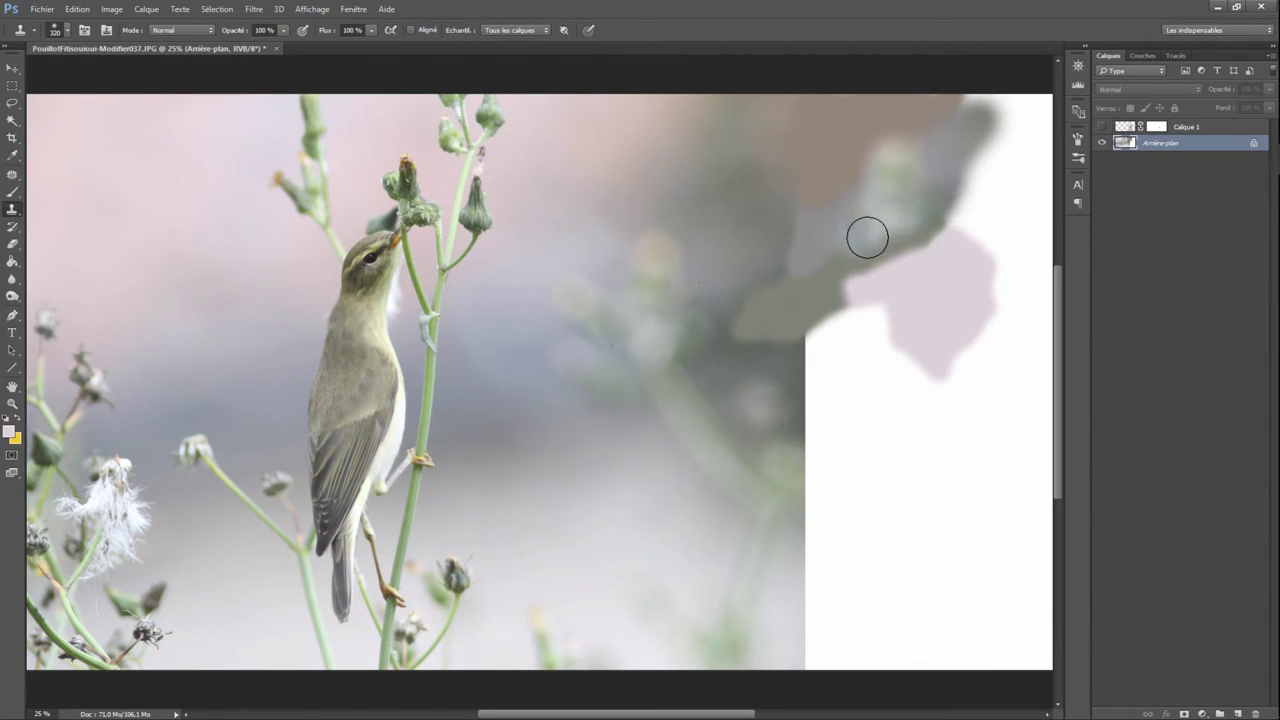
mouse_move(802, 138)
left_mouse_down()
mouse_move(860, 134)
mouse_move(803, 137)
mouse_move(813, 113)
mouse_move(817, 157)
left_mouse_up()
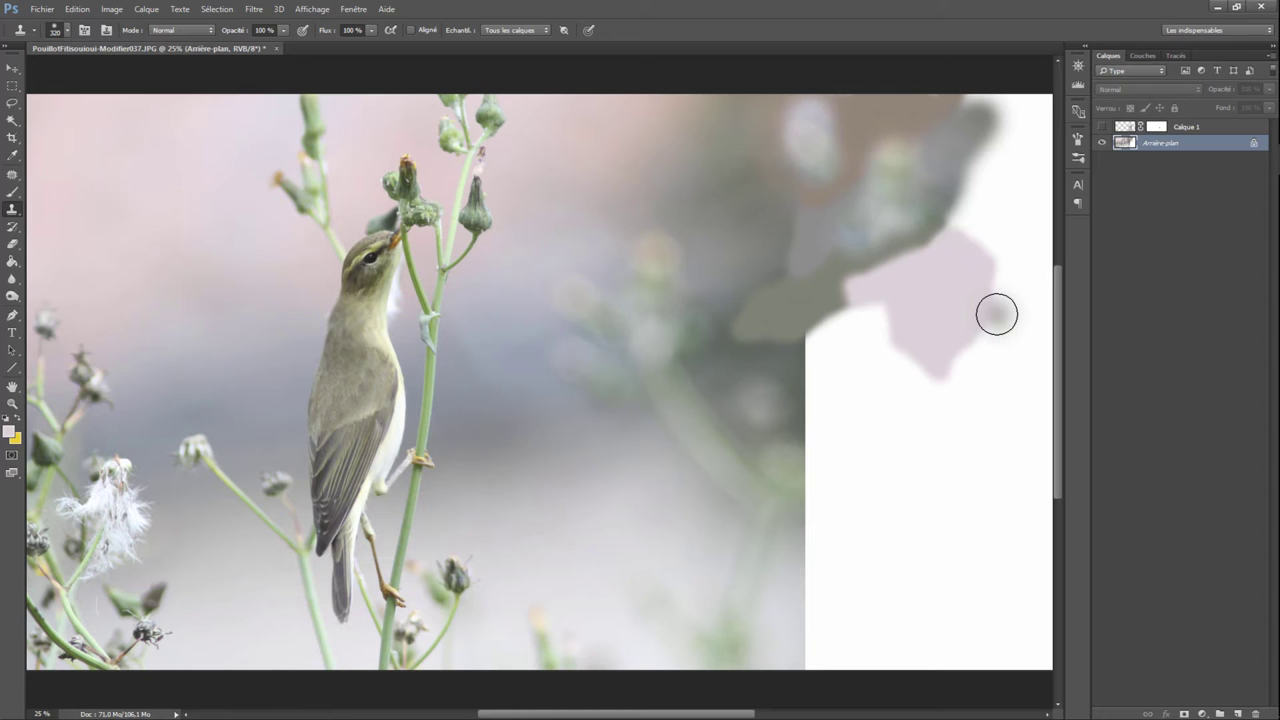
left_click(1103, 127)
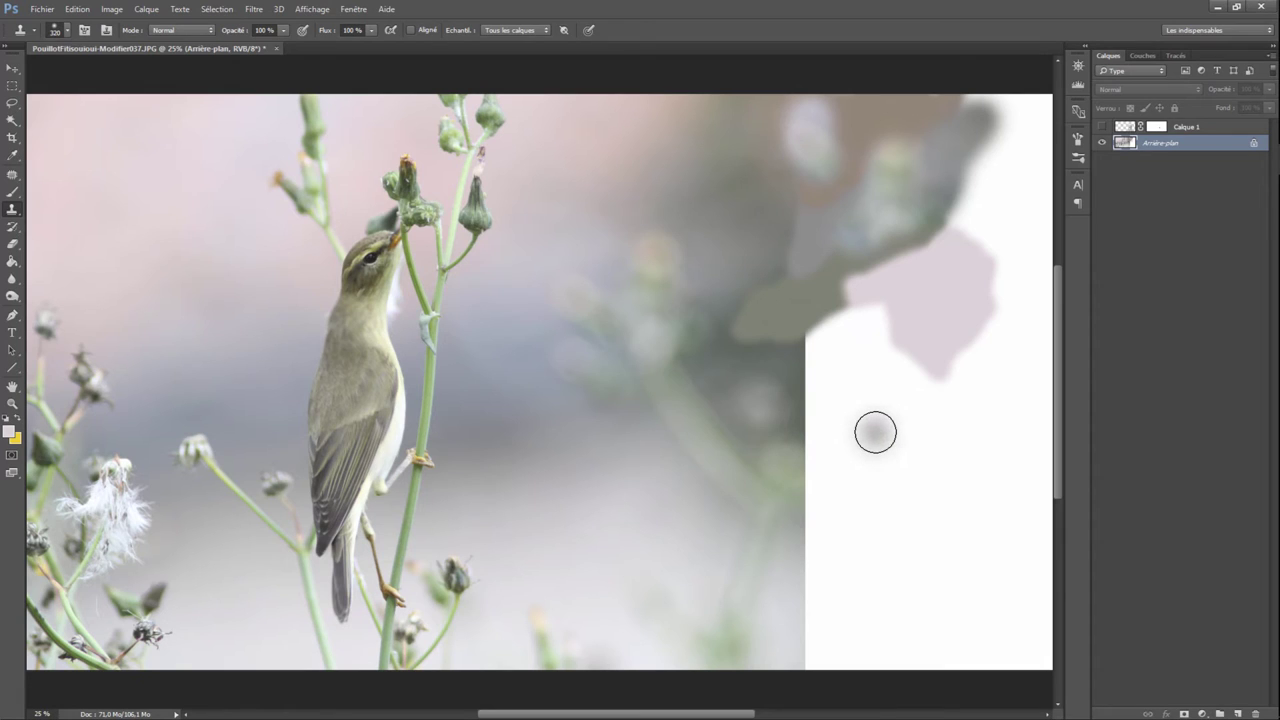
Lasso the upper-right painted area and feather the selection by 9,7 px.
left_click(13, 103)
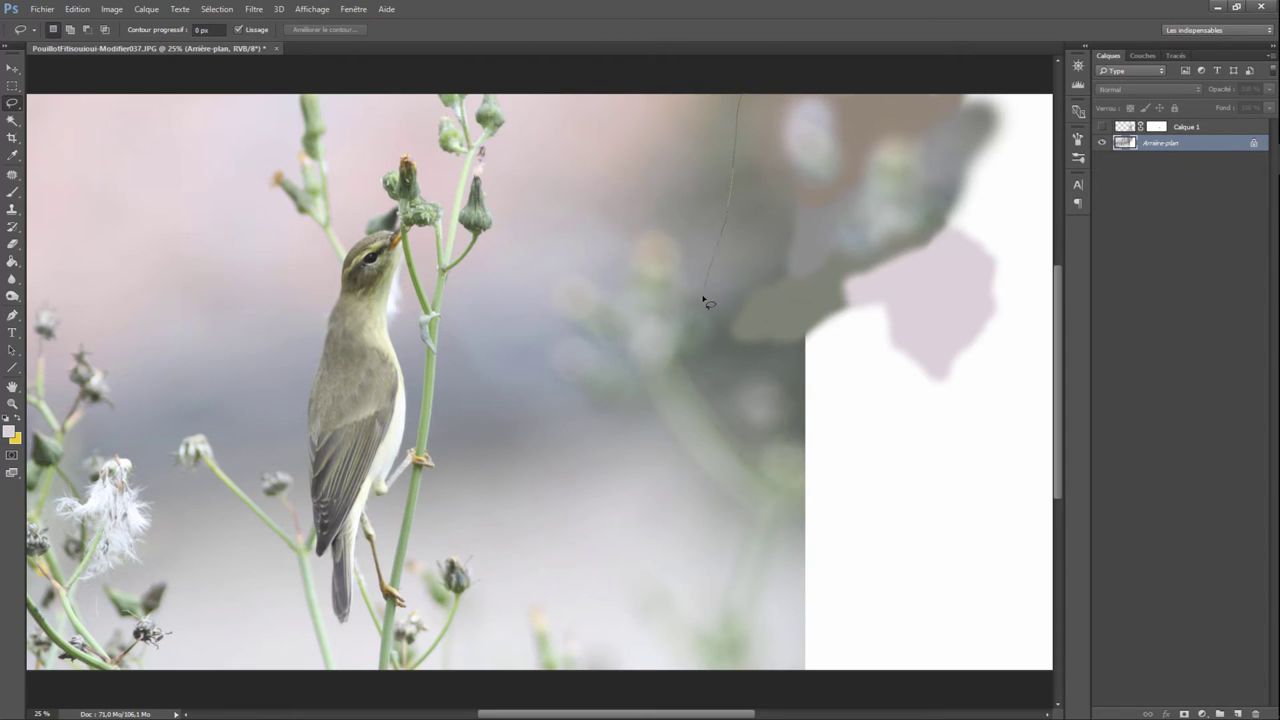
left_click_drag(789, 376, 859, 366)
left_click_drag(926, 400, 922, 92)
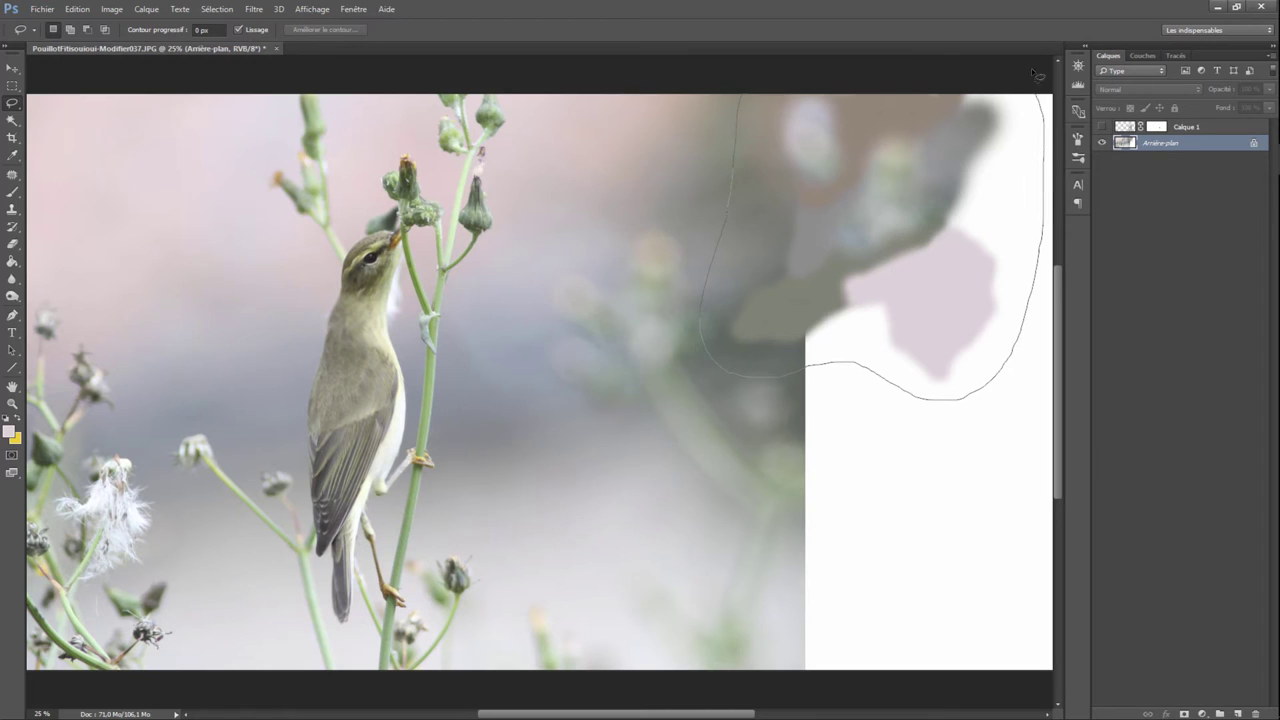
left_click(320, 30)
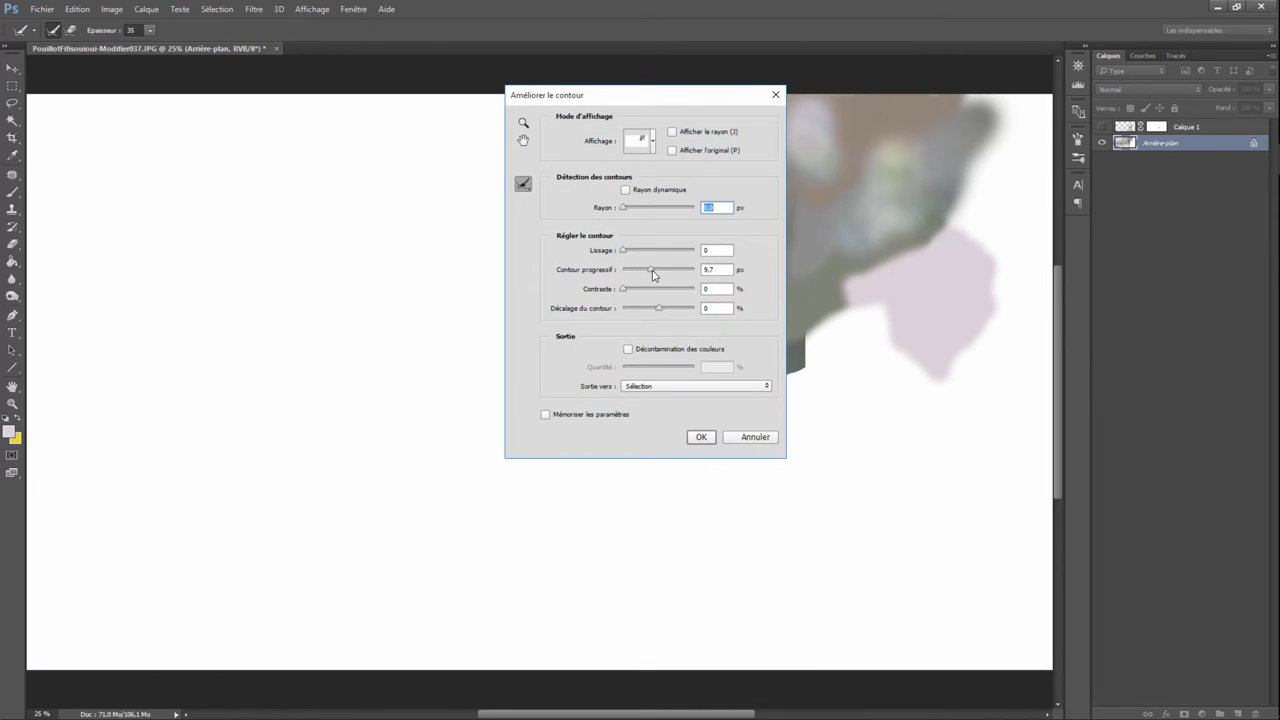
left_click(661, 272)
left_click(703, 437)
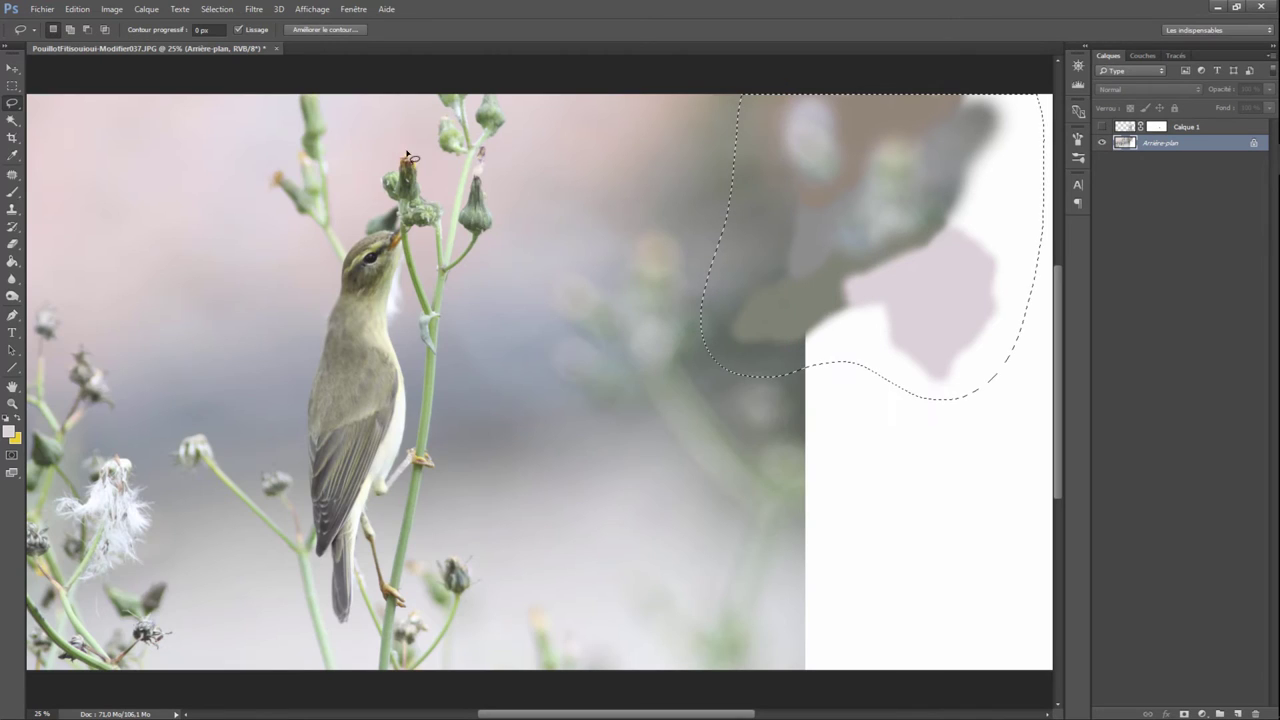
Apply a Gaussian blur of about 117 px radius to the selection.
left_click(253, 9)
mouse_move(270, 194)
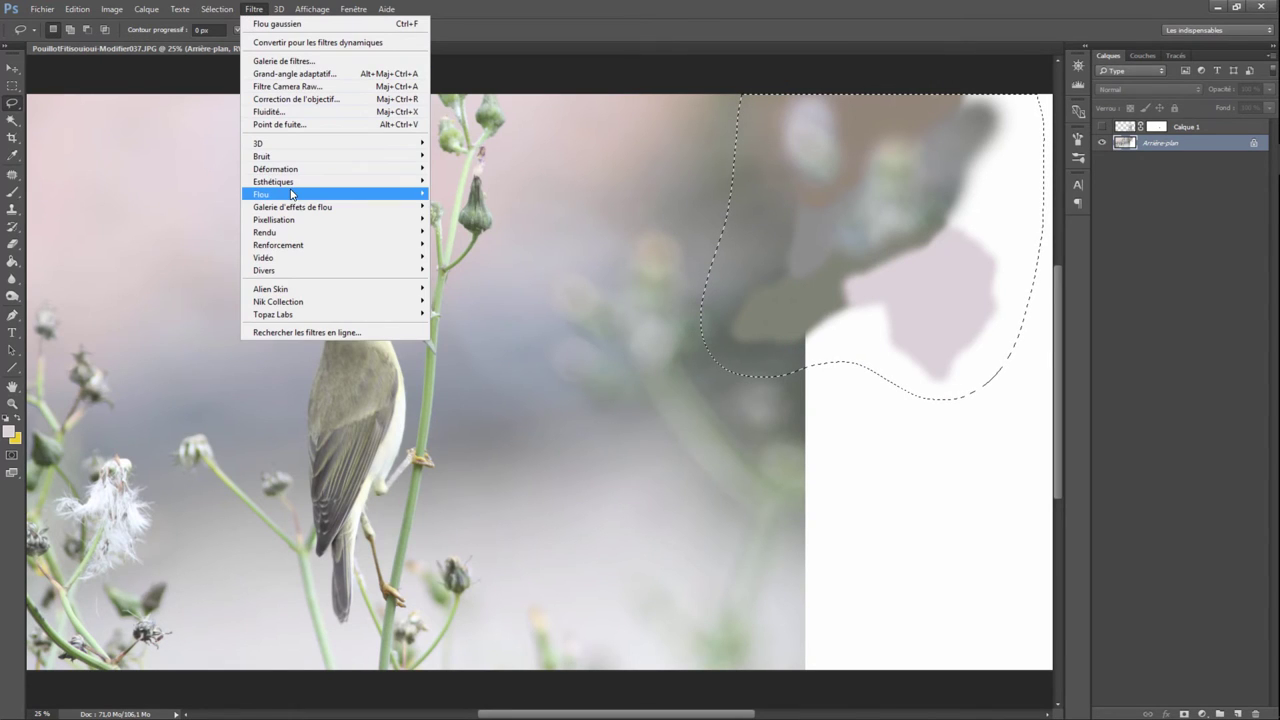
left_click(476, 257)
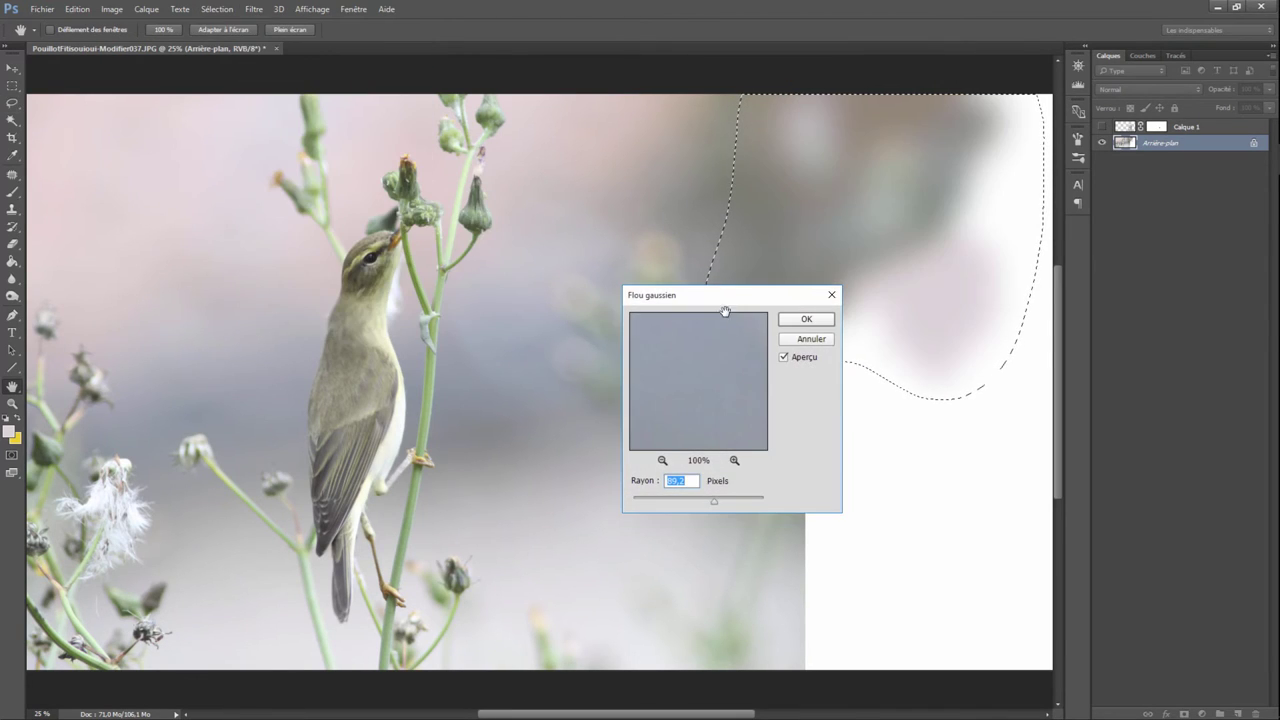
left_click_drag(697, 300, 367, 208)
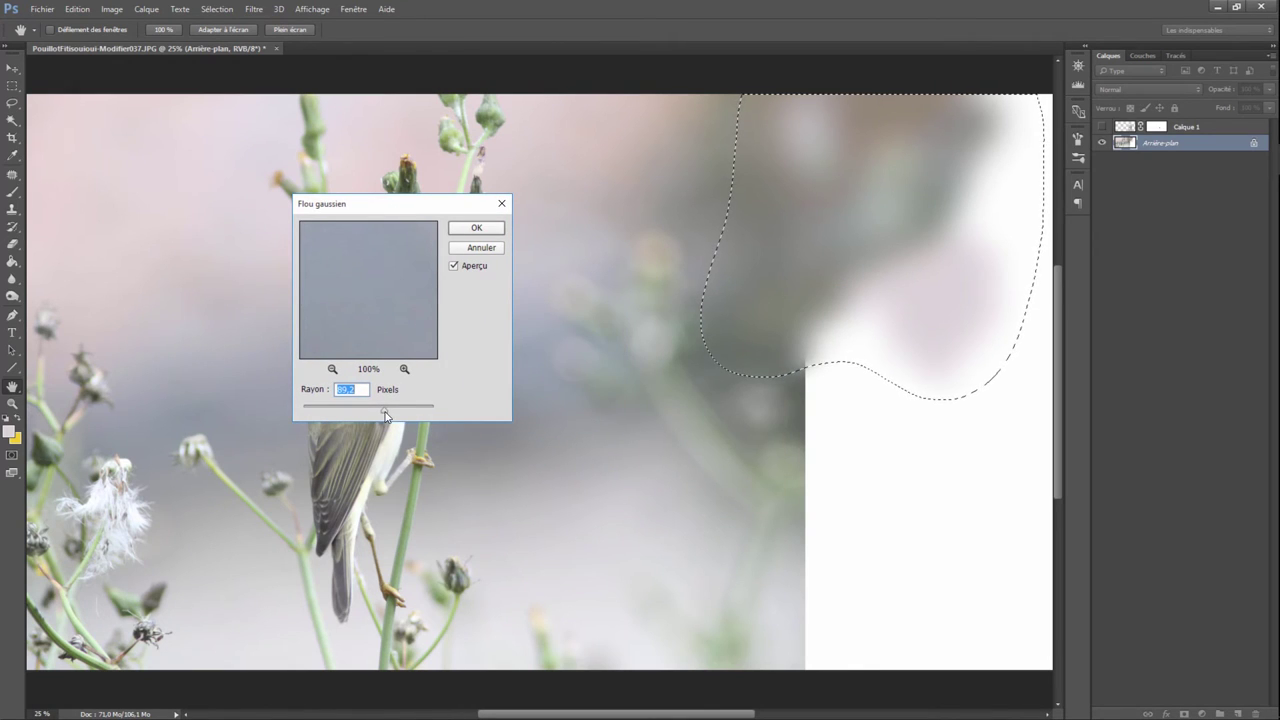
left_click_drag(384, 409, 390, 414)
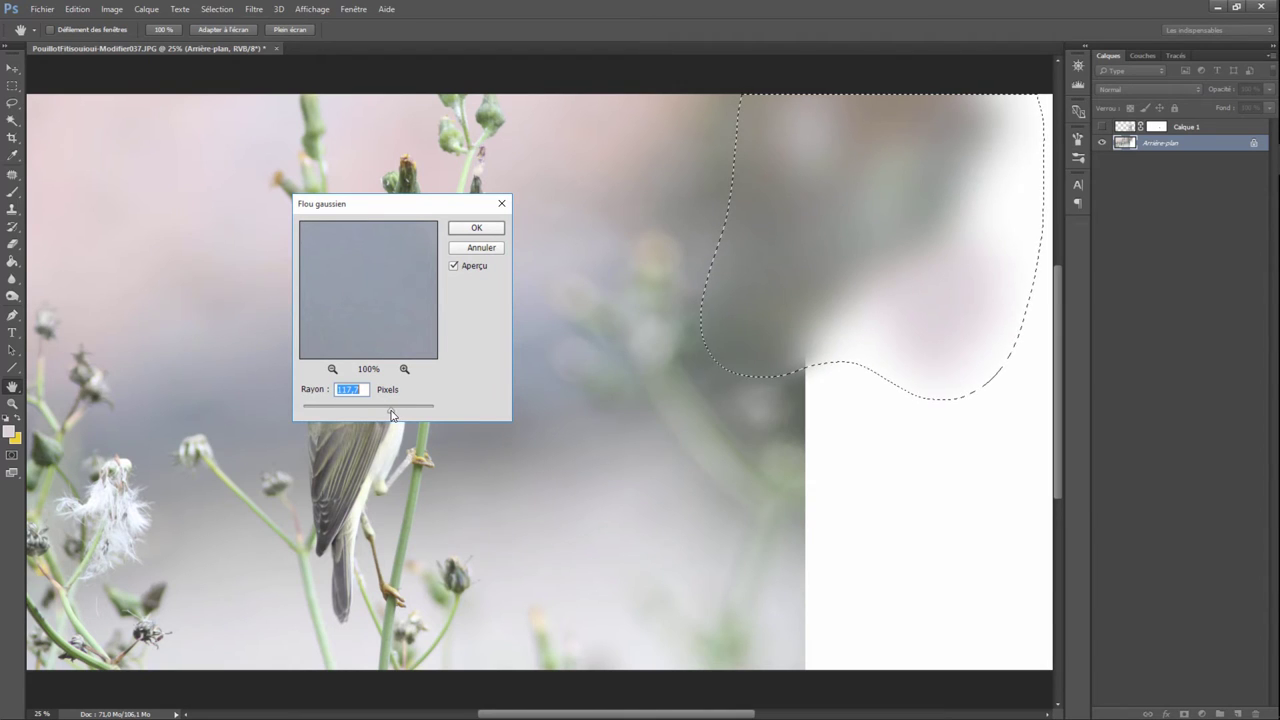
left_click(489, 223)
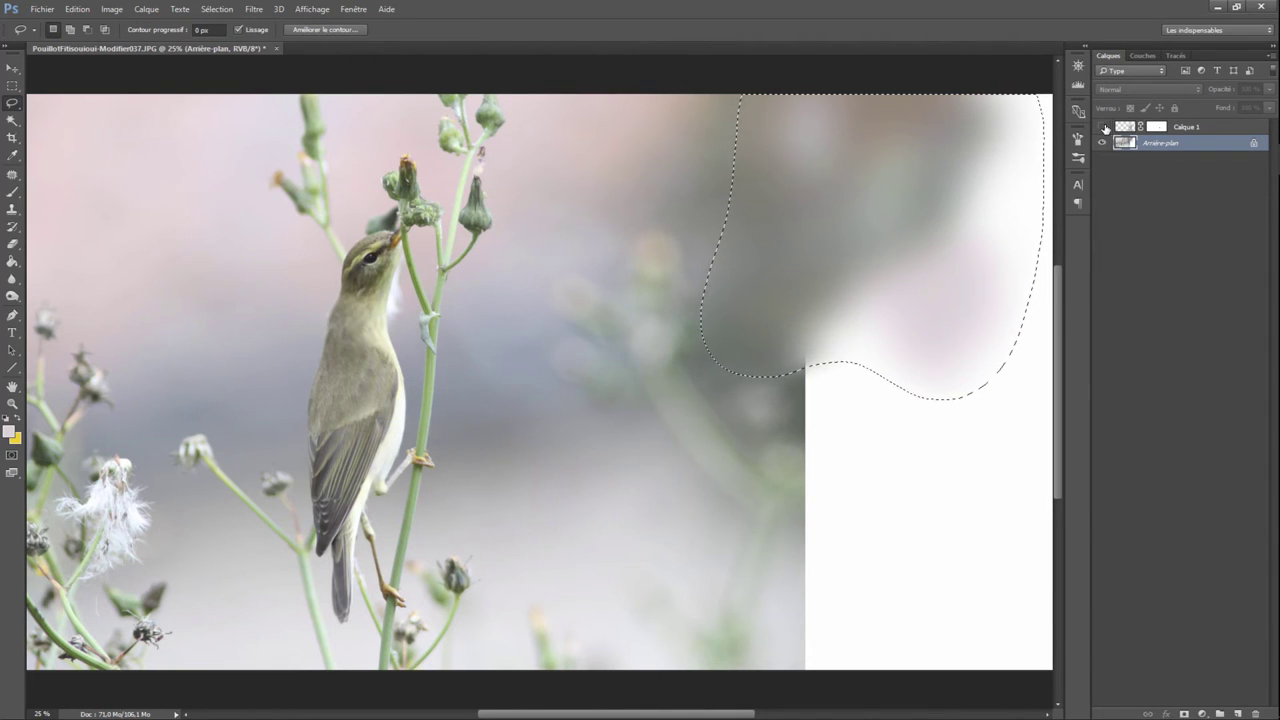
Show Calque 1 again, deselect, and scroll back toward the canvas's left edge.
left_click(1101, 127)
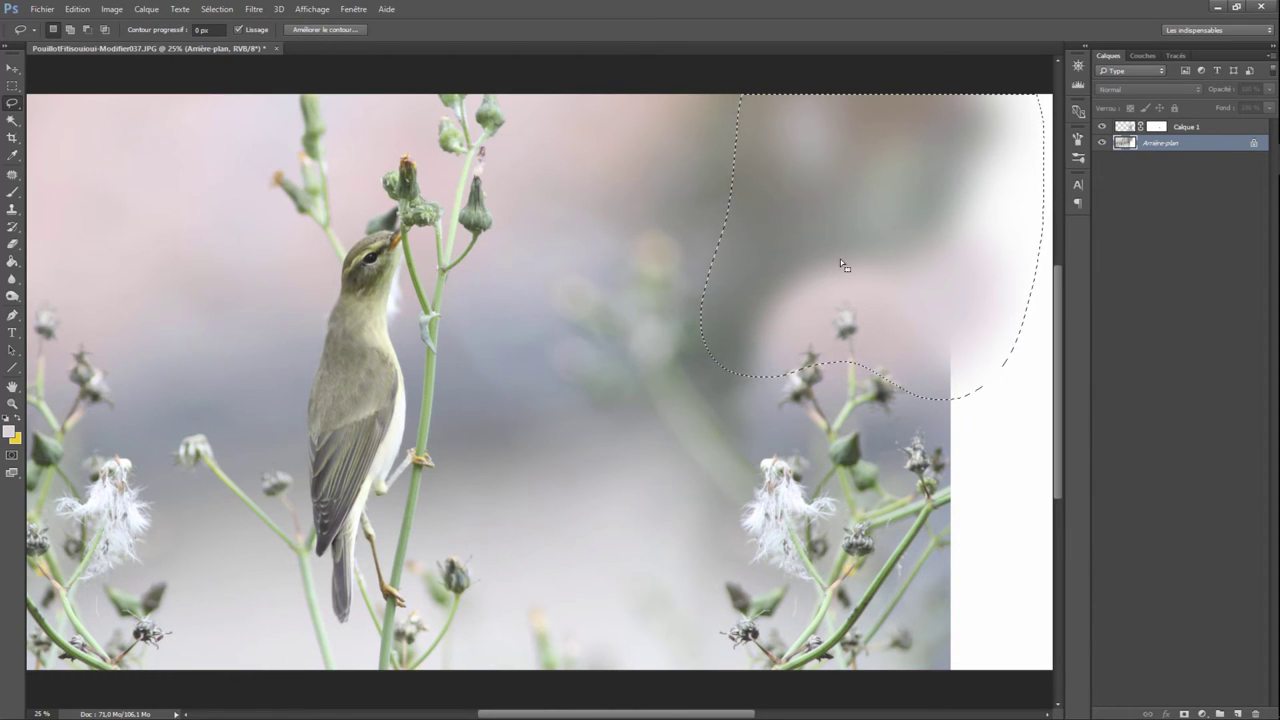
key("ctrl+d")
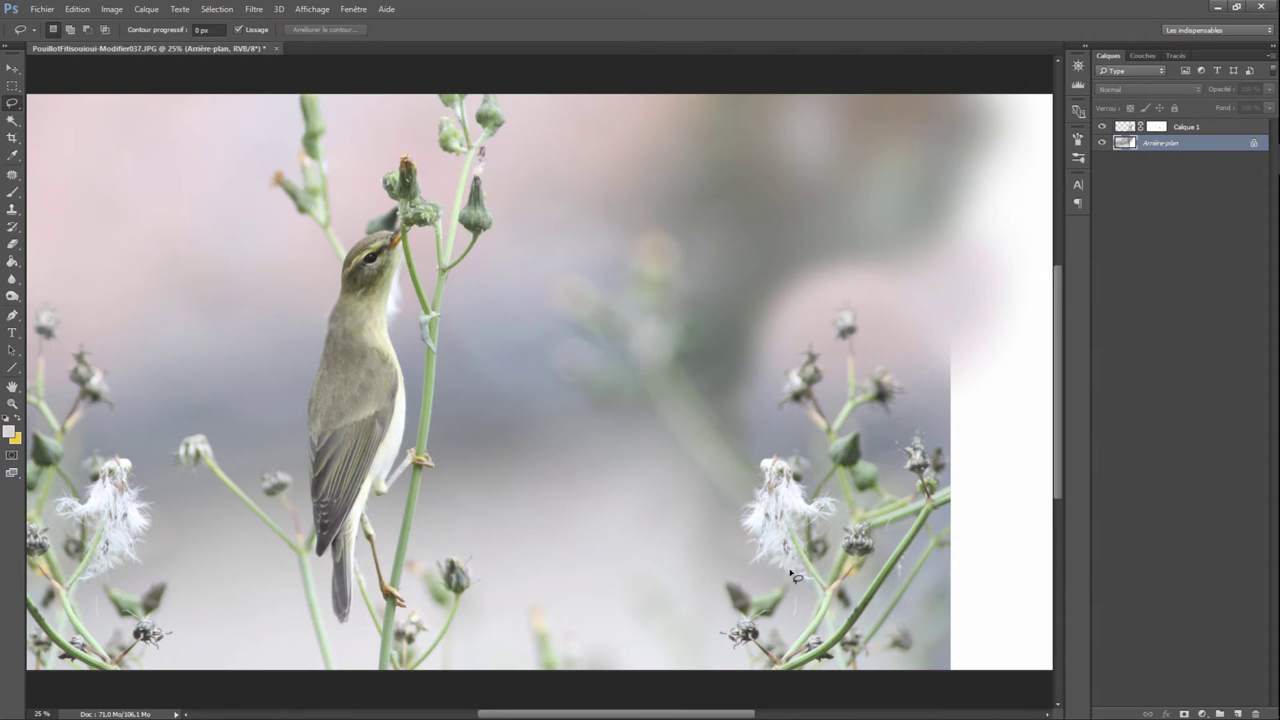
left_click_drag(730, 716, 671, 716)
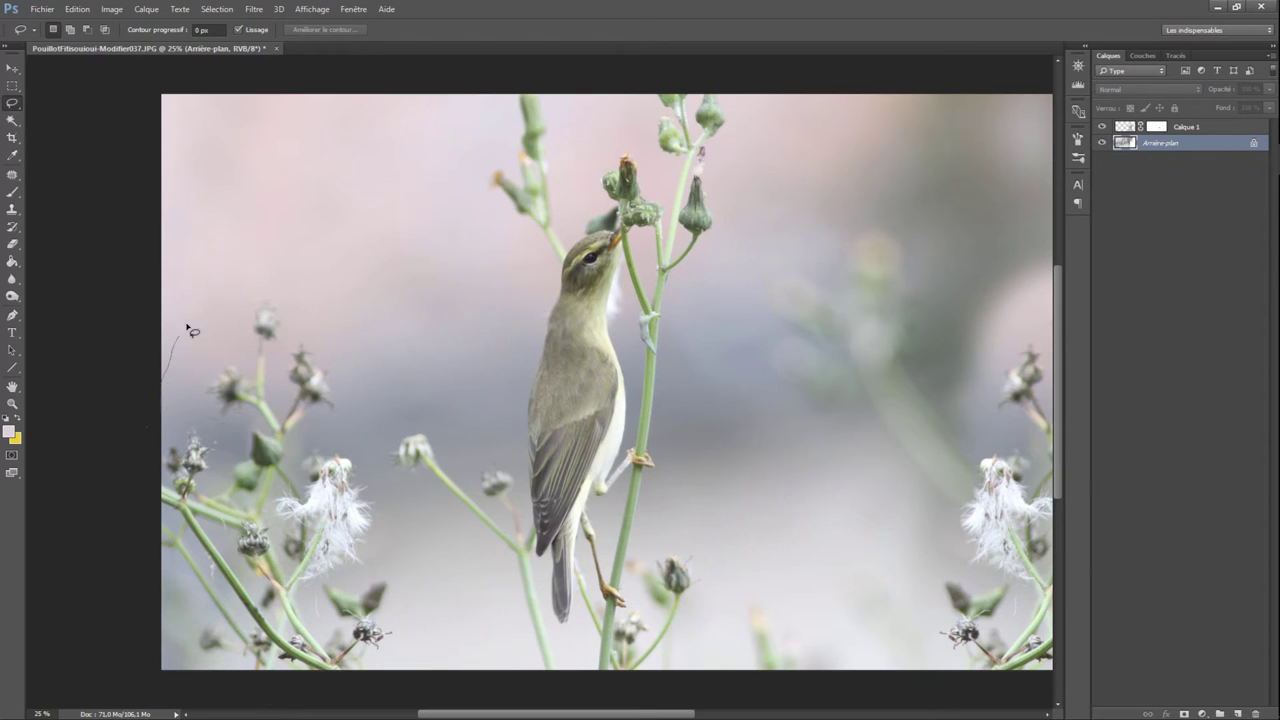
Lasso the lower-left stems and flowers and content-aware fill them with blurred background.
mouse_move(186, 324)
left_mouse_down()
mouse_move(277, 275)
mouse_move(340, 354)
left_mouse_up()
left_click_drag(415, 565, 418, 673)
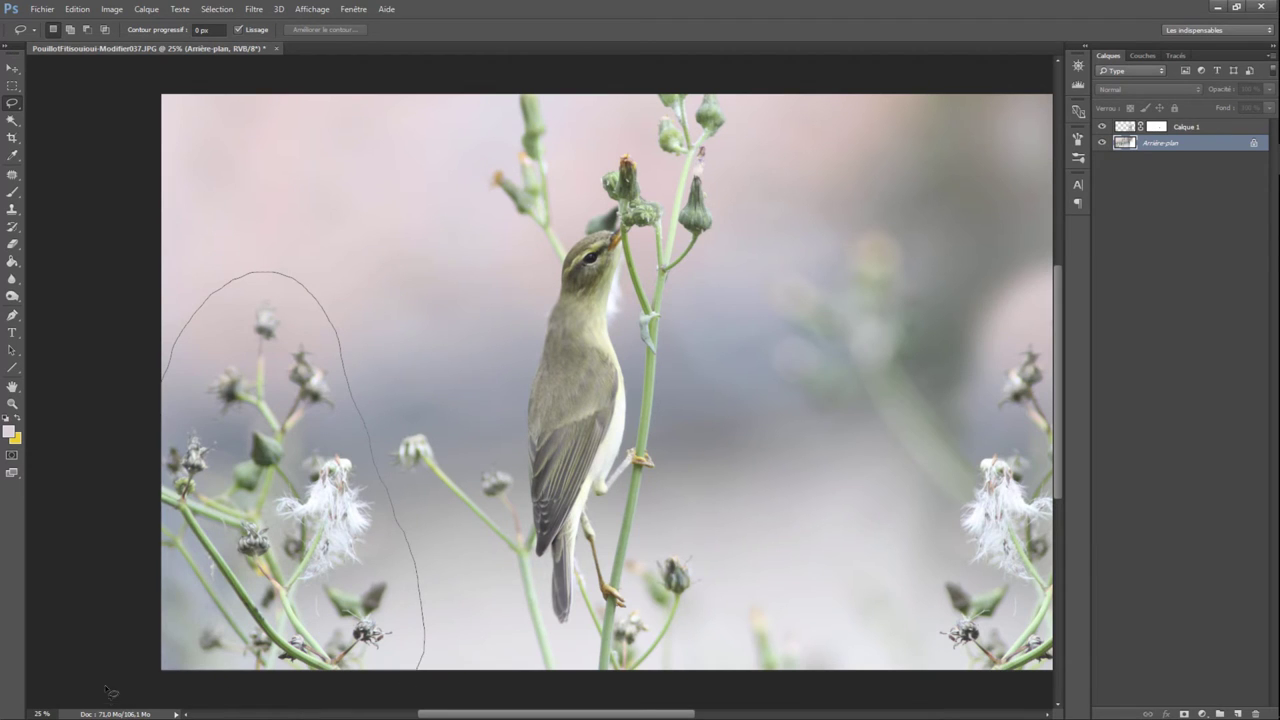
left_click_drag(168, 692, 112, 696)
left_click(84, 10)
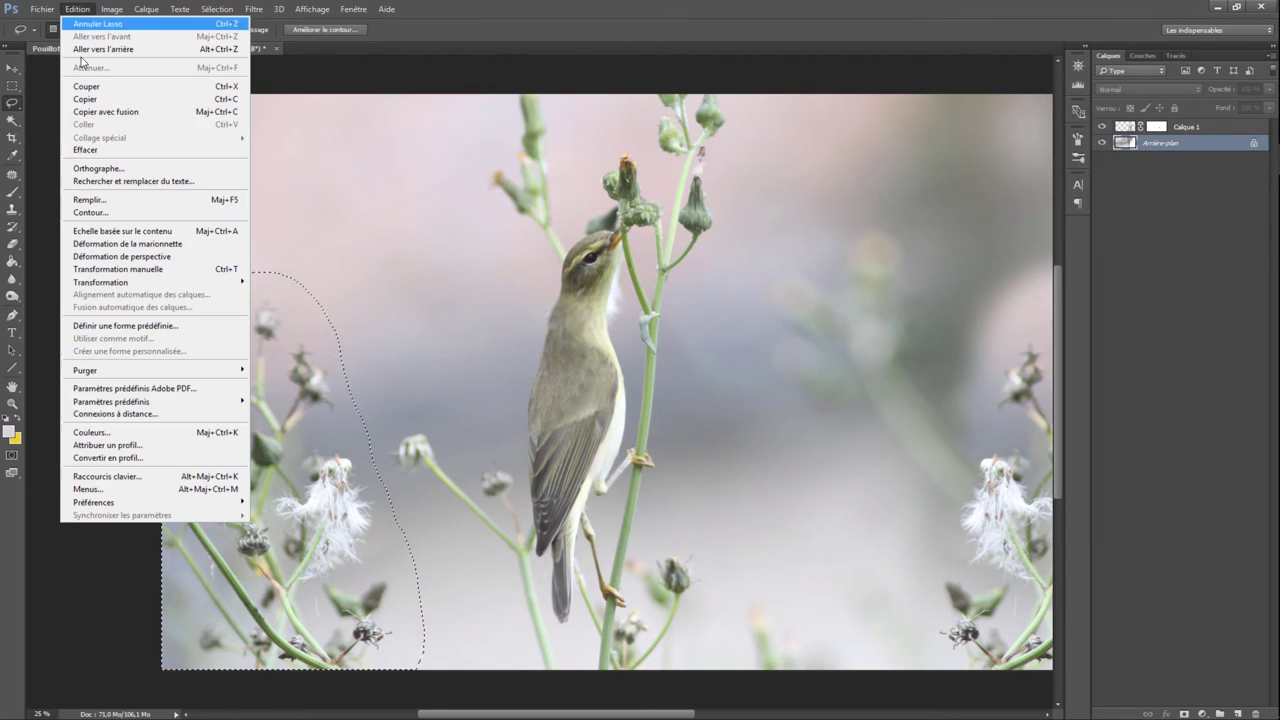
left_click(109, 201)
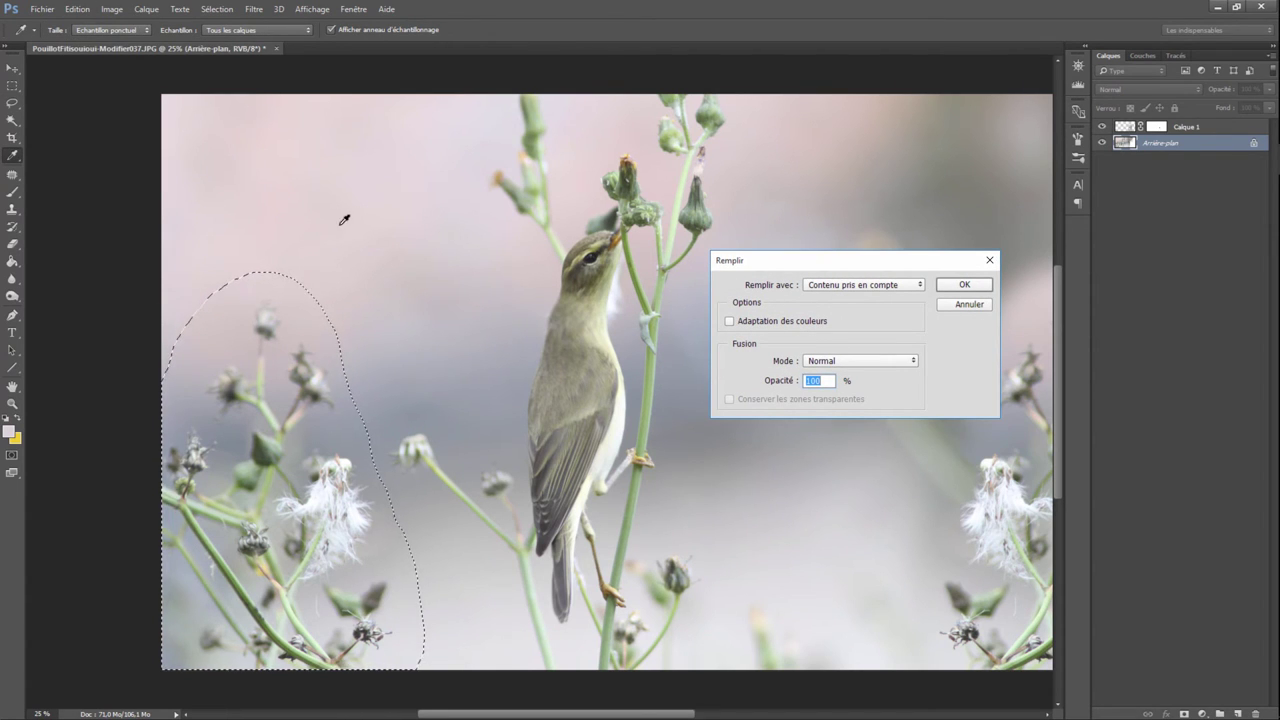
left_click(966, 286)
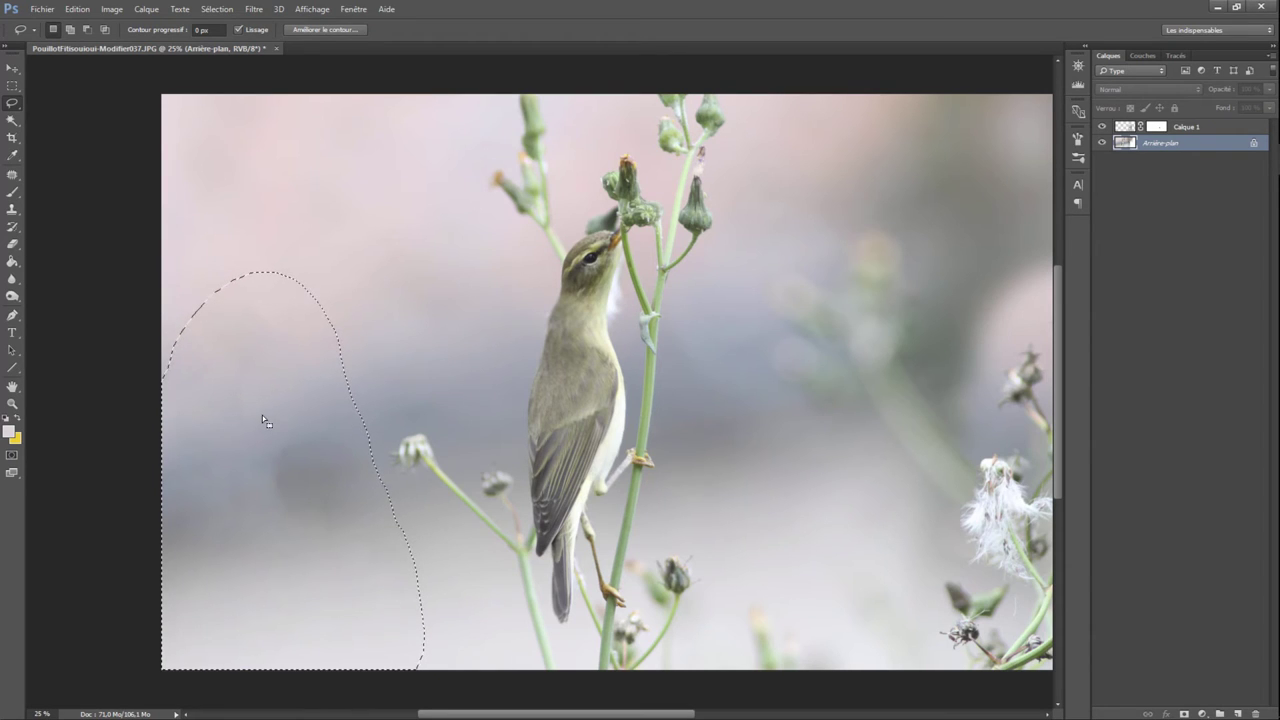
Feather the filled patch selection by about 43 px, apply a Gaussian blur, then deselect.
left_click(326, 30)
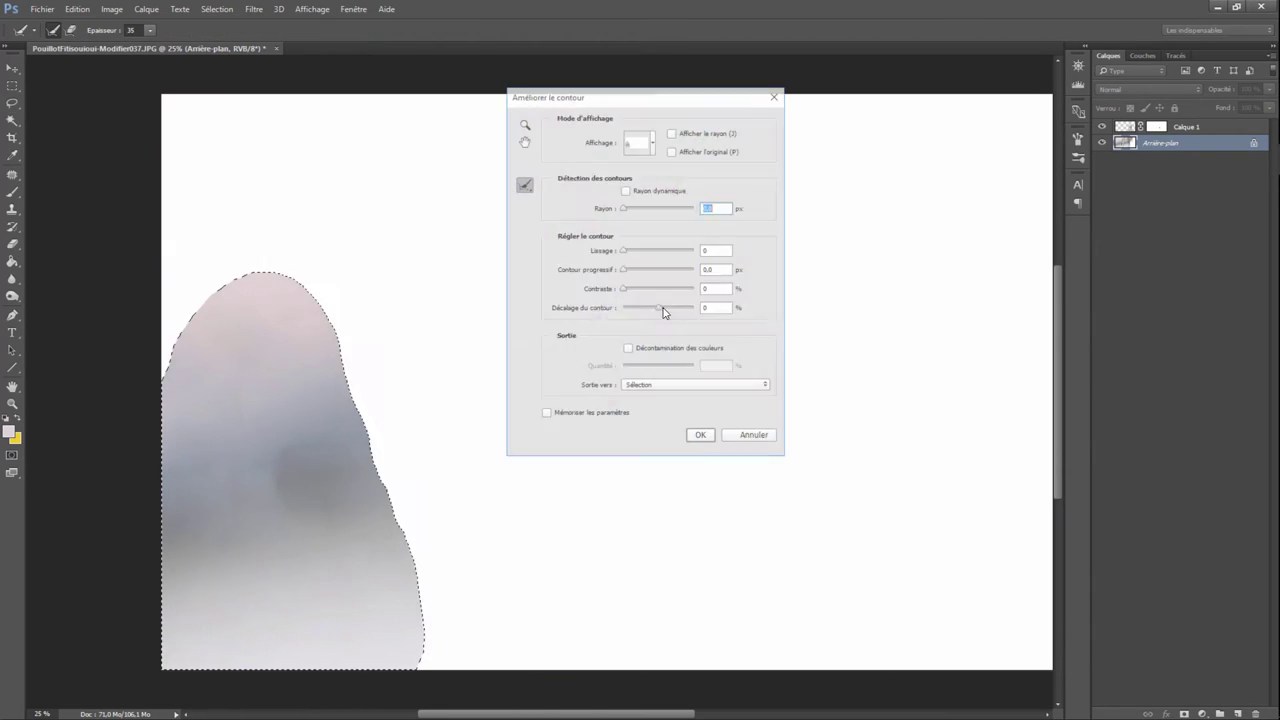
left_click_drag(623, 272, 647, 270)
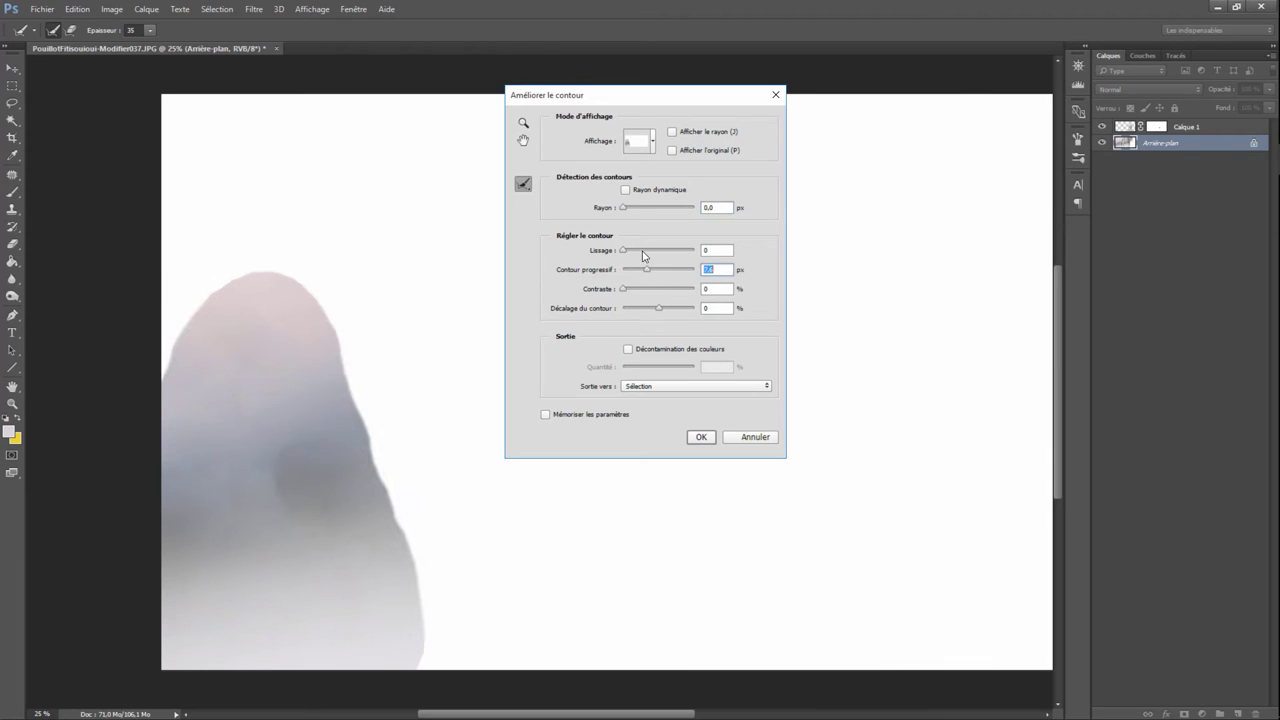
left_click(702, 437)
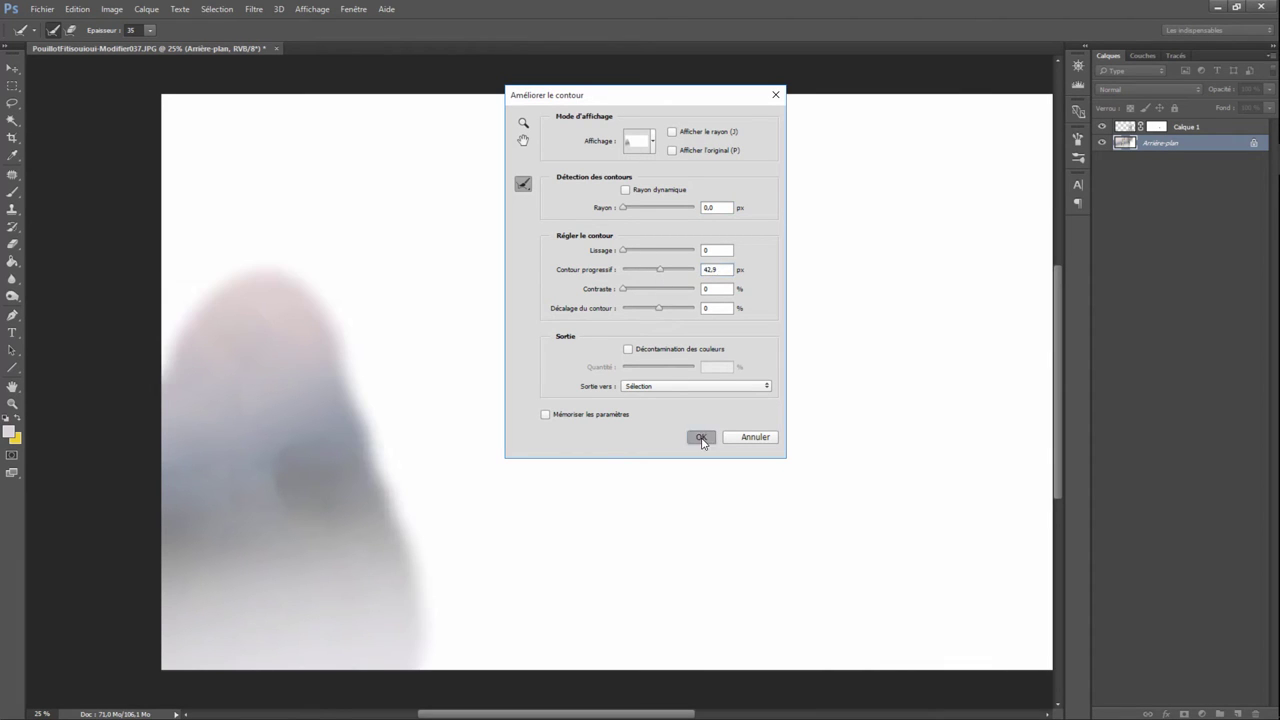
left_click(254, 10)
mouse_move(262, 194)
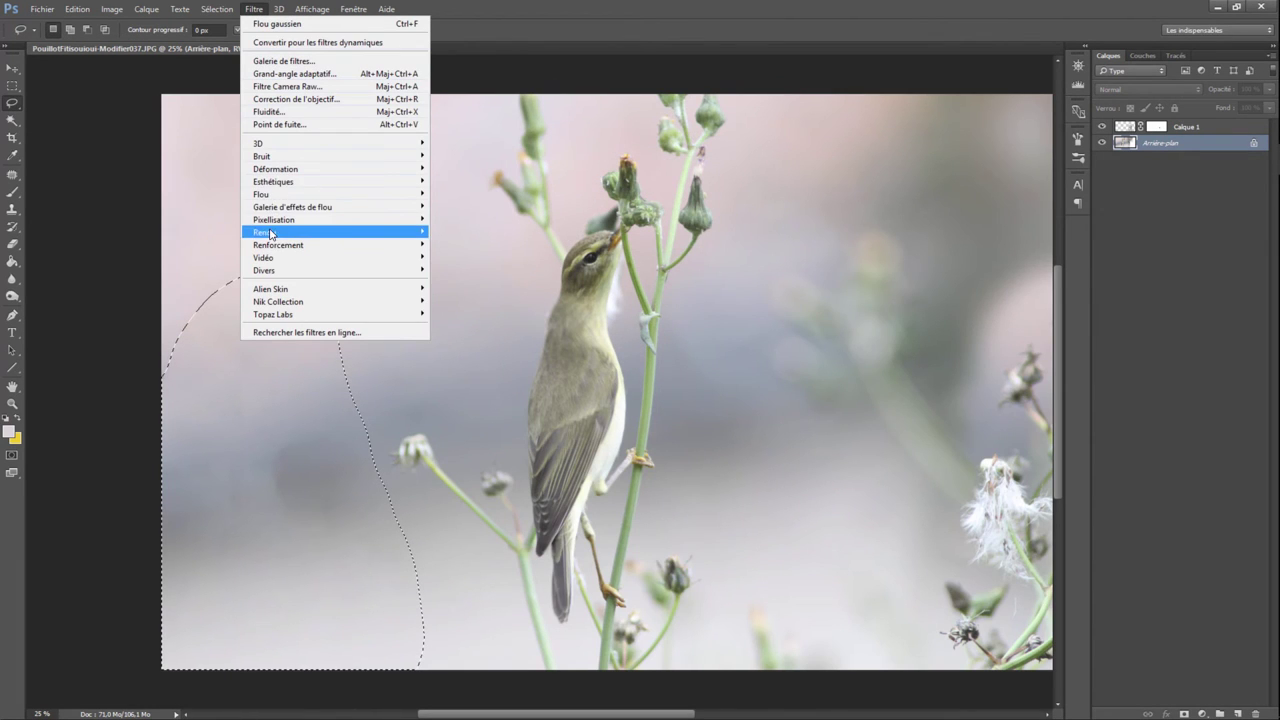
left_click(466, 257)
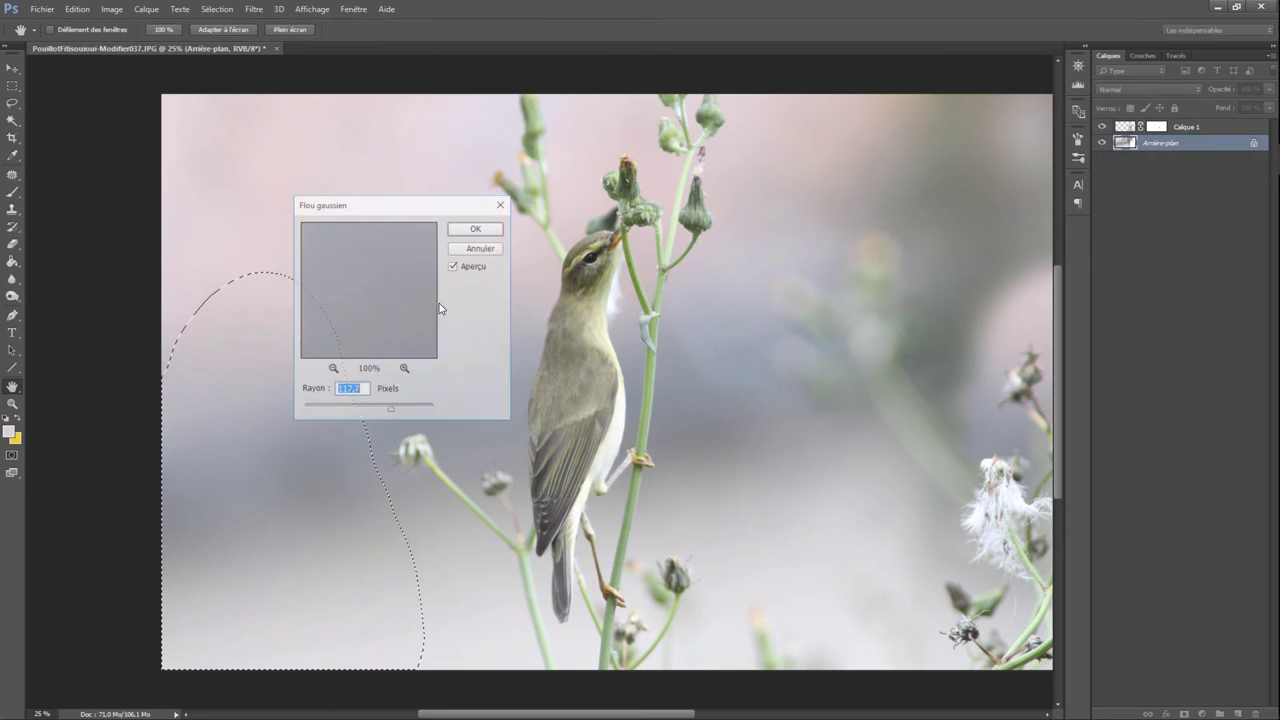
left_click_drag(418, 204, 604, 195)
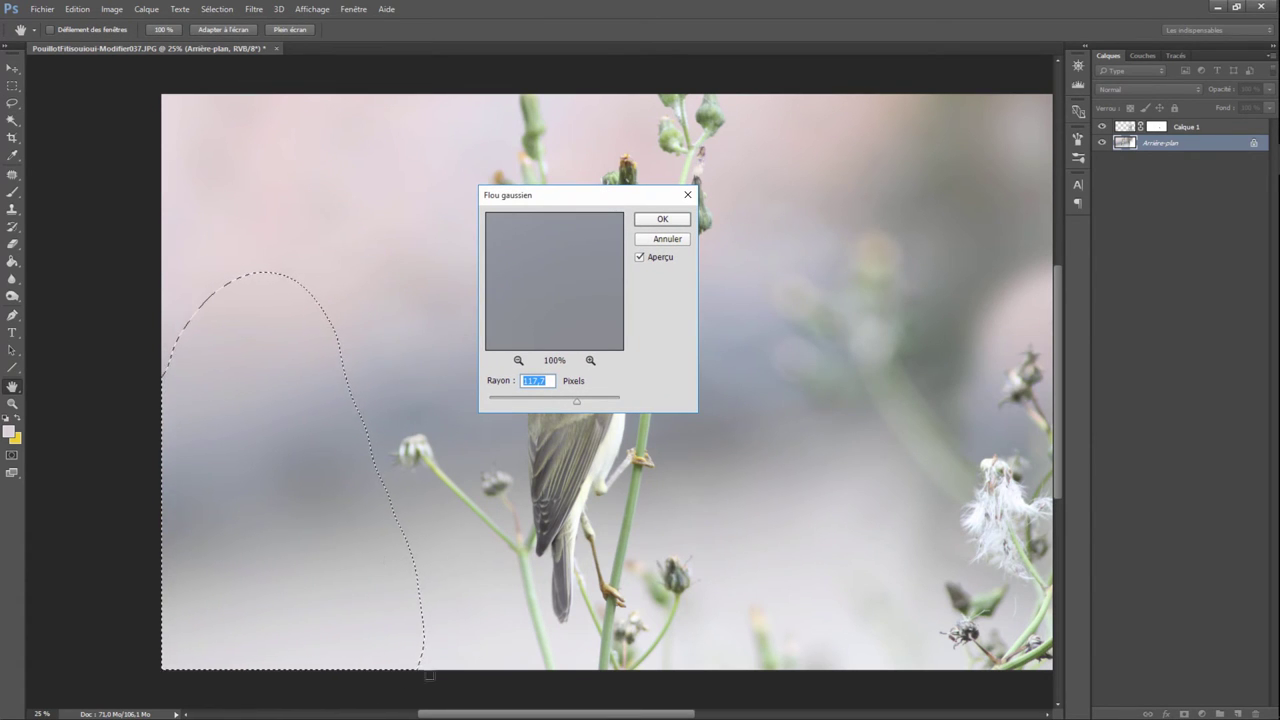
left_click(650, 240)
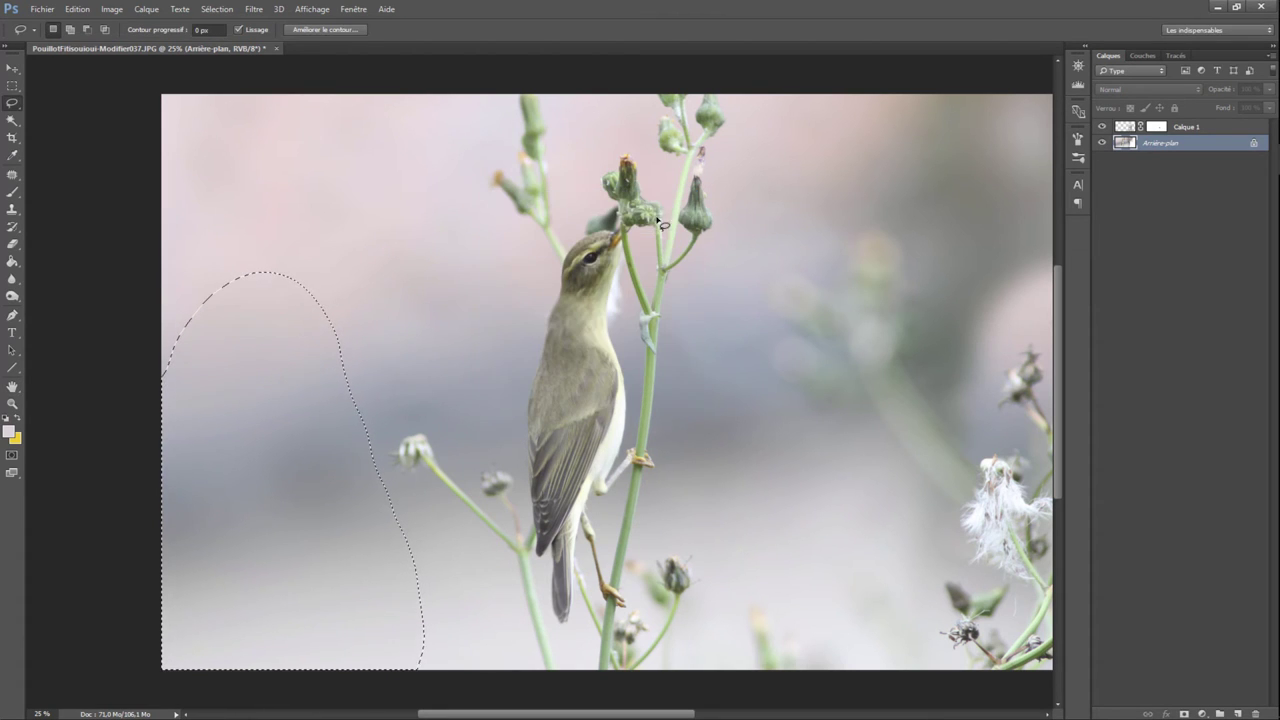
key("ctrl+d")
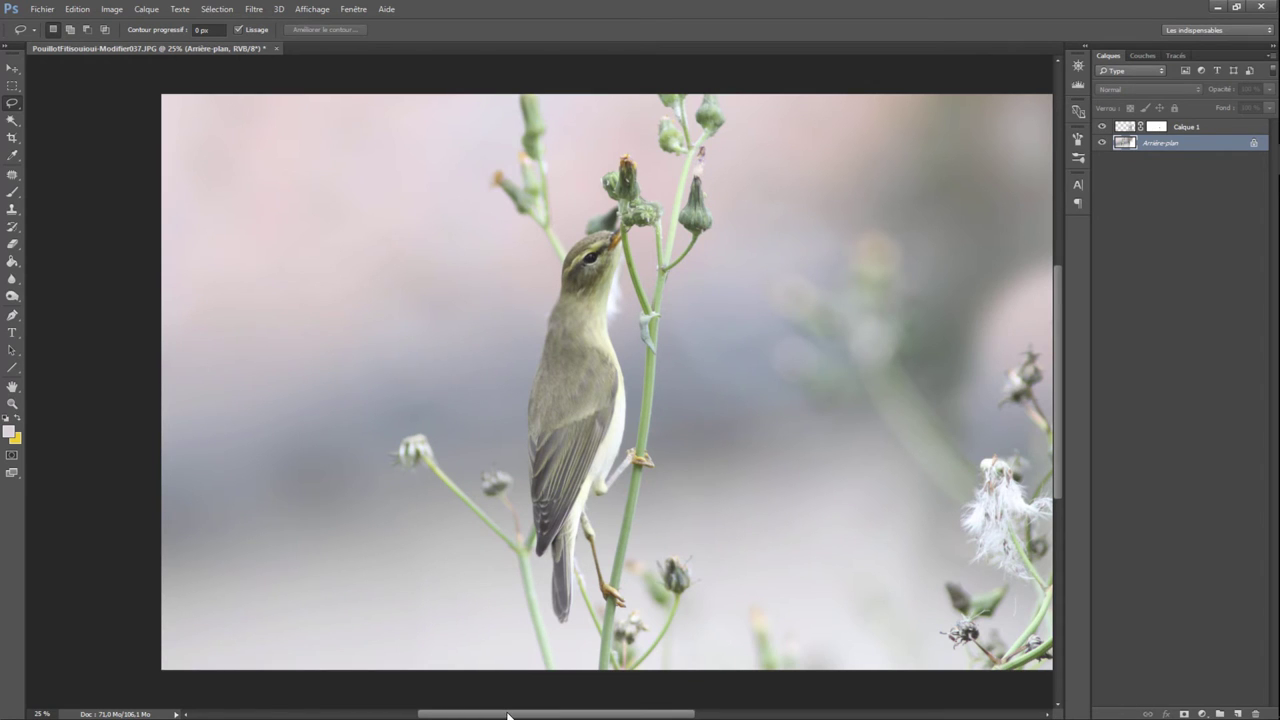
Compare with the Calque 1 mask toggled, then merge Calque 1 into Arrière-plan.
left_click_drag(507, 715, 598, 707)
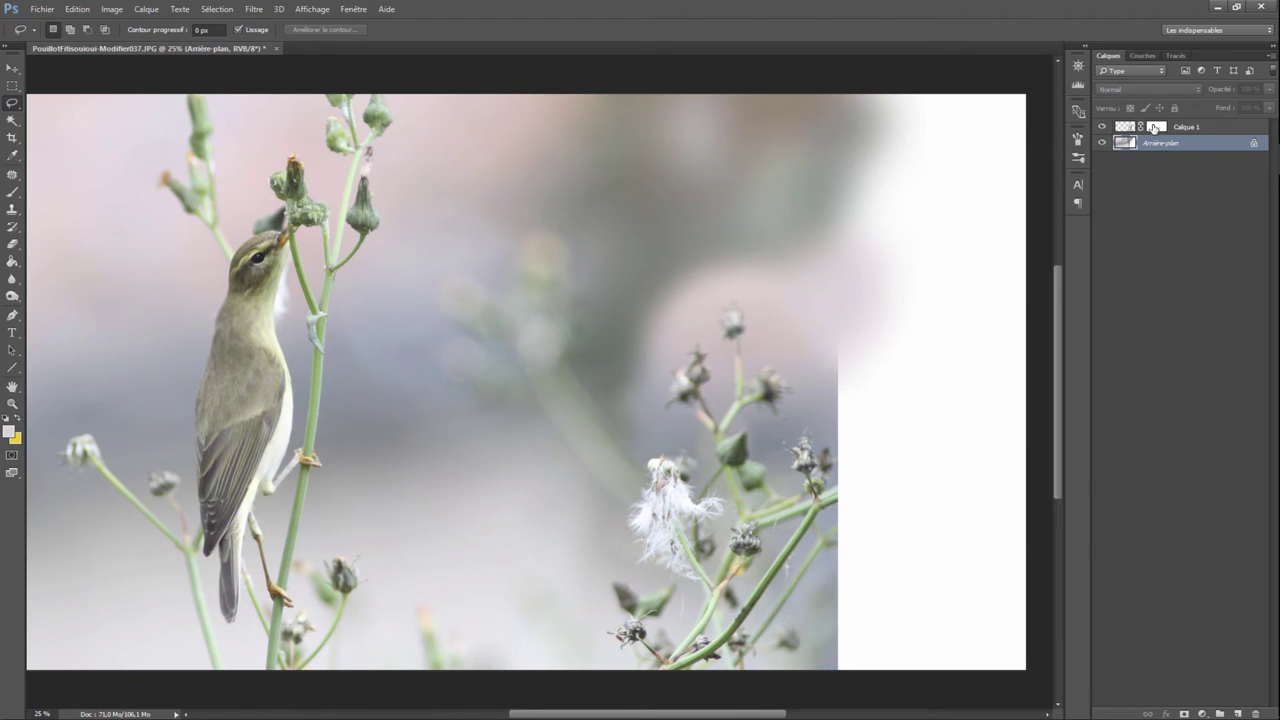
left_click(1155, 128, "shift")
left_click(1158, 129, "shift")
right_click(1167, 148)
left_click(1137, 263)
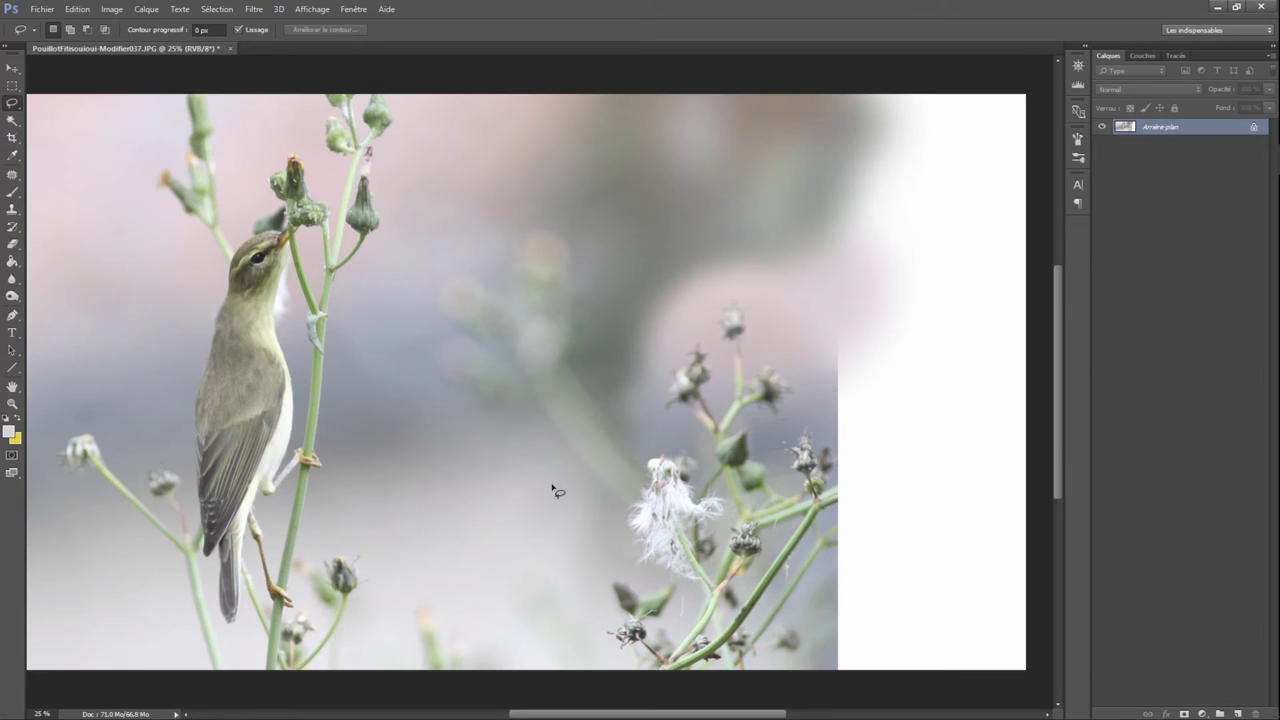
Lasso the small patch left of the white seed head and feather it by 2,1 px.
mouse_move(553, 485)
left_mouse_down()
mouse_move(600, 574)
mouse_move(576, 668)
left_mouse_up()
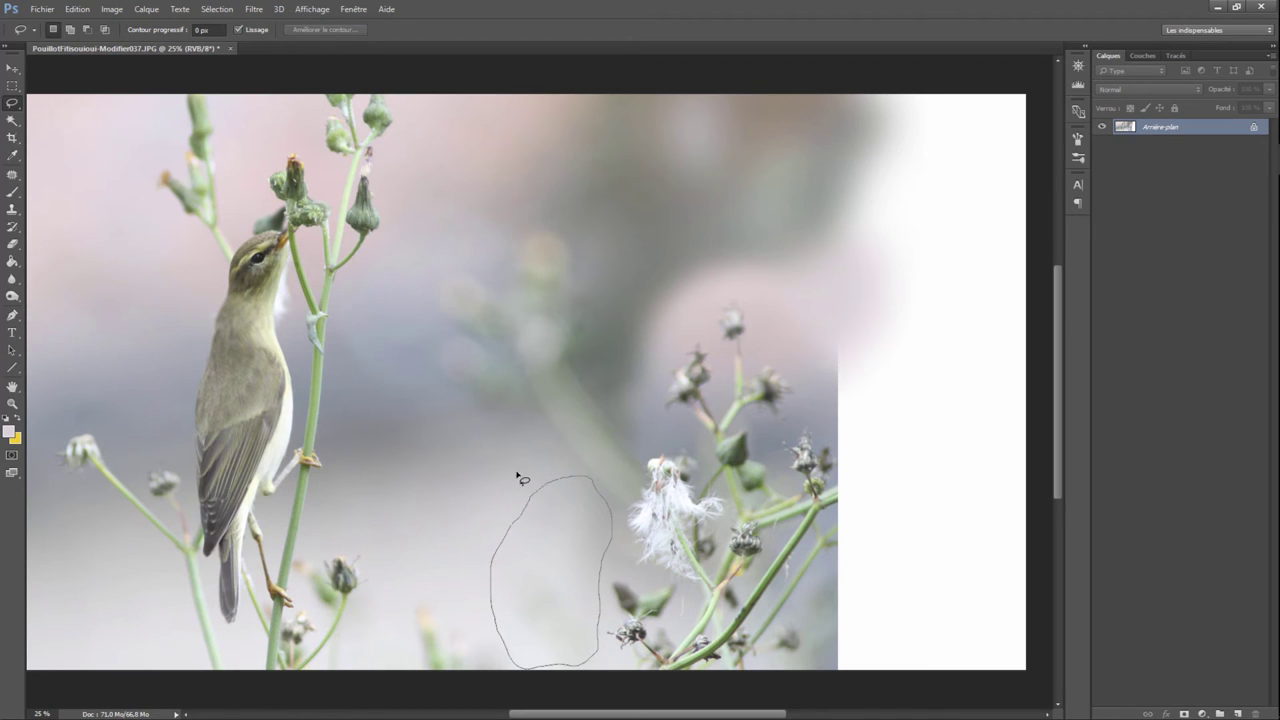
left_click_drag(576, 668, 535, 477)
left_click(306, 29)
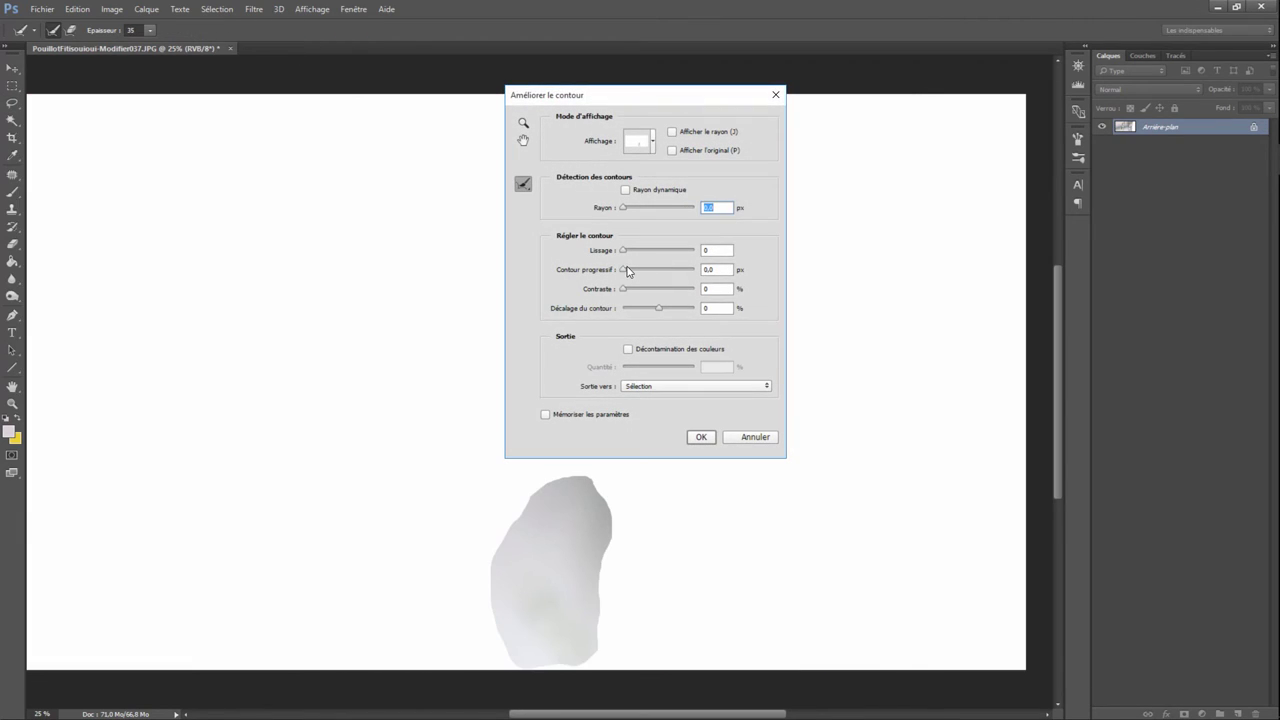
left_click_drag(627, 271, 661, 279)
left_click(702, 437)
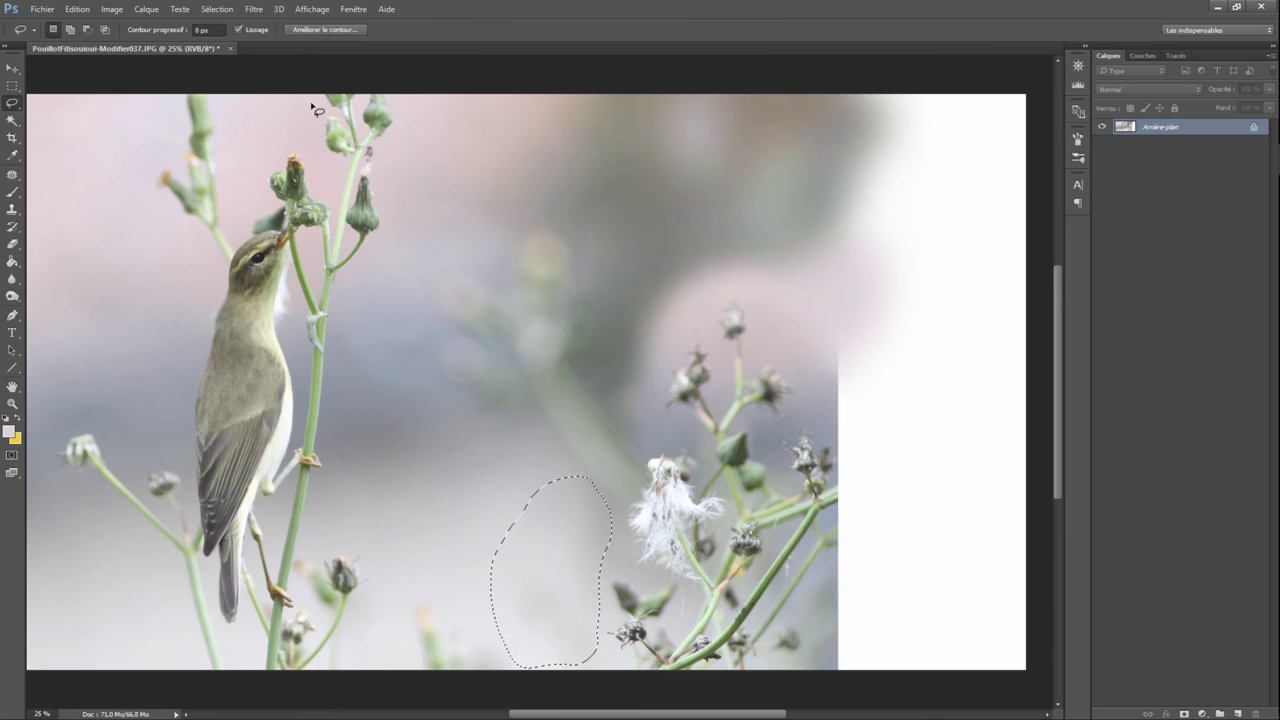
Apply a Gaussian blur of about 41 px to the patch and deselect.
left_click(212, 10)
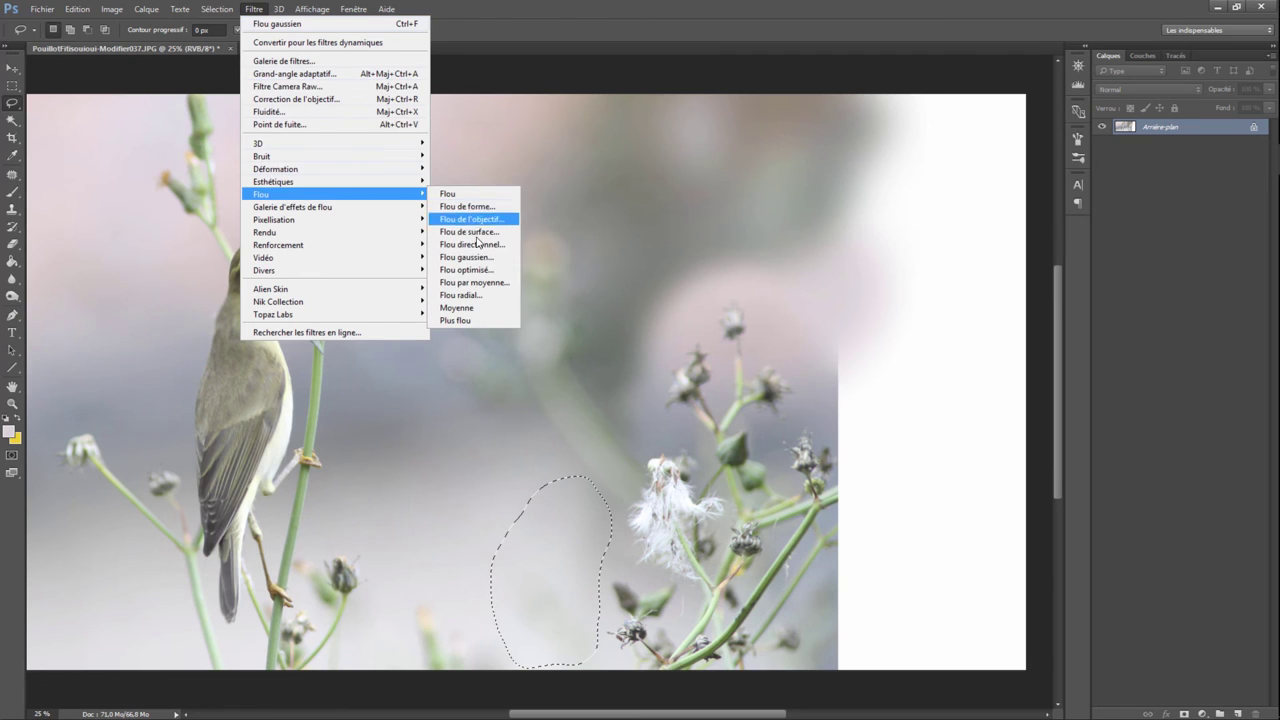
left_click(474, 258)
mouse_move(585, 400)
left_mouse_down()
mouse_move(482, 403)
mouse_move(508, 406)
left_mouse_up()
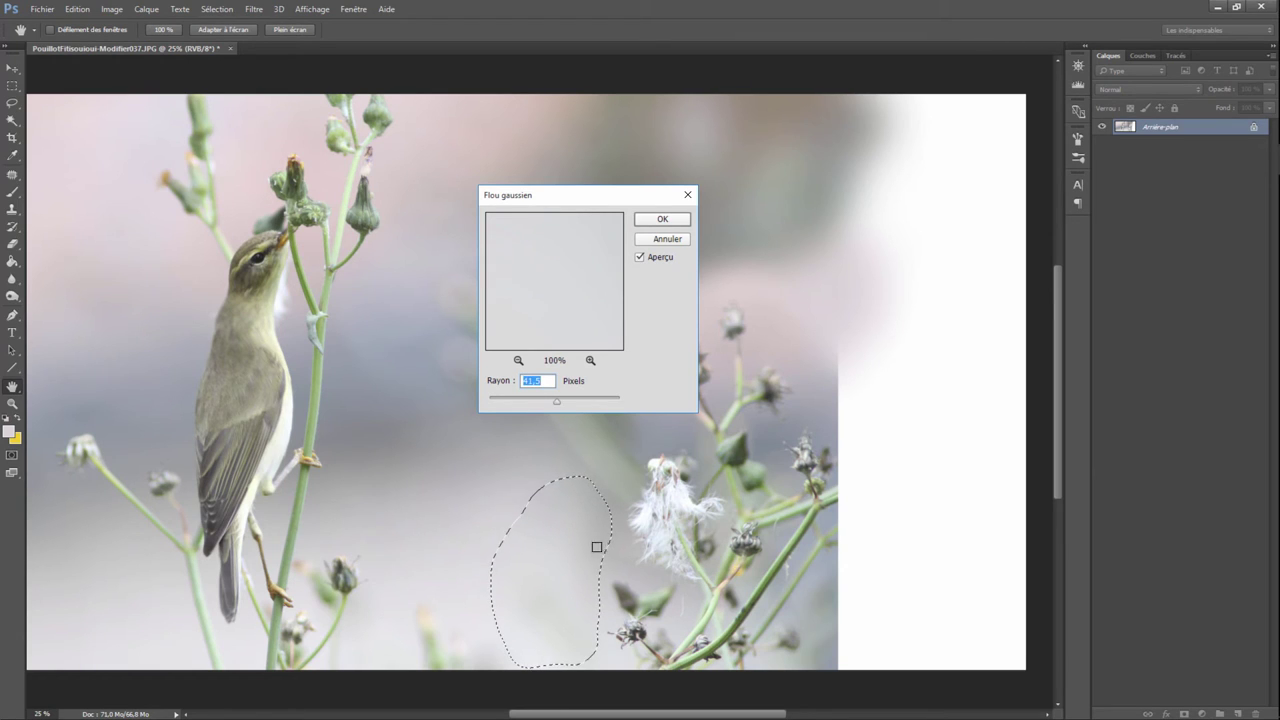
left_click(663, 221)
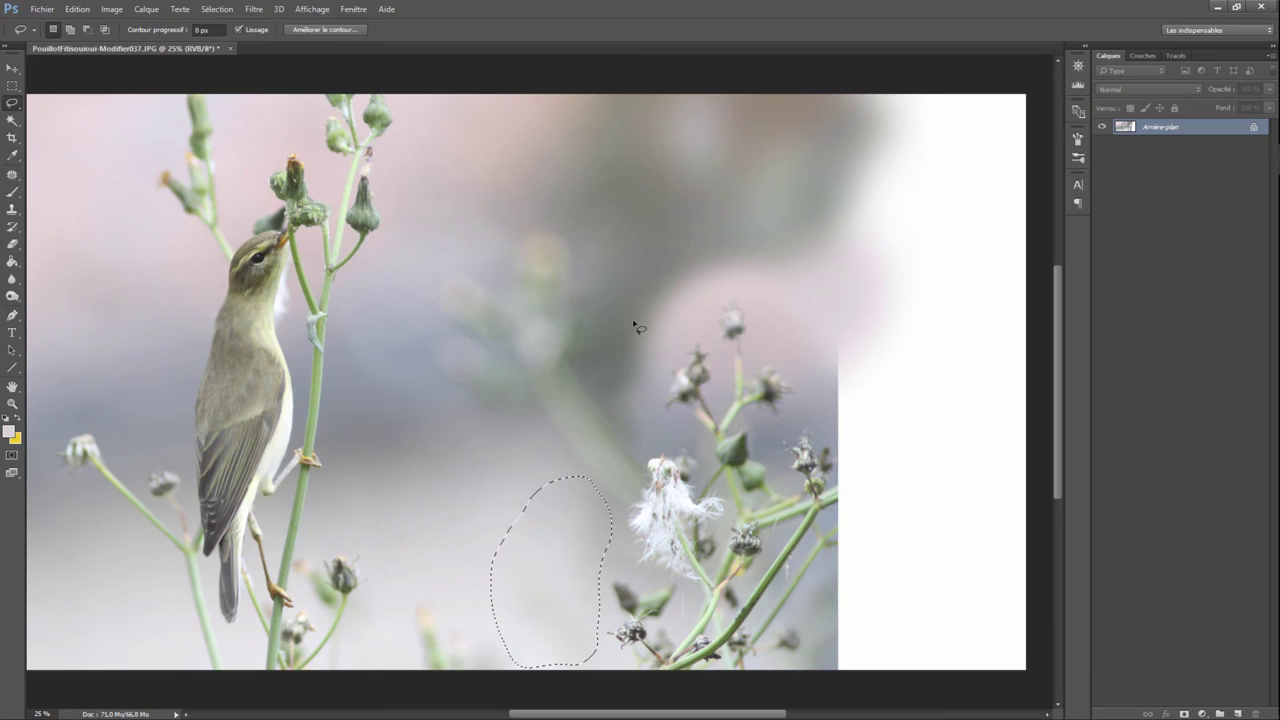
key("ctrl+d")
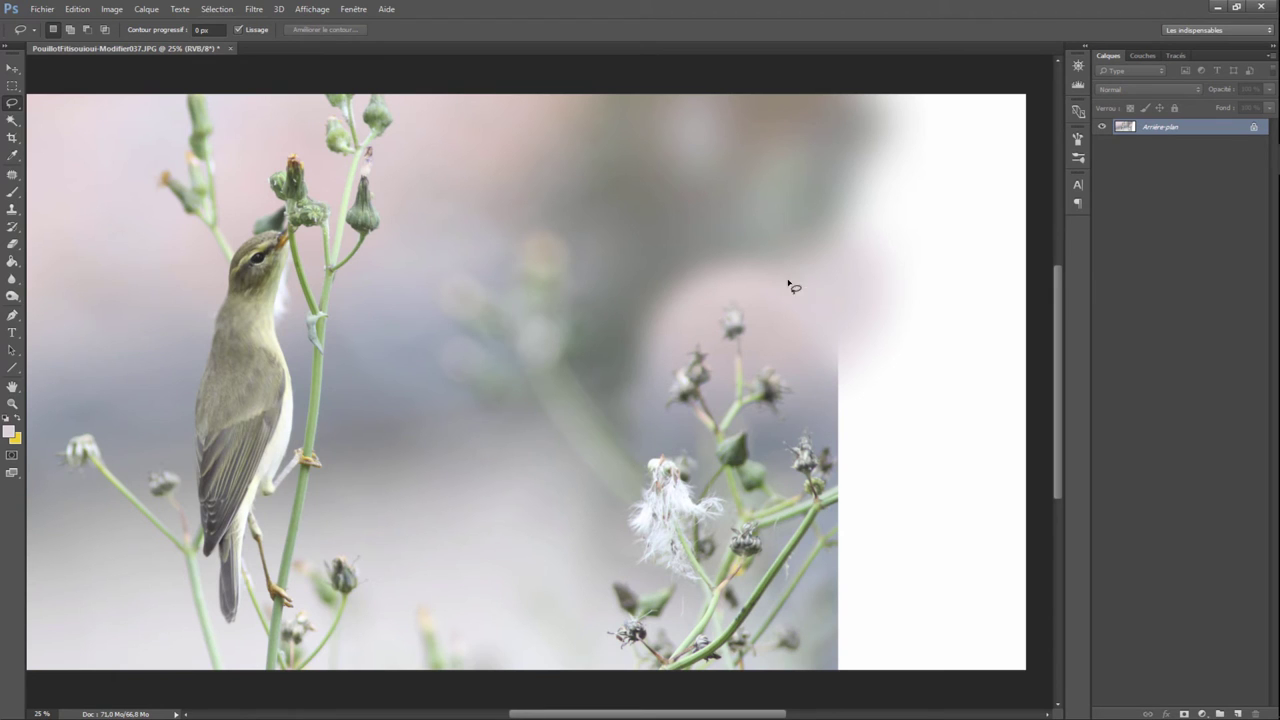
Copy a 15,5 px feathered lasso selection of backdrop near the right-hand stems onto Calque 1.
left_click_drag(846, 281, 777, 225)
left_click(845, 274)
left_click_drag(853, 270, 697, 218)
mouse_move(660, 412)
left_mouse_down()
mouse_move(715, 297)
mouse_move(749, 289)
mouse_move(837, 334)
mouse_move(862, 284)
left_mouse_up()
key("ctrl+alt+r")
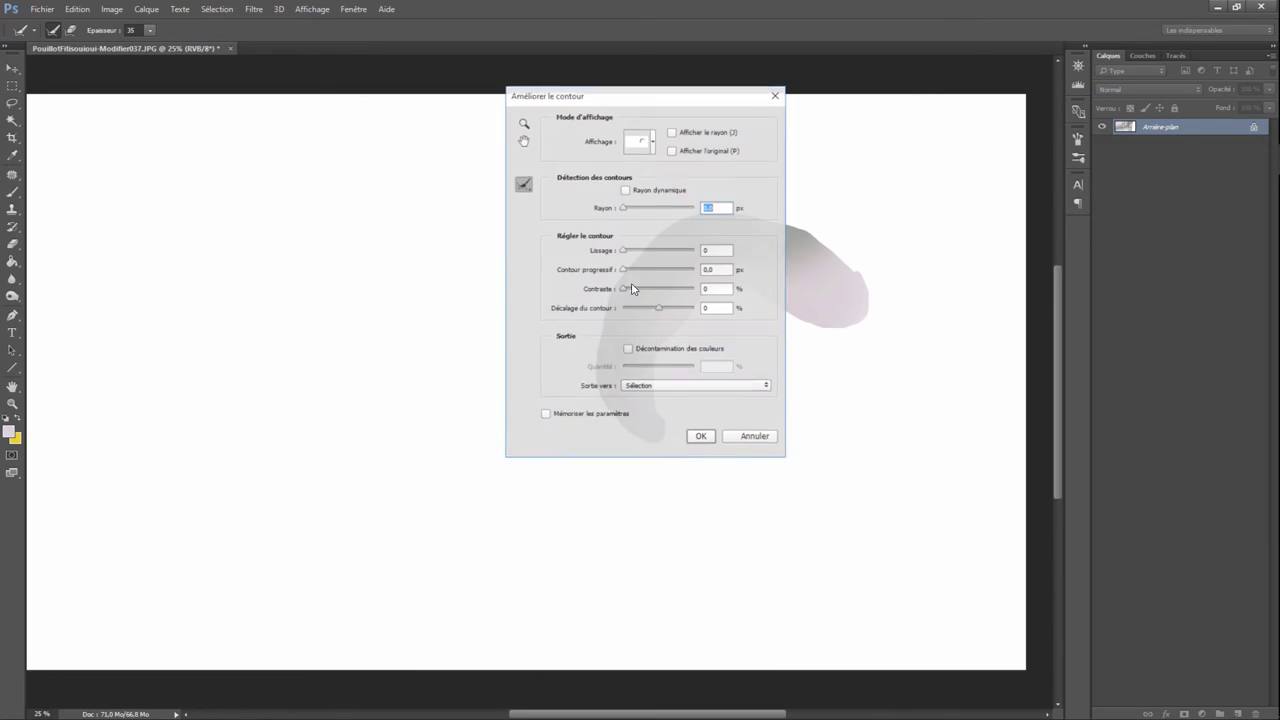
left_click_drag(621, 270, 654, 277)
left_click(703, 438)
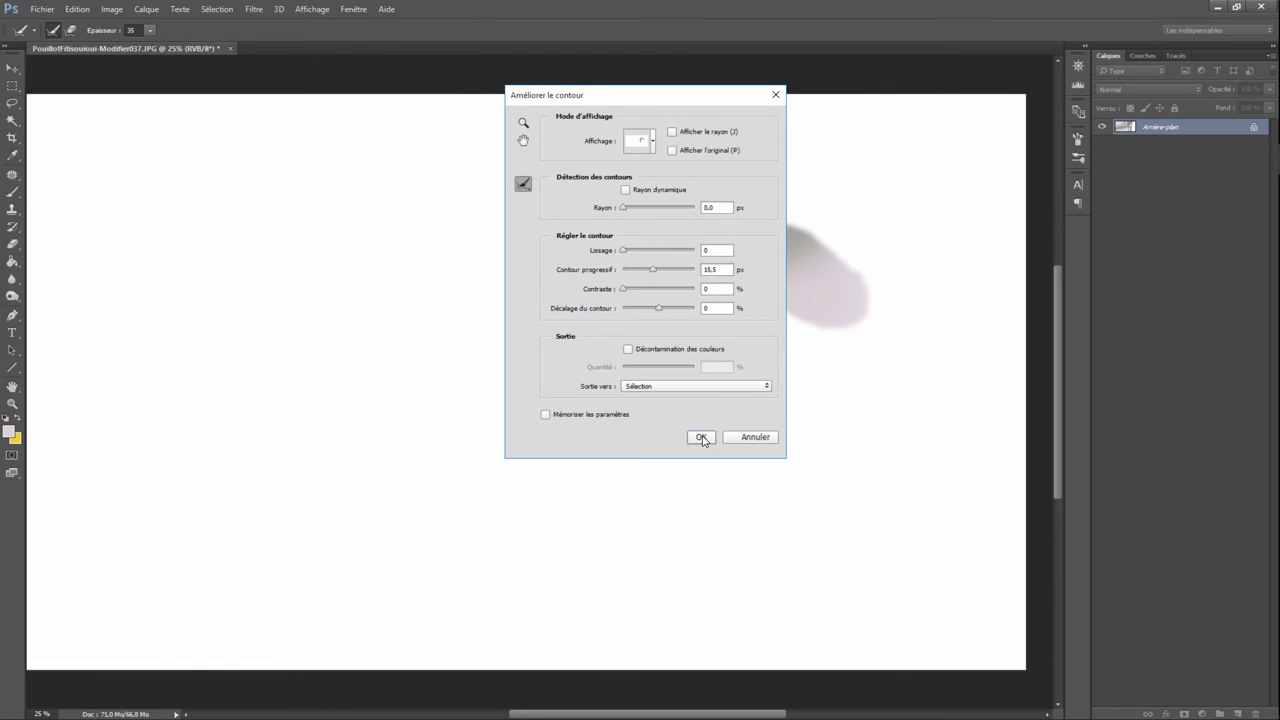
right_click(688, 266)
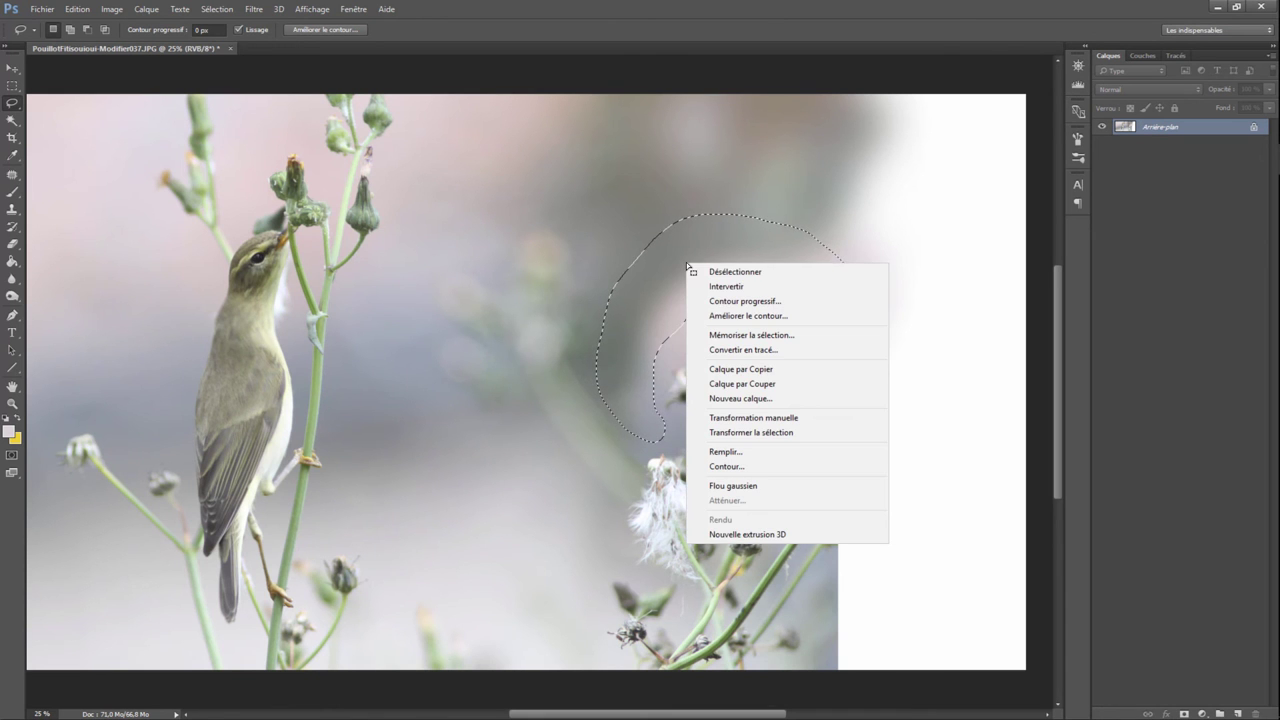
left_click(749, 369)
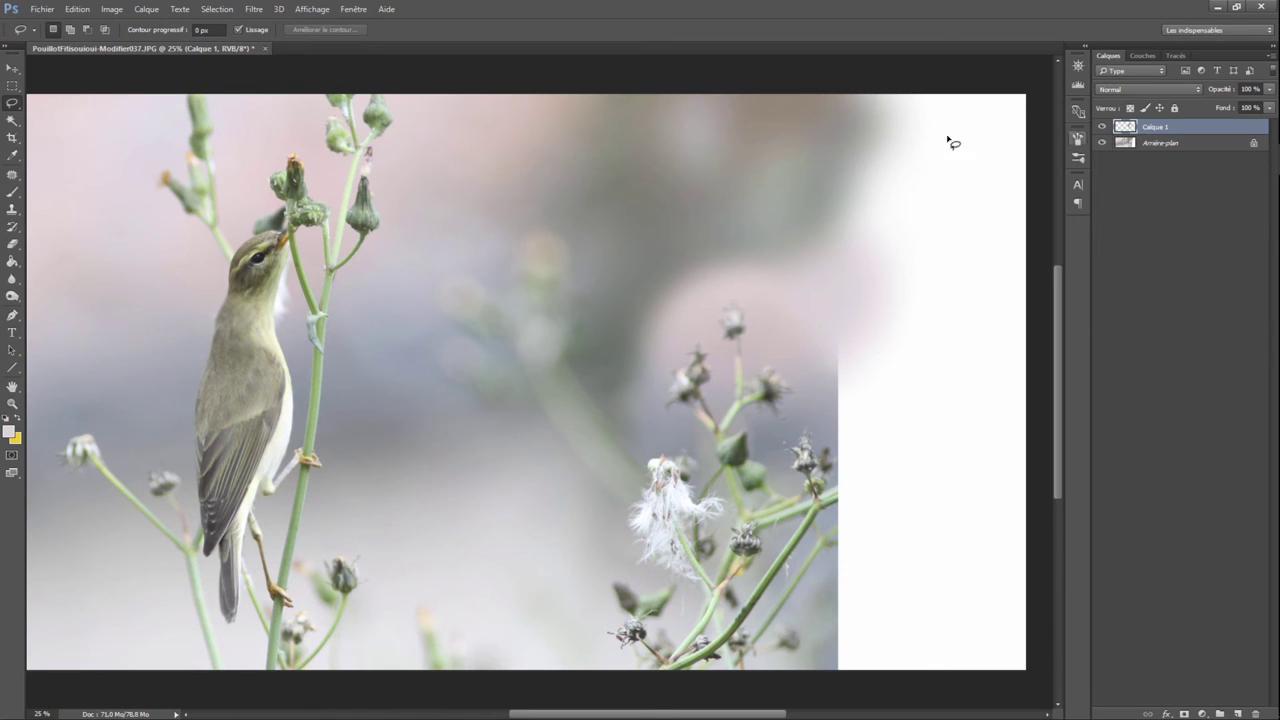
Check Calque 1 against the hidden background, then blur it with a Gaussian radius of about 126 px.
left_click(1104, 143)
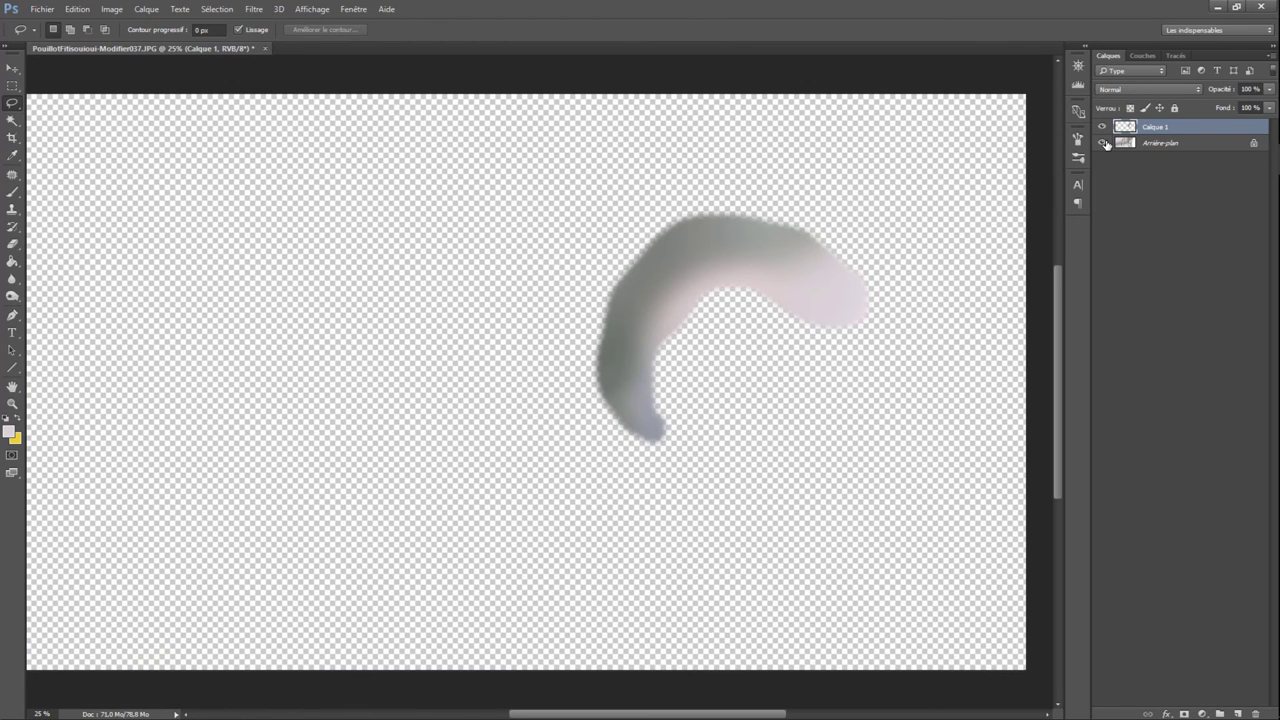
left_click(1103, 143)
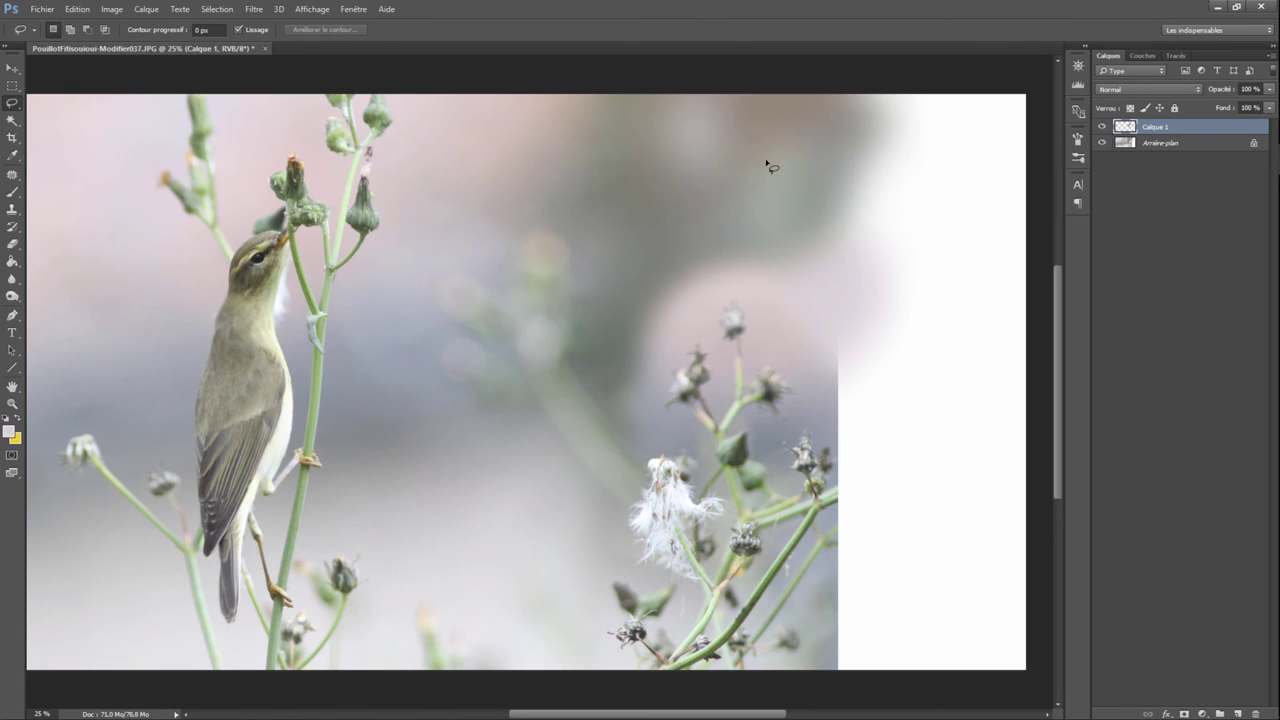
left_click(251, 10)
mouse_move(300, 194)
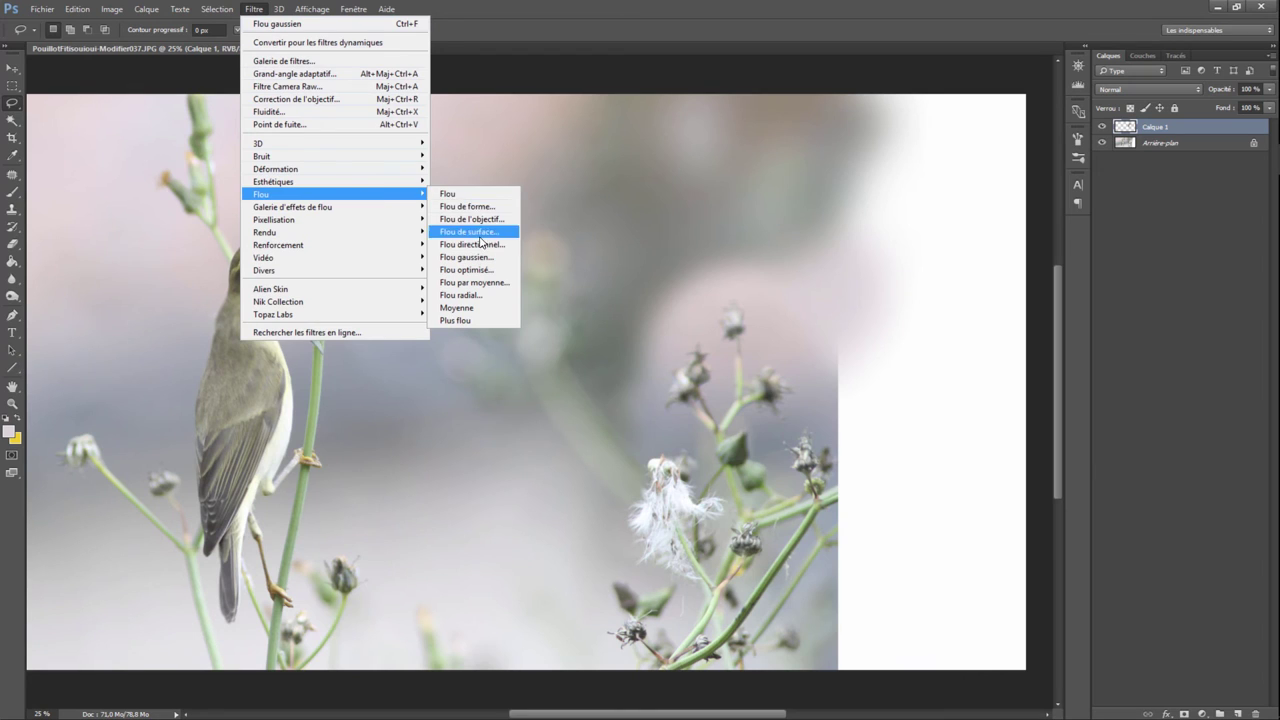
left_click(466, 257)
left_click_drag(606, 198, 422, 120)
left_click_drag(411, 325, 433, 325)
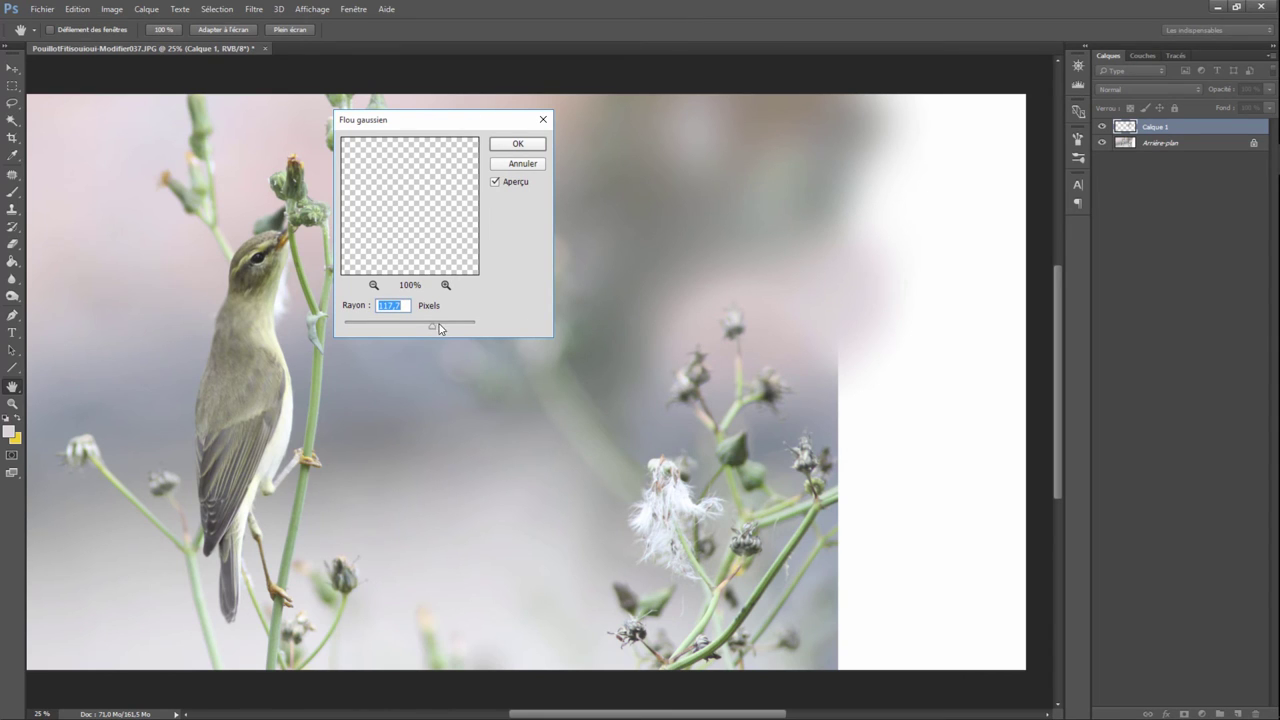
mouse_move(440, 328)
left_mouse_down()
mouse_move(347, 333)
mouse_move(436, 330)
left_mouse_up()
left_click(527, 143)
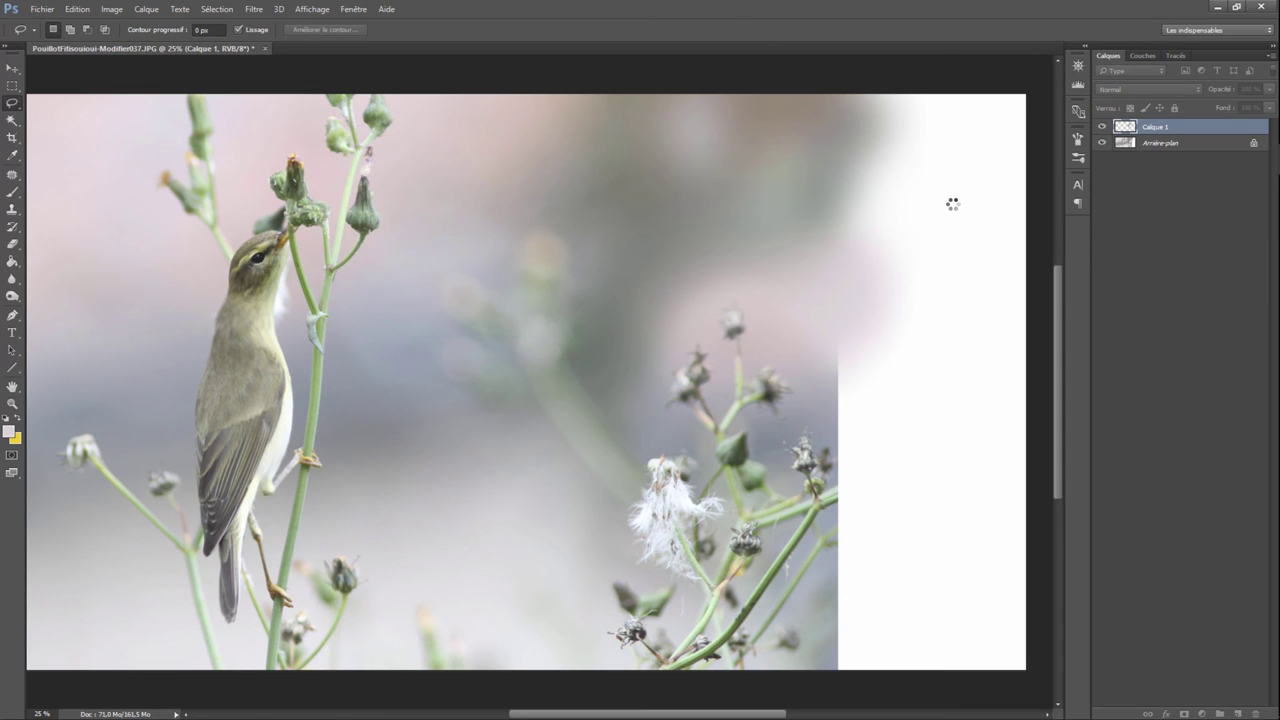
Merge both layers into the single Arrière-plan layer.
left_click(1157, 142, "shift")
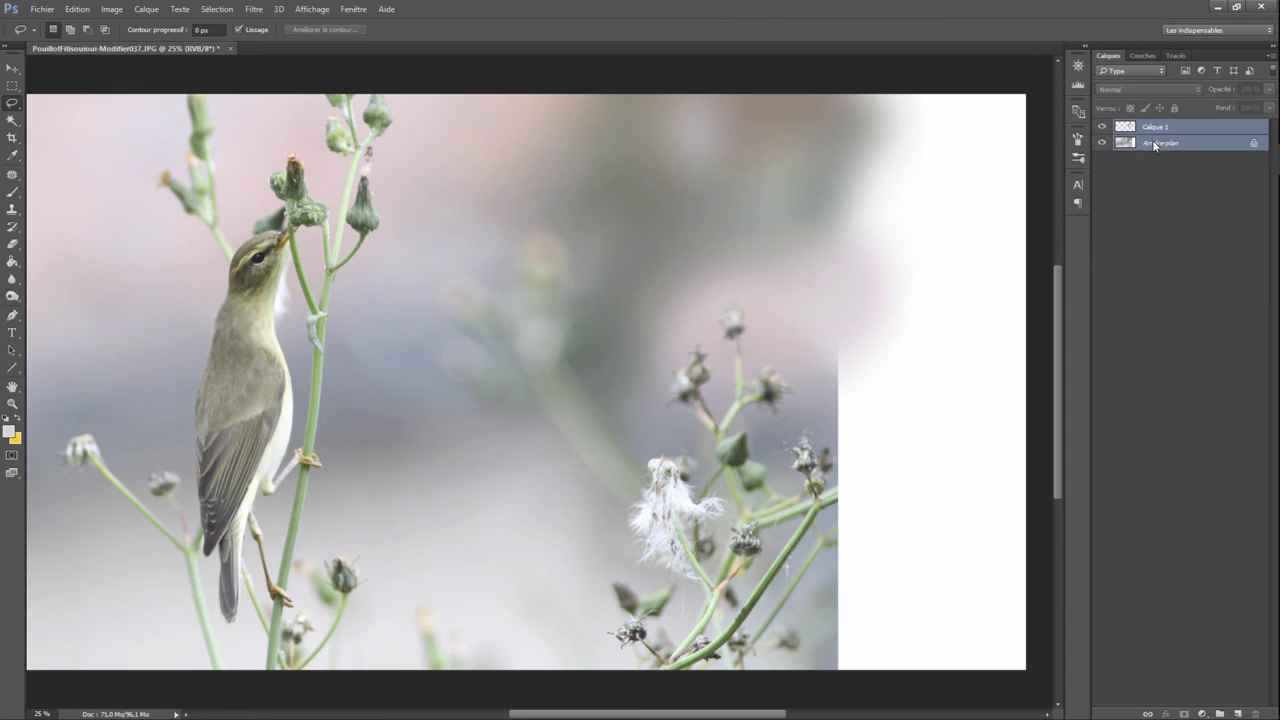
right_click(1156, 143)
left_click(1141, 257)
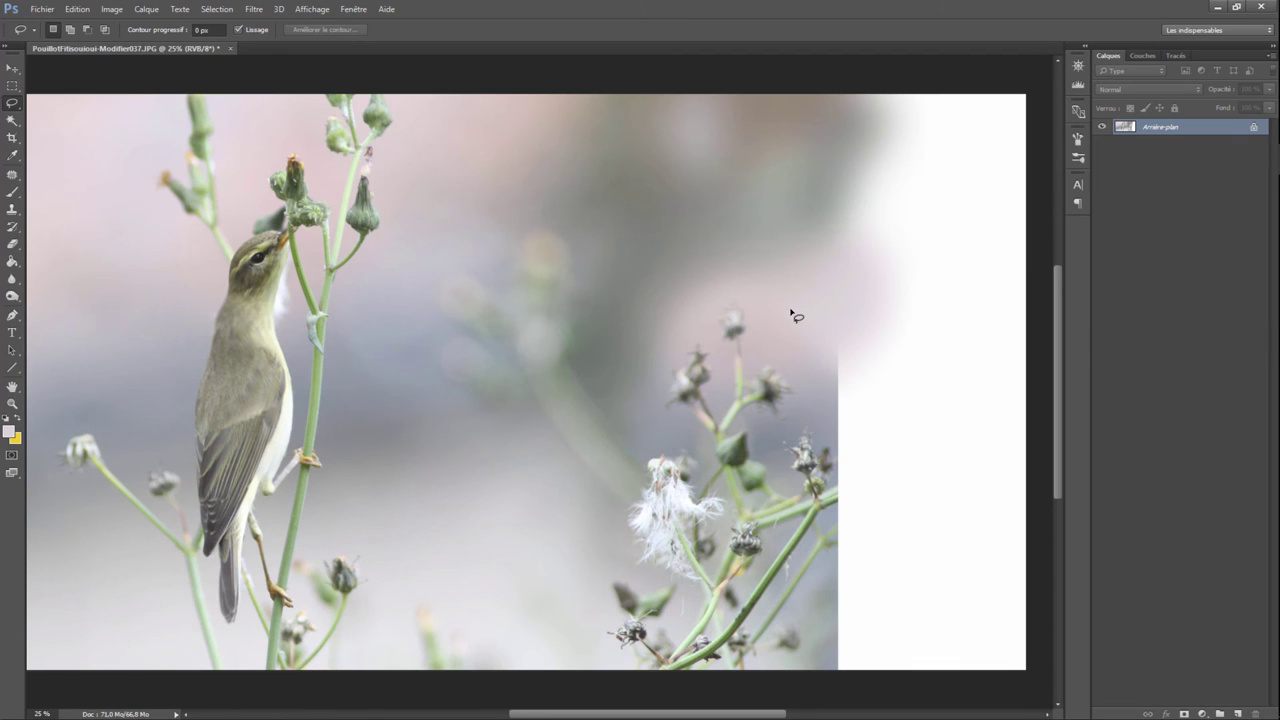
left_click_drag(697, 716, 711, 706)
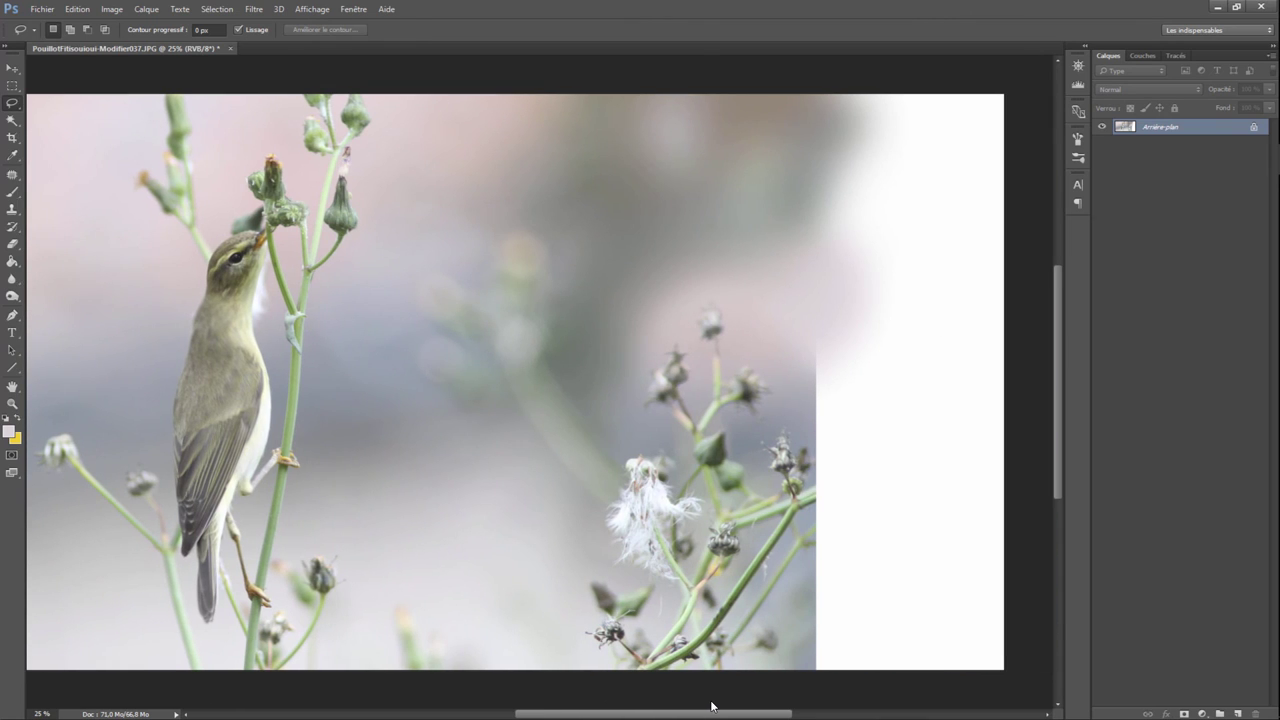
left_click_drag(711, 706, 702, 706)
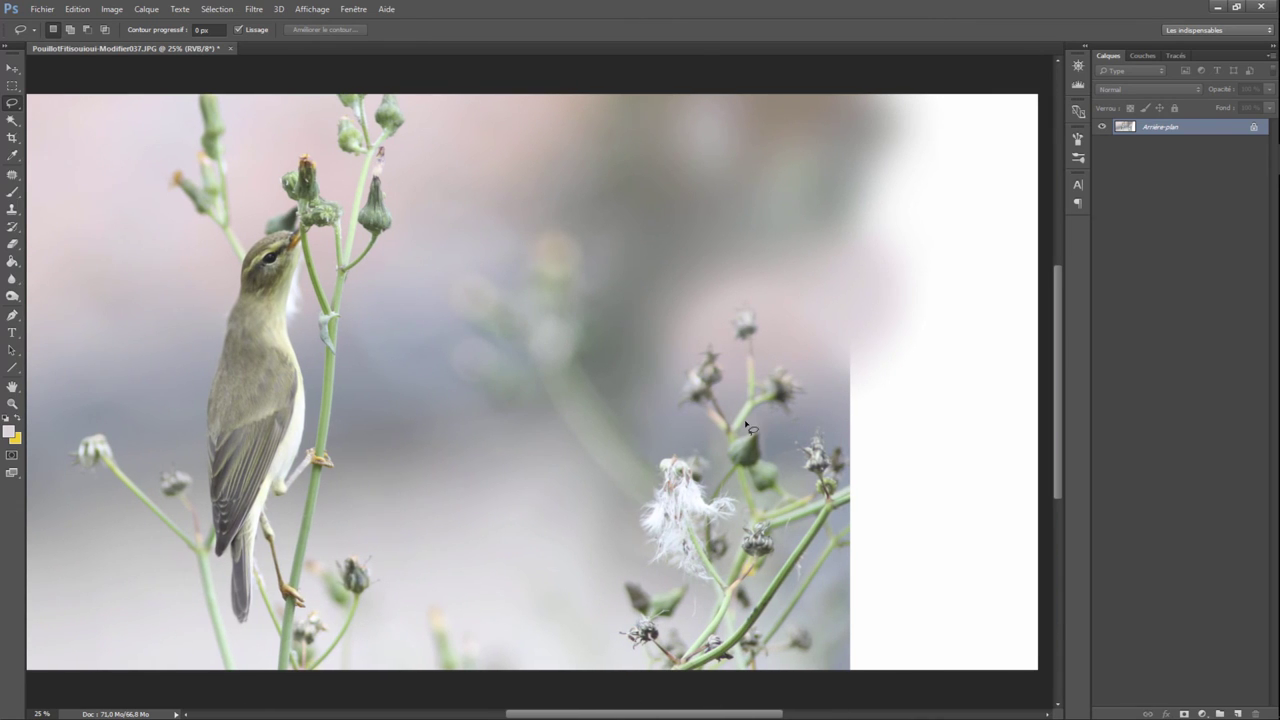
Save the image as a maximum-quality JPEG and close it.
left_click(231, 48)
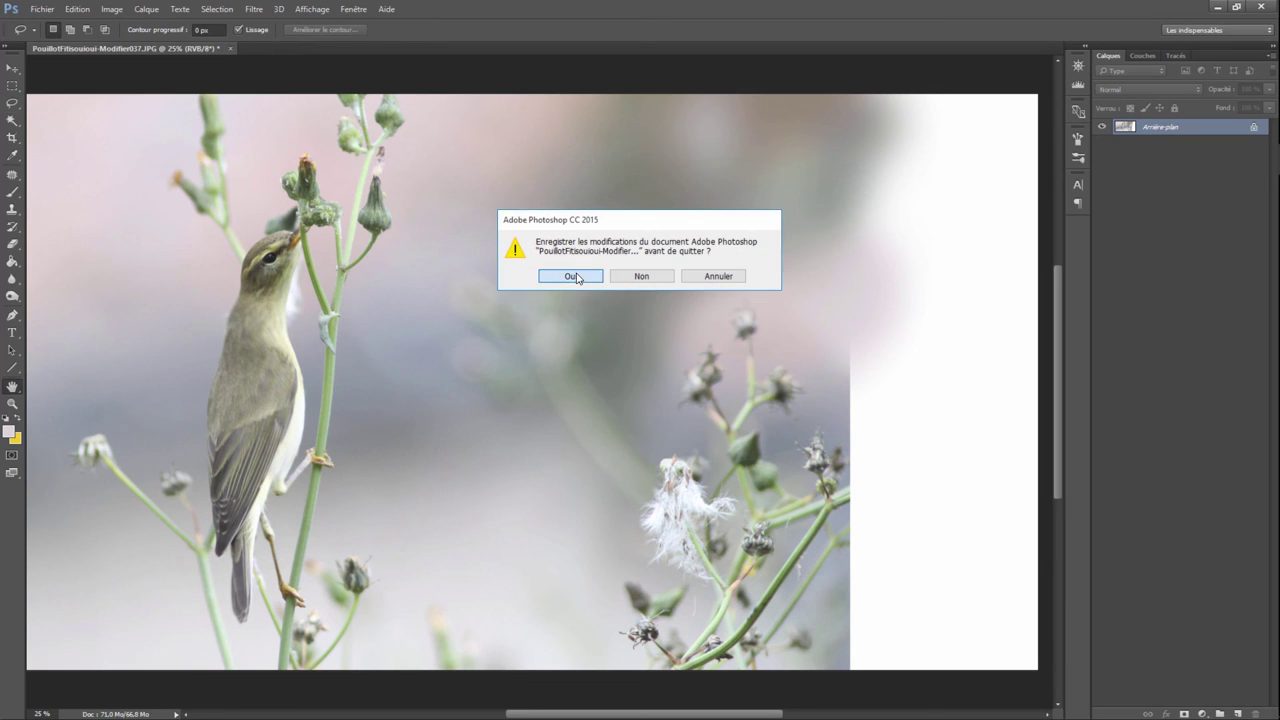
left_click(571, 276)
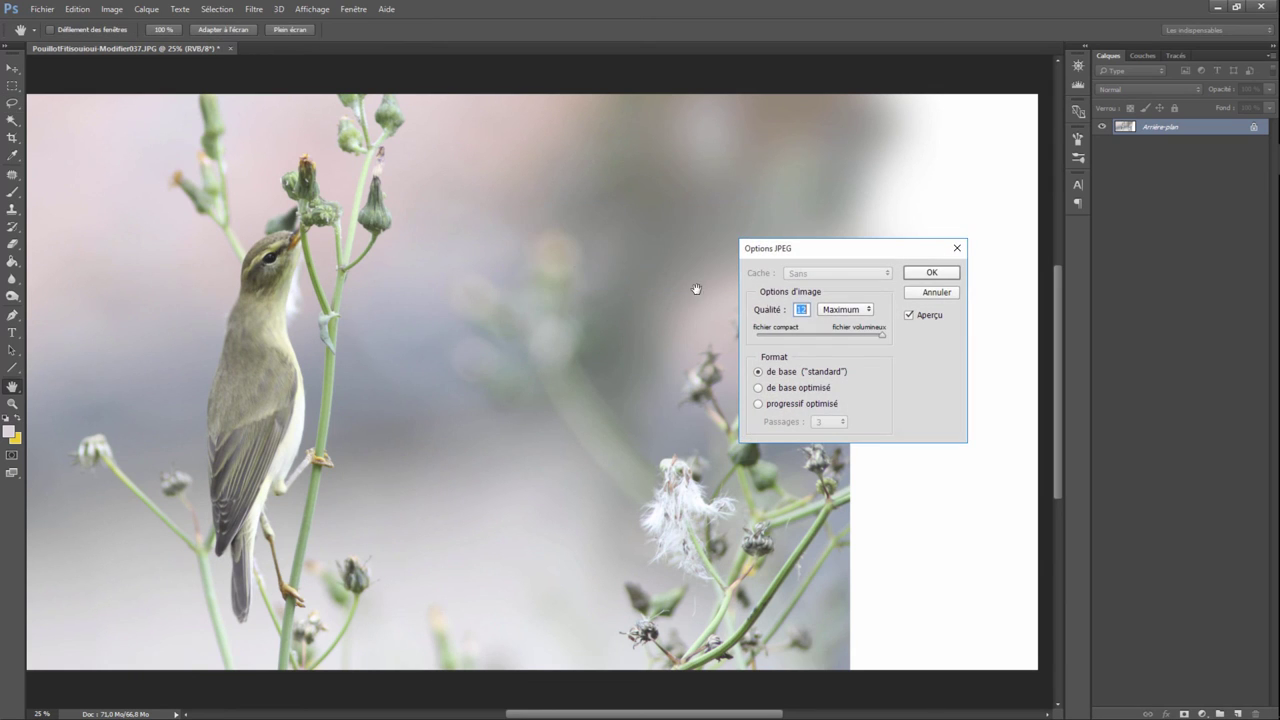
left_click(945, 278)
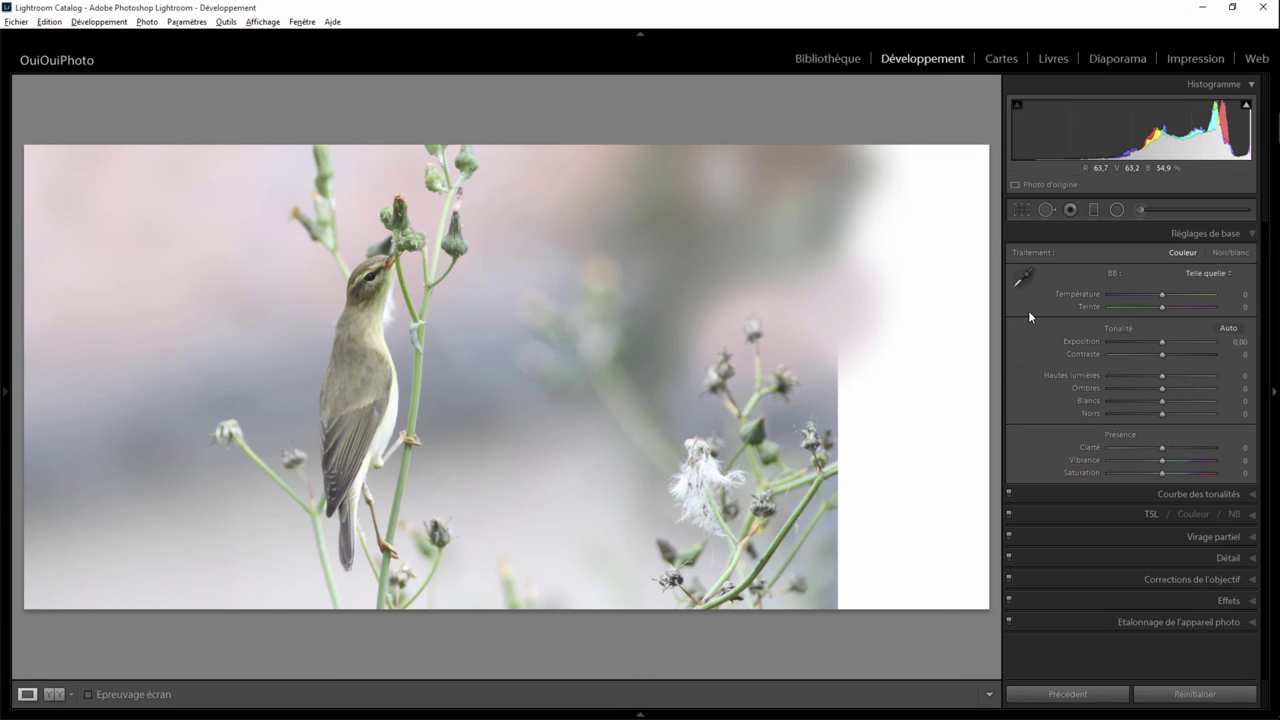
Crop to 2 x 3 / 4 x 6, removing the white strip and placing the bird left of centre.
left_click(1021, 210)
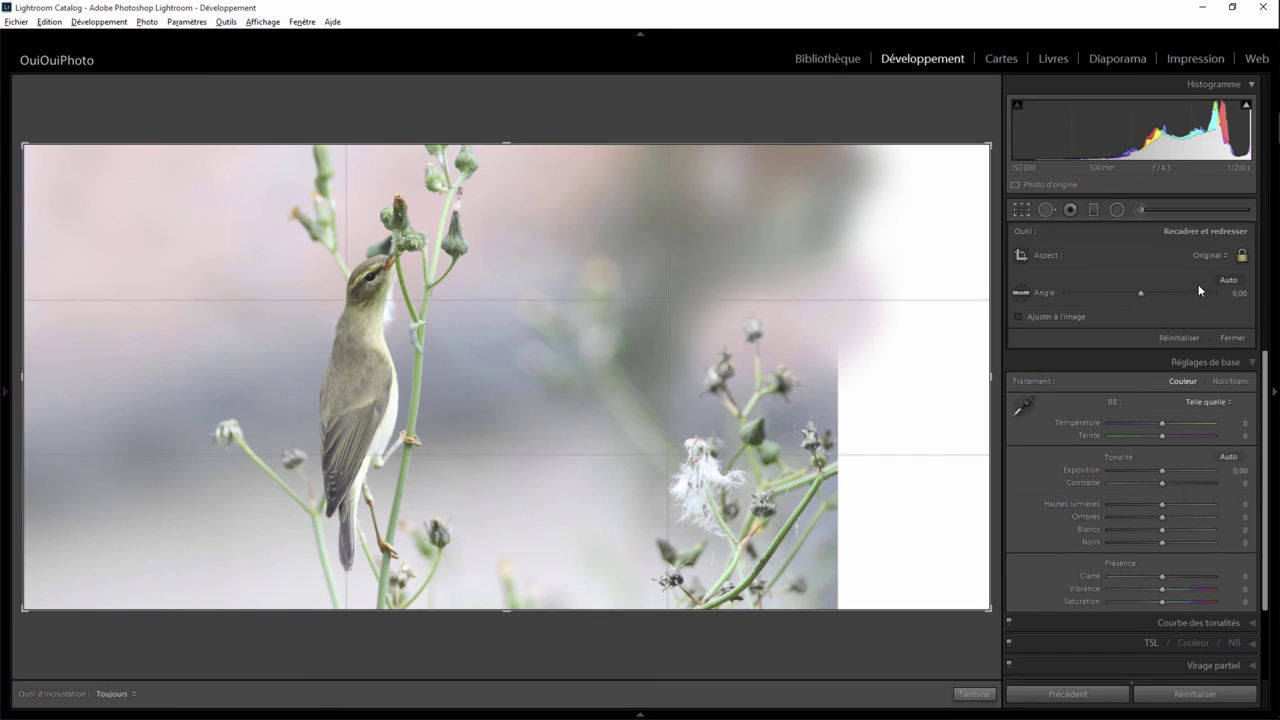
left_click(1214, 255)
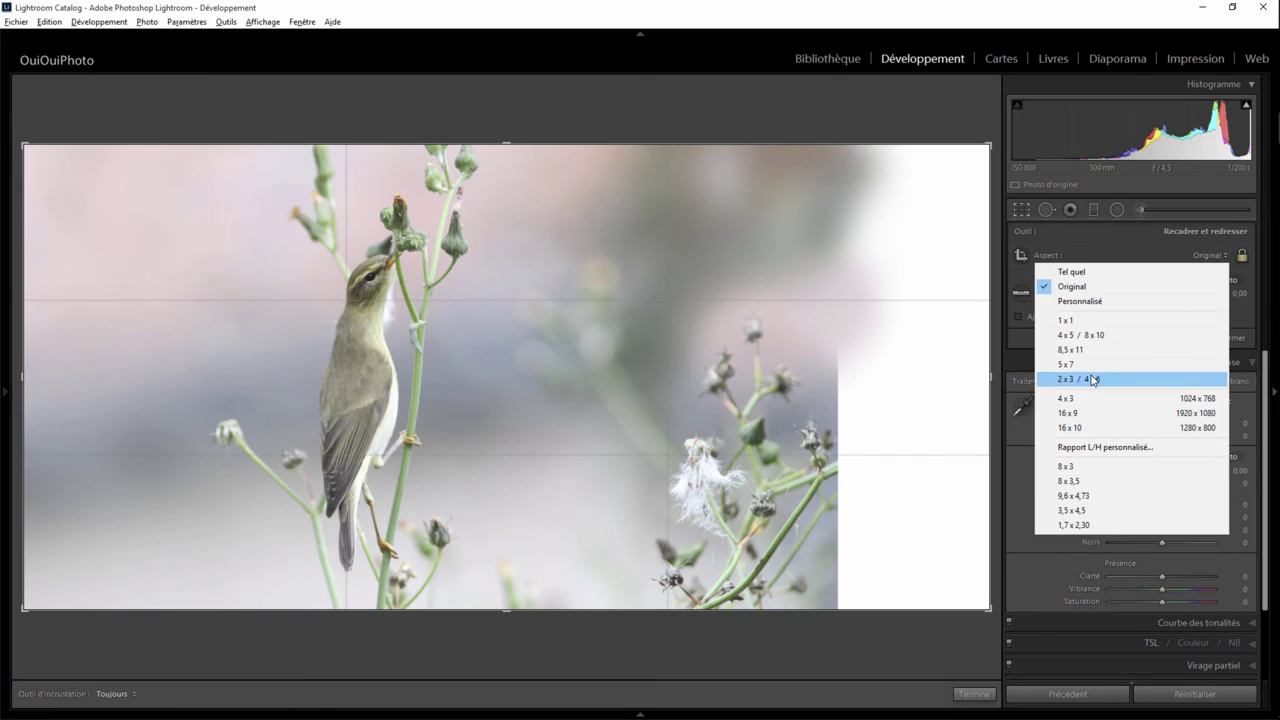
left_click(1140, 374)
mouse_move(545, 378)
left_mouse_down()
mouse_move(679, 380)
mouse_move(541, 378)
left_mouse_up()
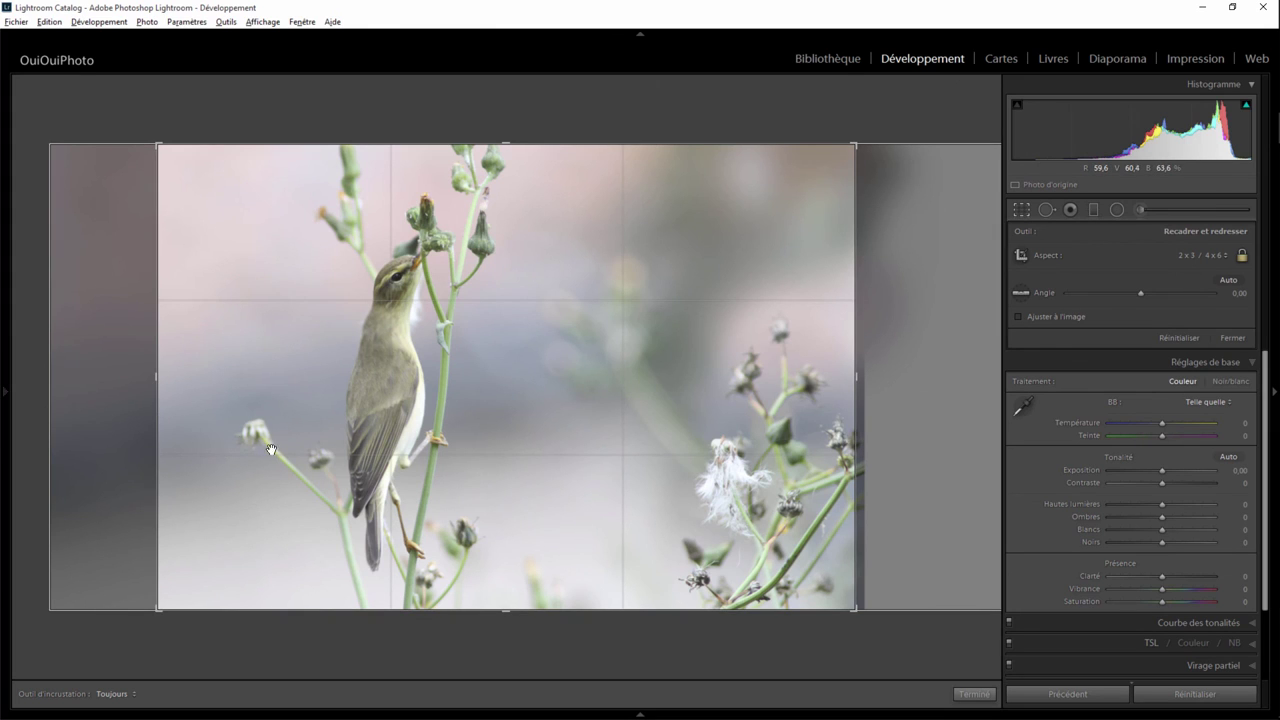
left_click(974, 693)
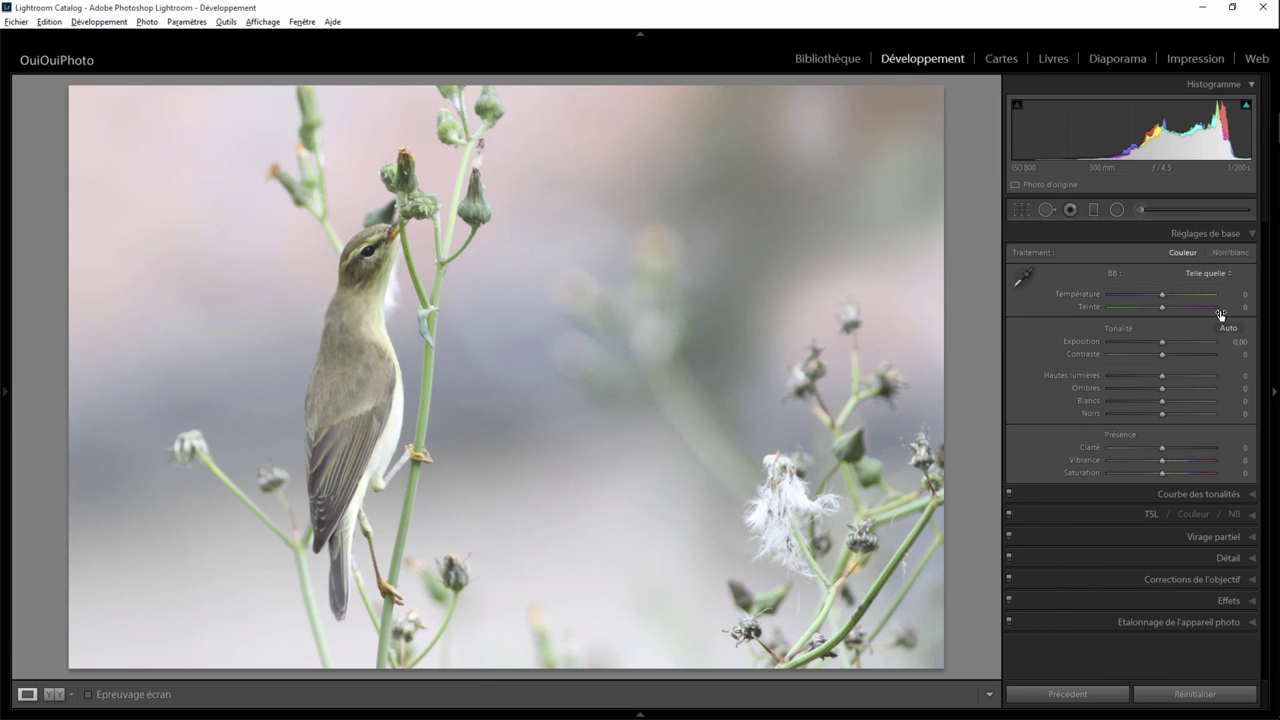
Warm the white balance to Température +15 and Teinte +29.
mouse_move(1161, 306)
left_mouse_down()
mouse_move(1176, 308)
mouse_move(1170, 297)
left_mouse_up()
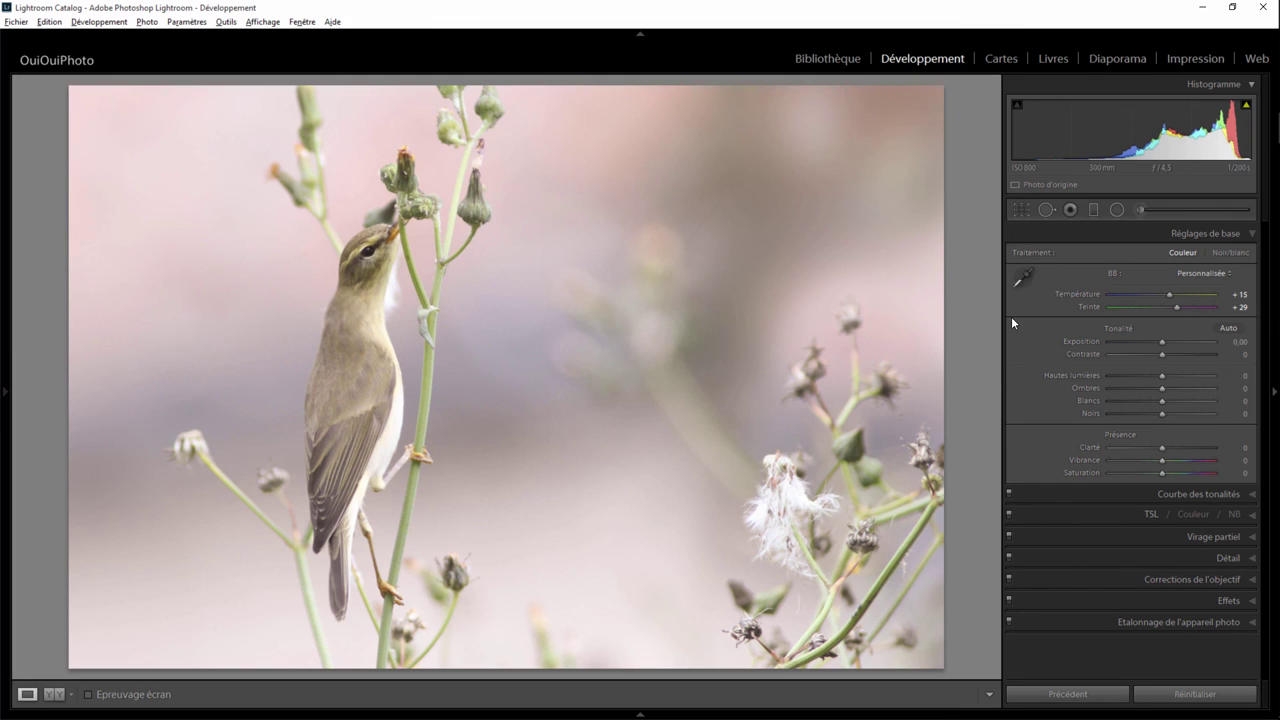
left_click(1113, 210)
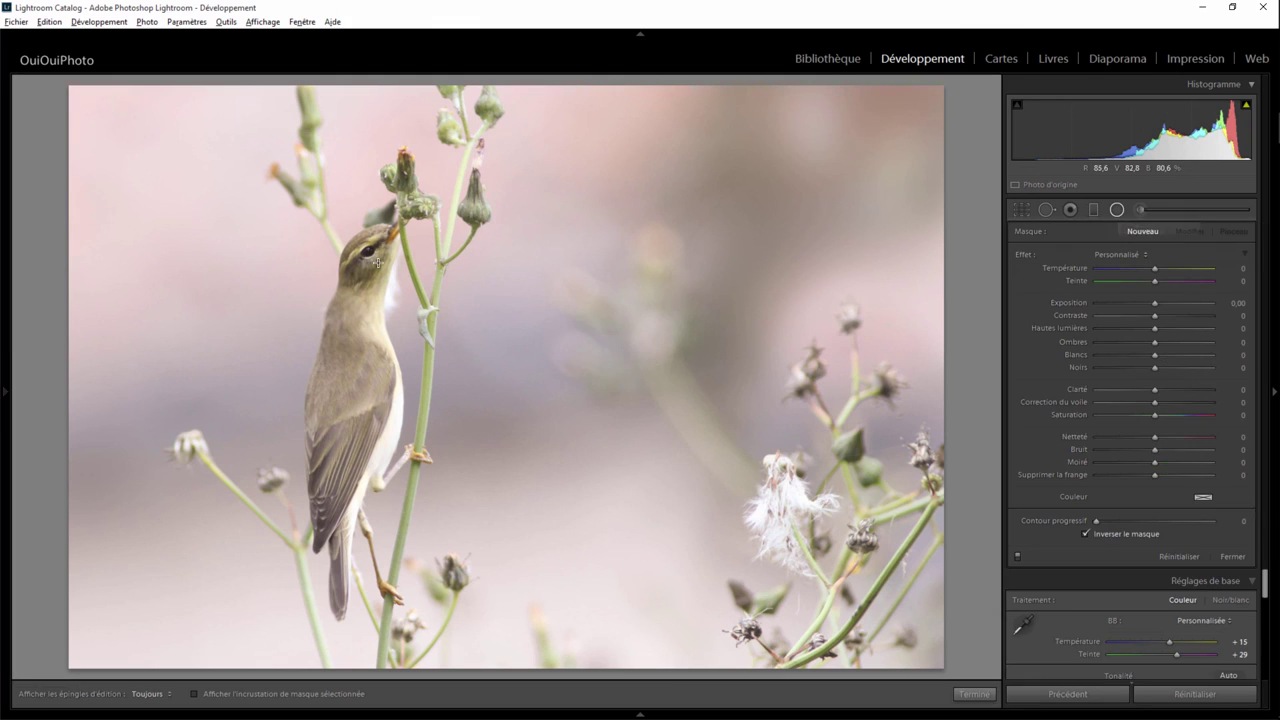
Add a rotated radial filter over the bird with feather 41, Température −14 and Teinte −12.
left_click_drag(372, 262, 427, 366)
left_click_drag(374, 266, 371, 318)
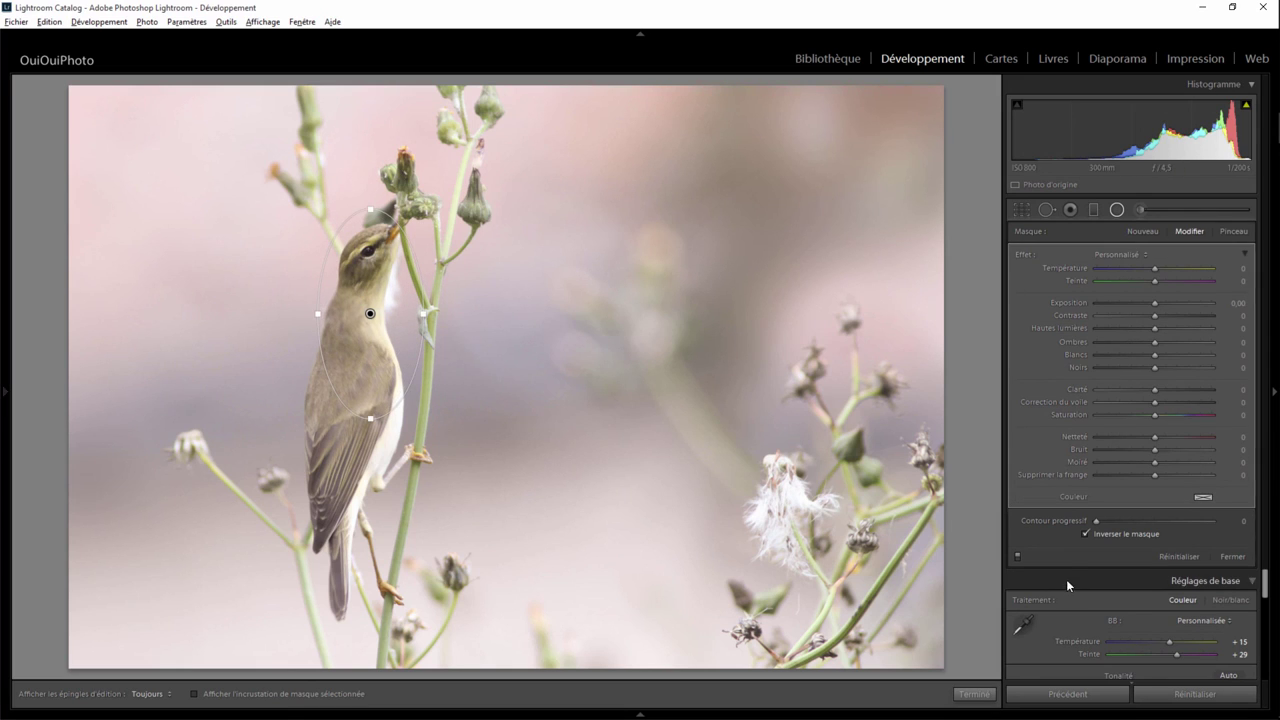
left_click_drag(1096, 521, 1133, 518)
left_click_drag(1145, 269, 1150, 280)
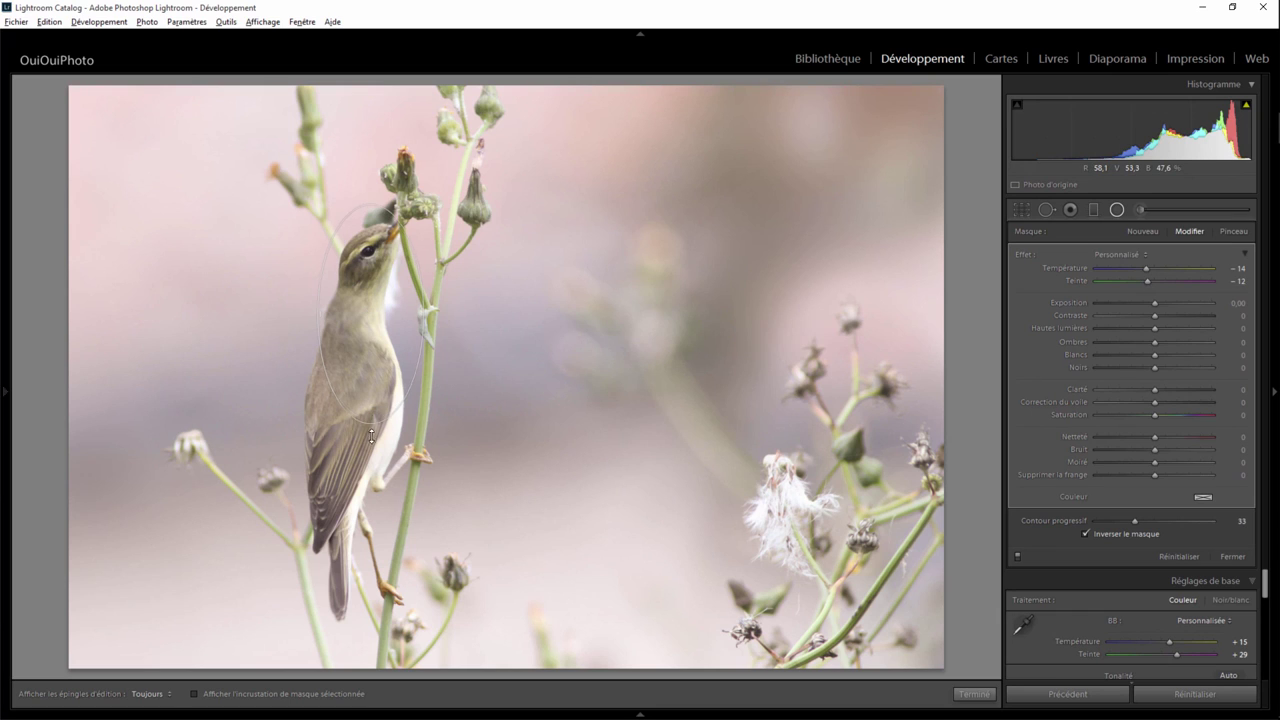
left_click_drag(371, 436, 370, 483)
mouse_move(377, 318)
left_mouse_down()
mouse_move(355, 370)
mouse_move(675, 364)
mouse_move(357, 364)
left_mouse_up()
left_click_drag(363, 207, 396, 226)
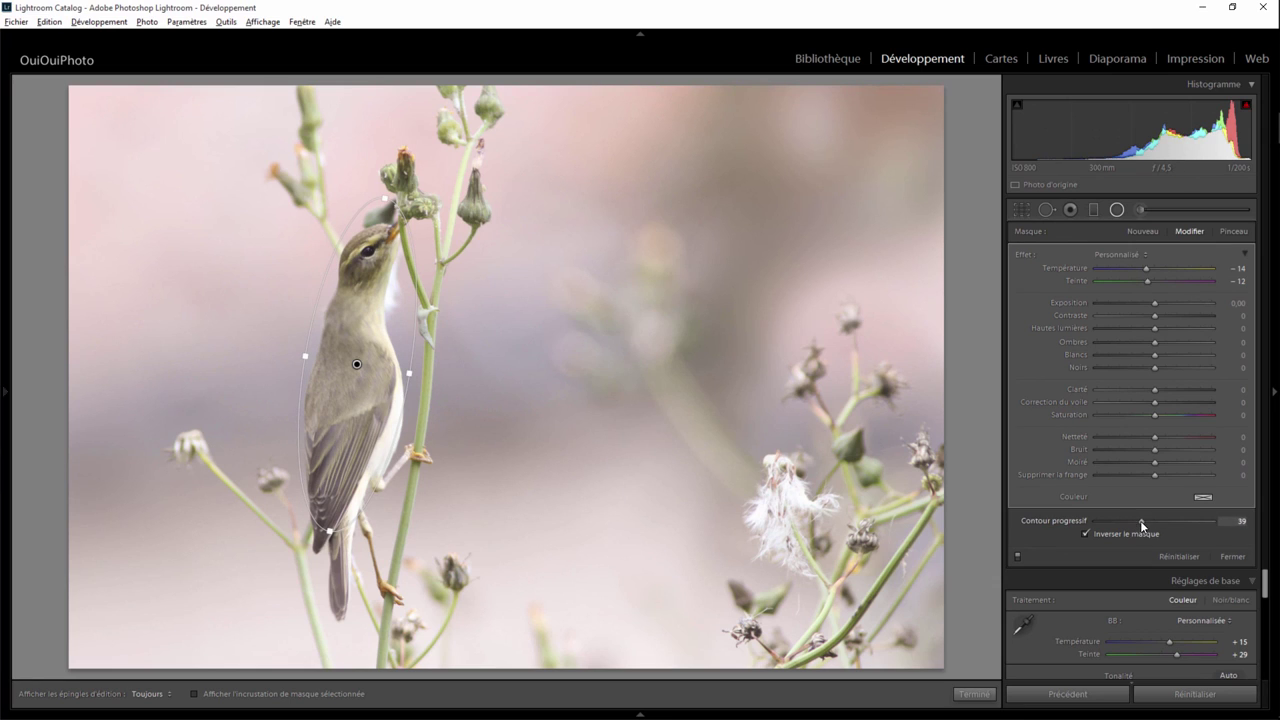
left_click(974, 694)
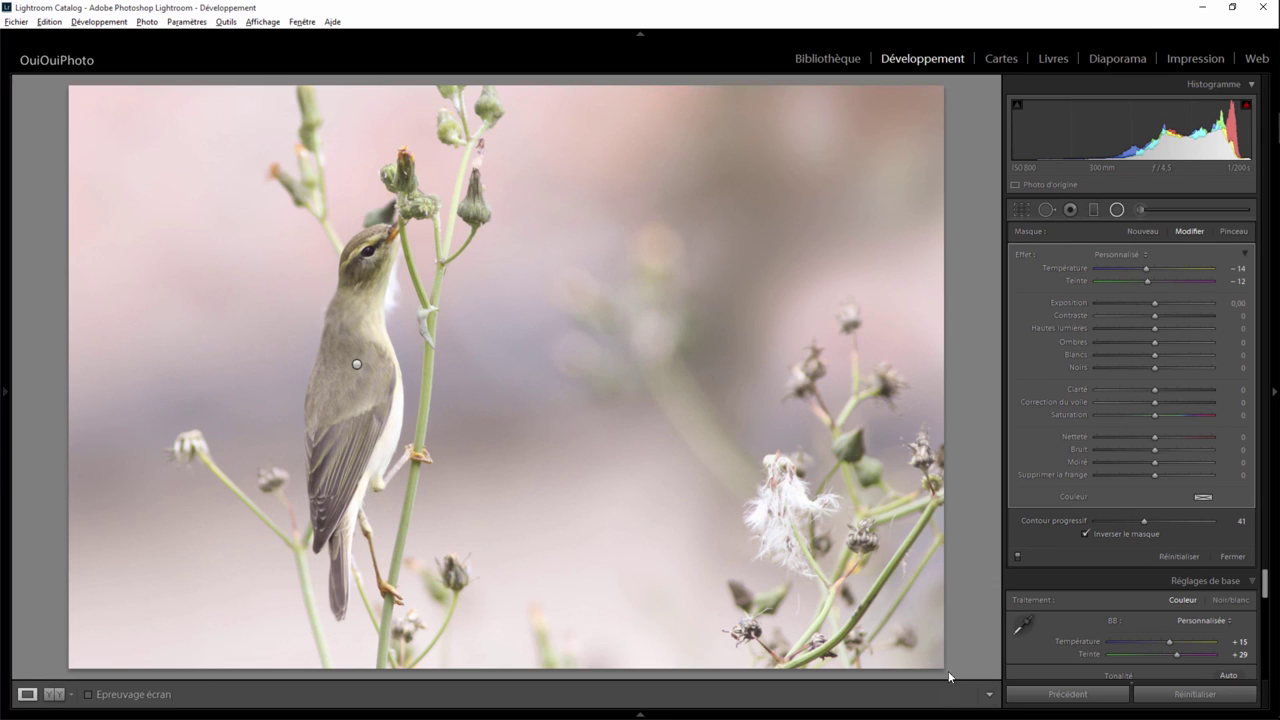